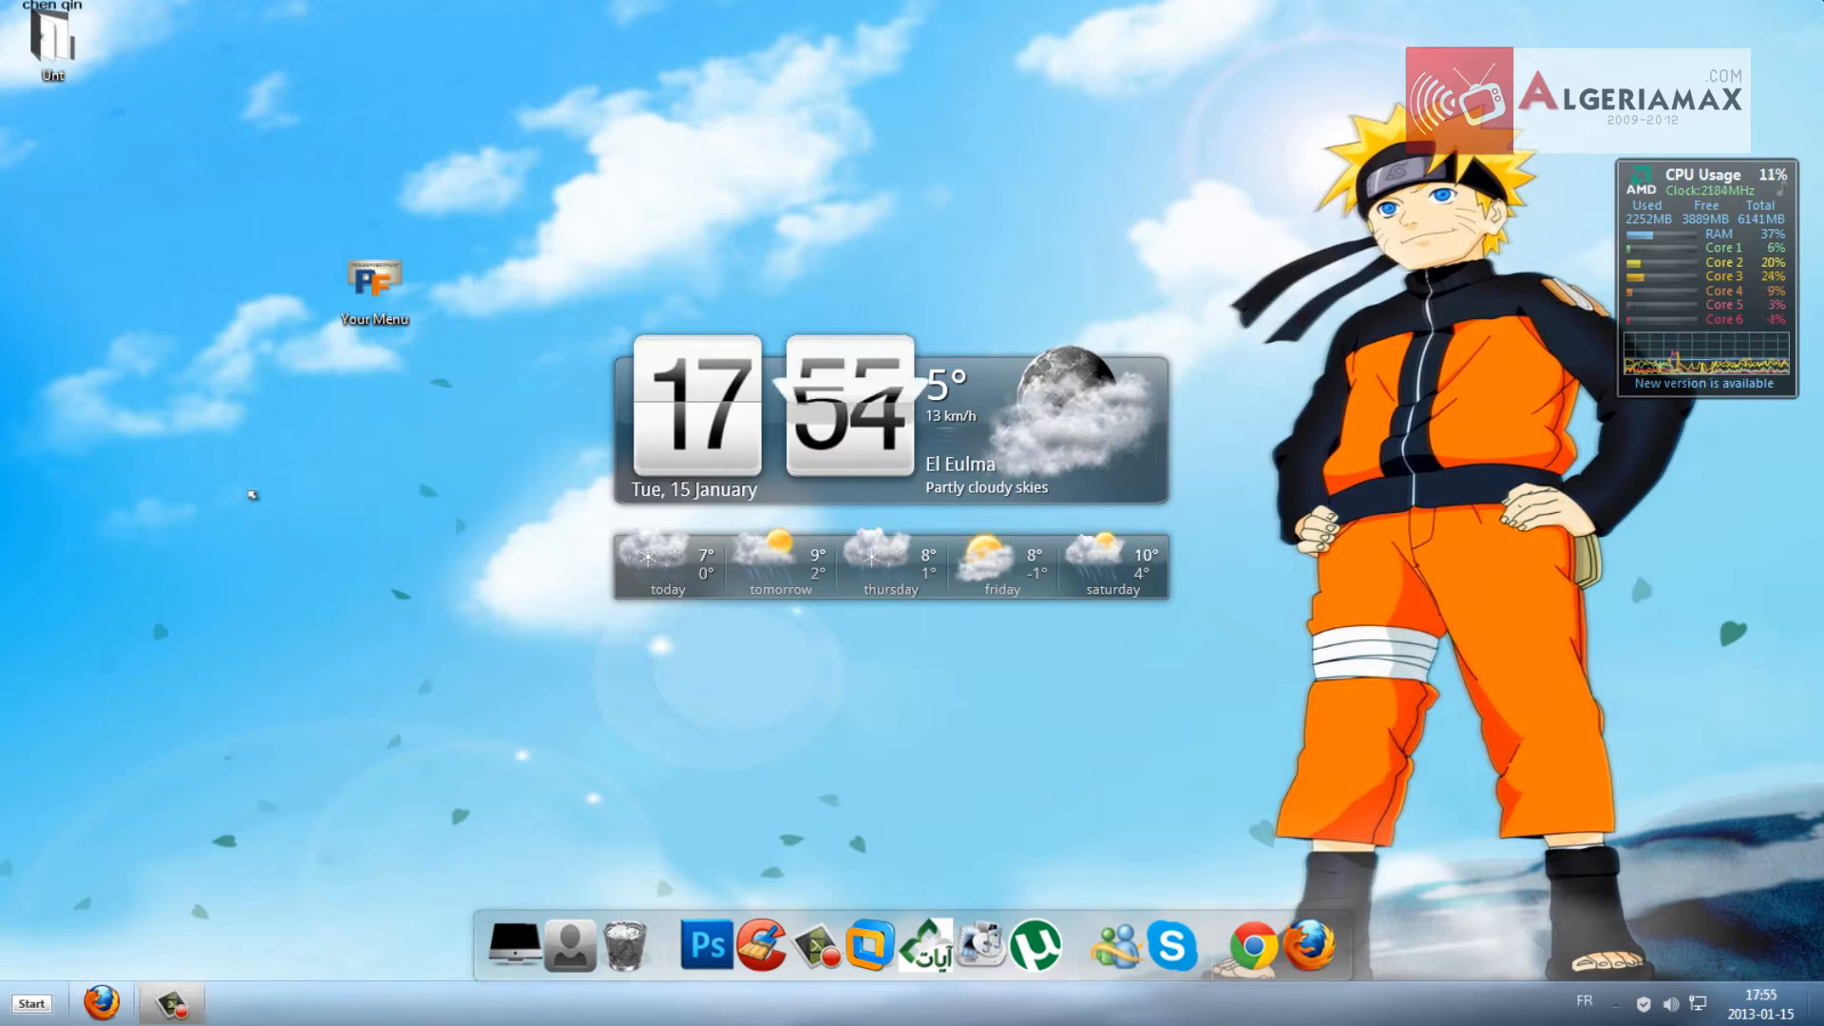
# - Launch format factory from the desktop context menu's AlgeriMax submenu, and close its window again
pyautogui.rightClick(168, 447)
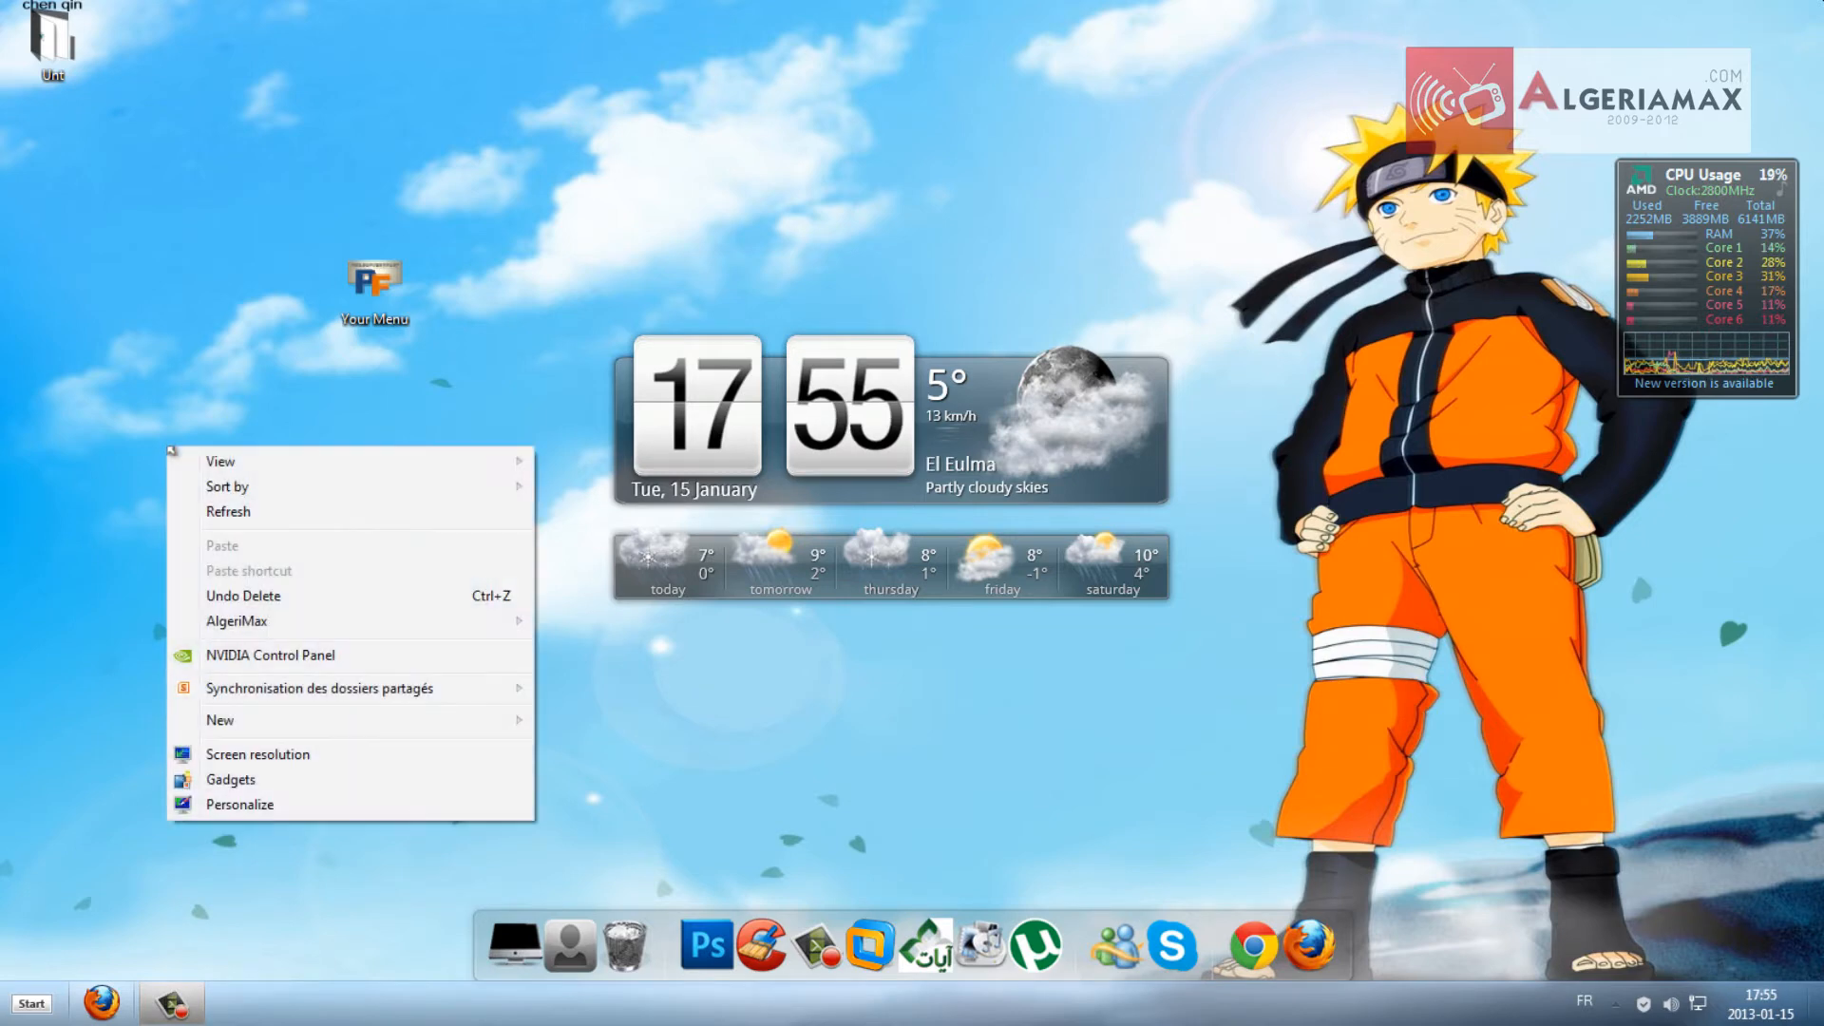
pyautogui.moveTo(277, 629)
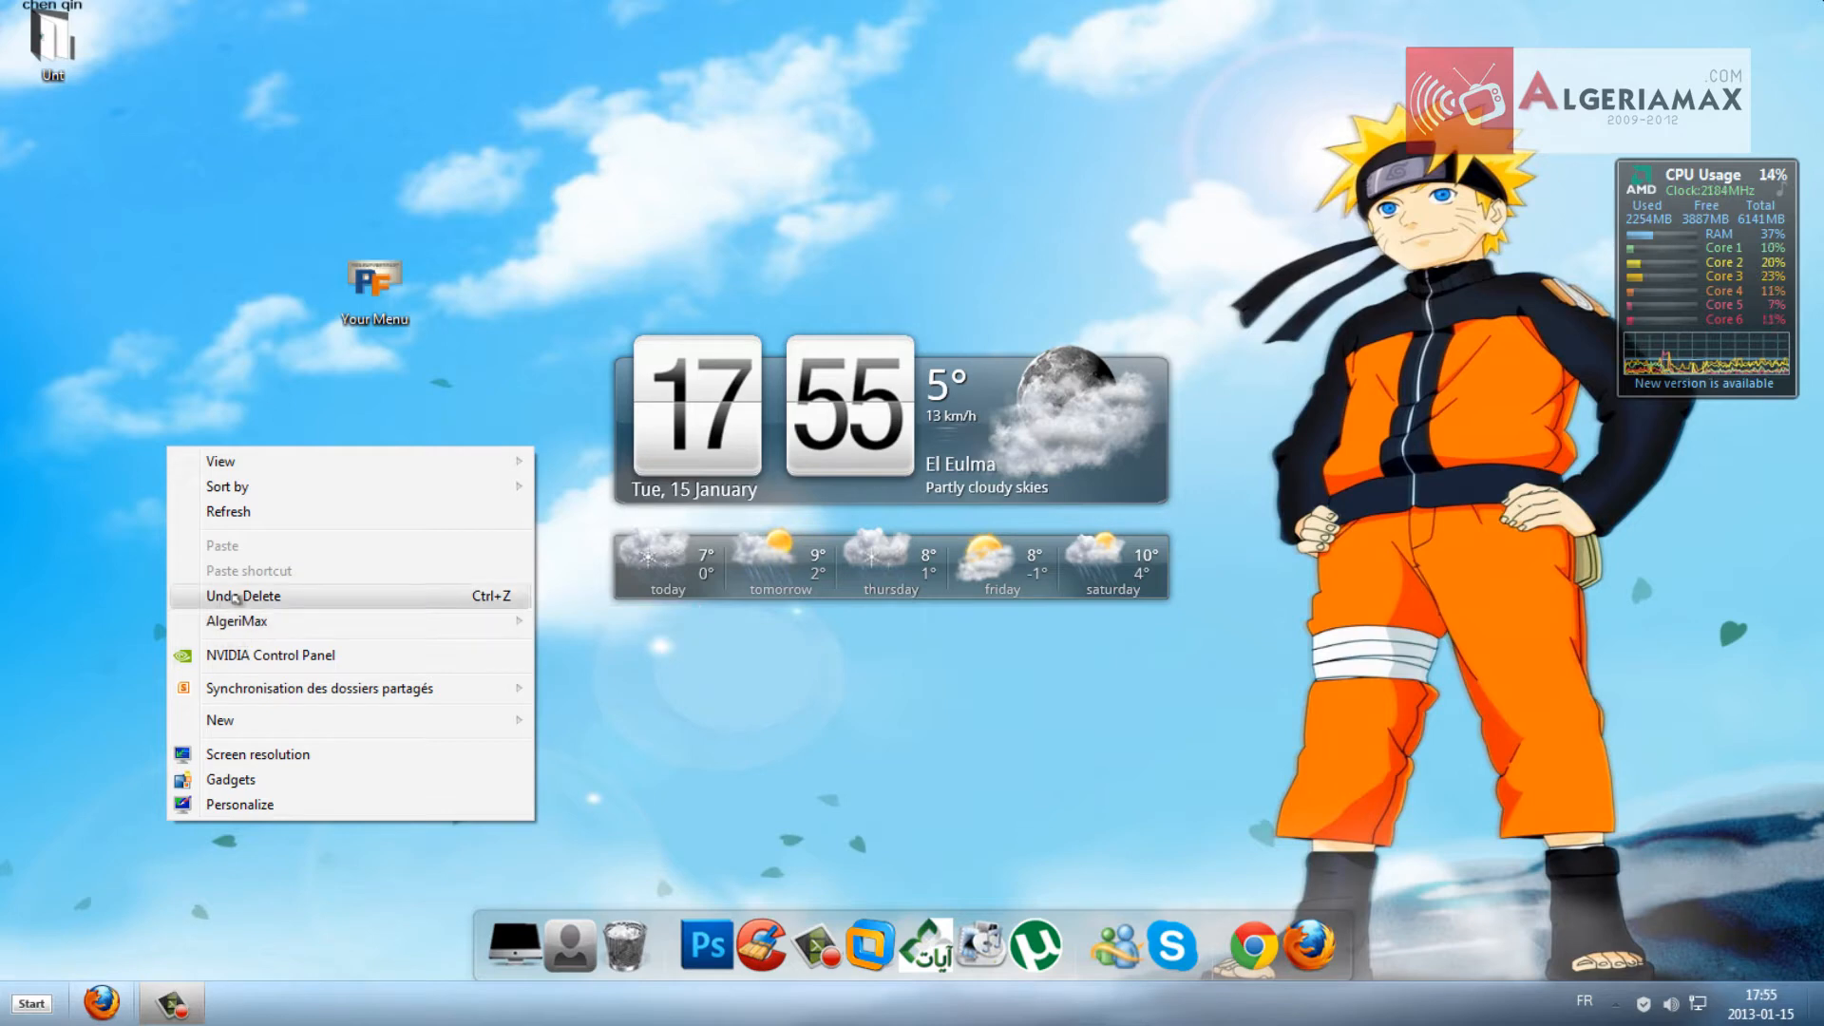
pyautogui.moveTo(419, 630)
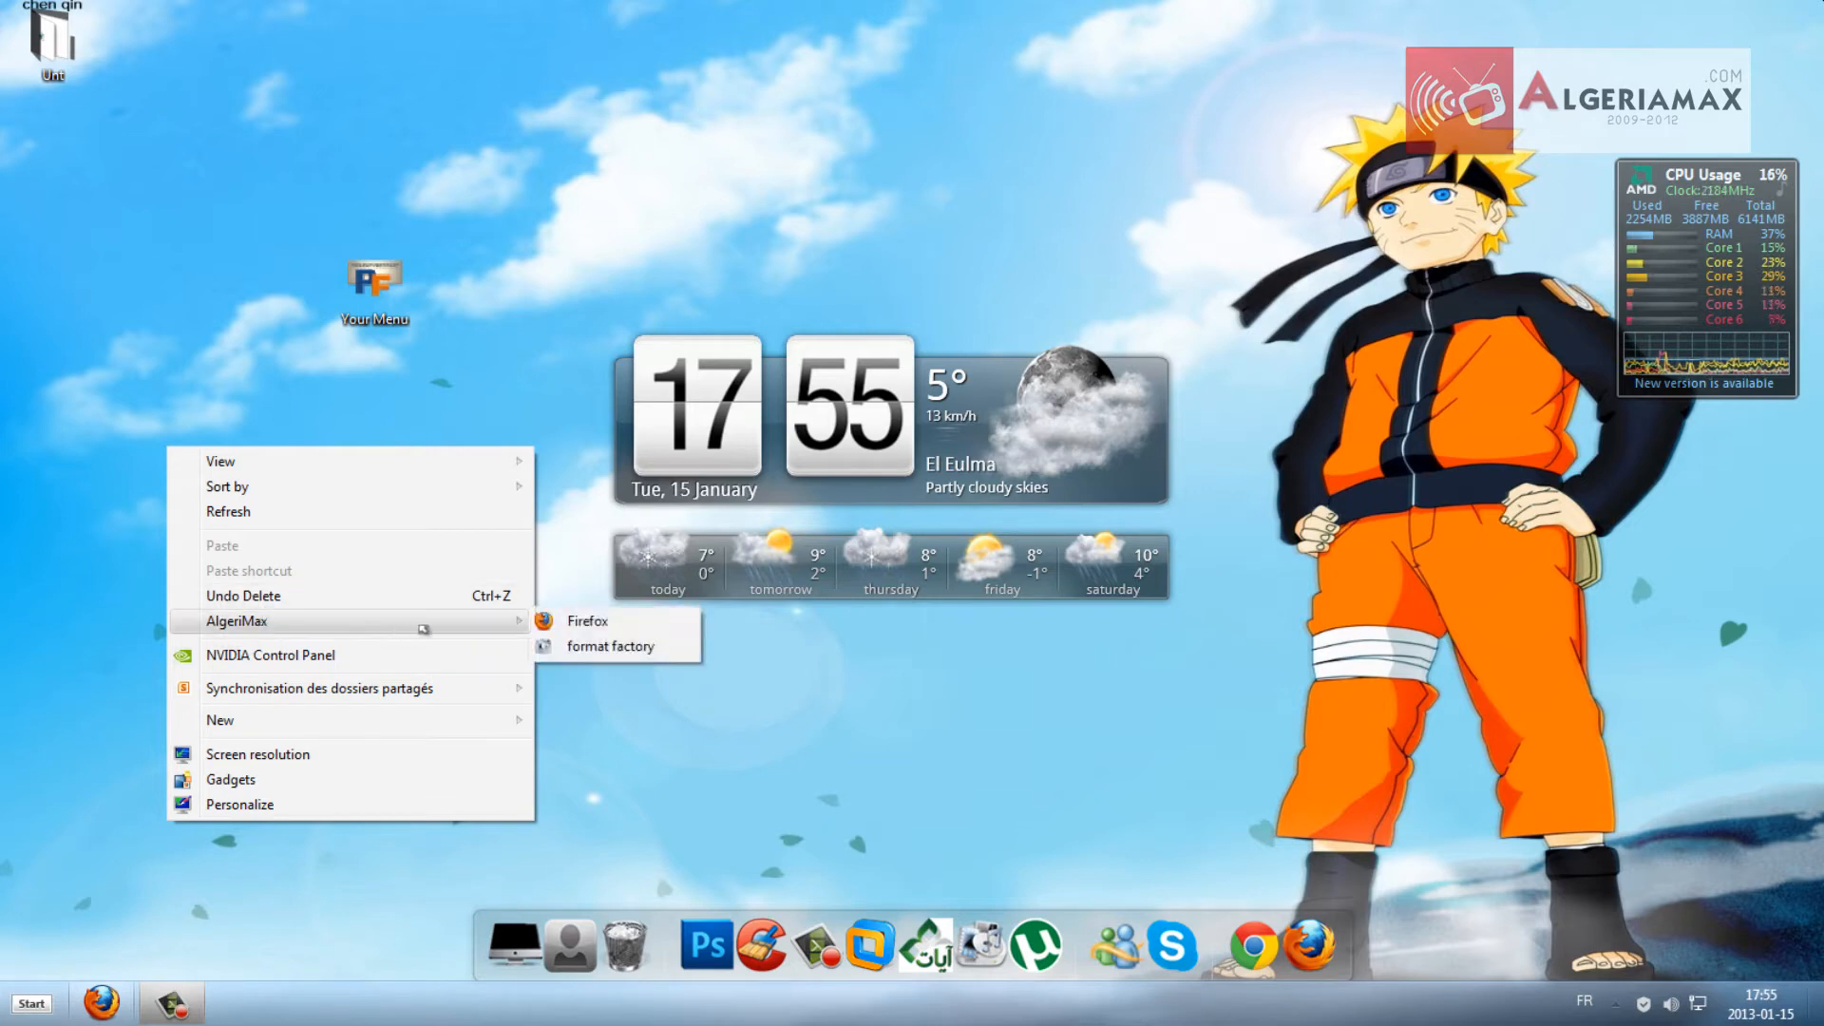
pyautogui.click(611, 646)
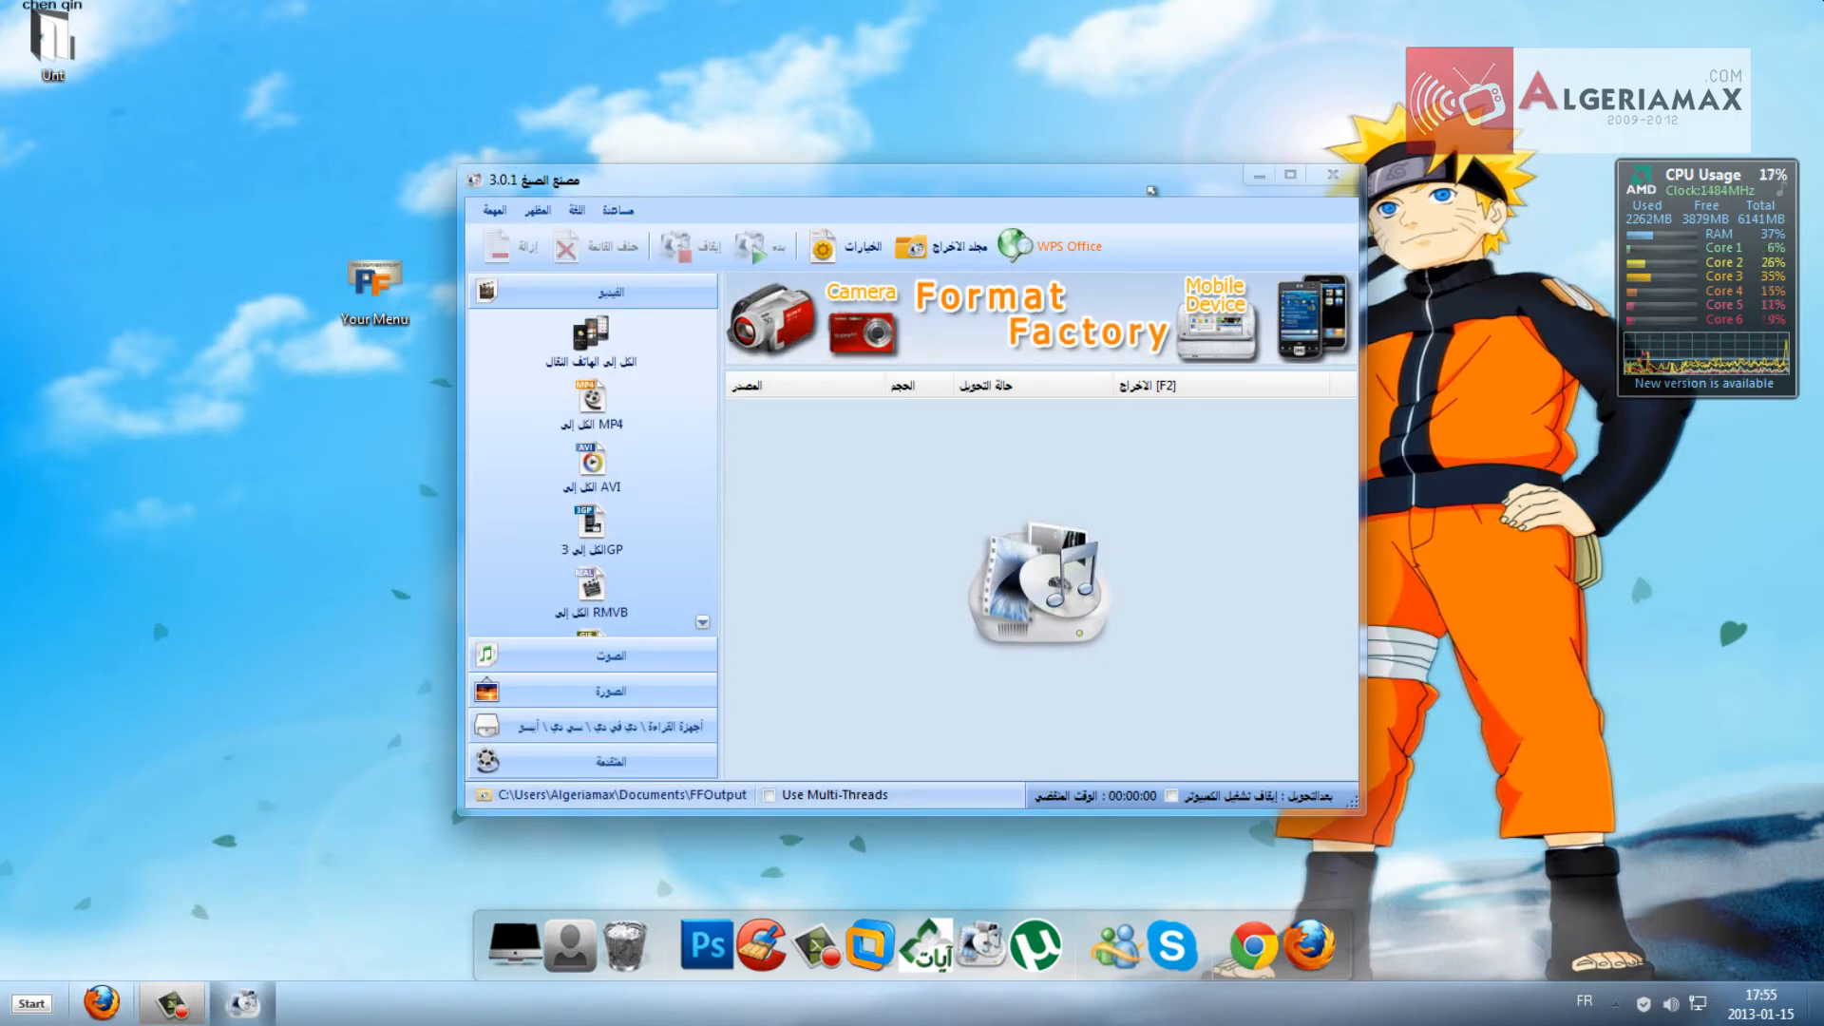
pyautogui.click(1332, 175)
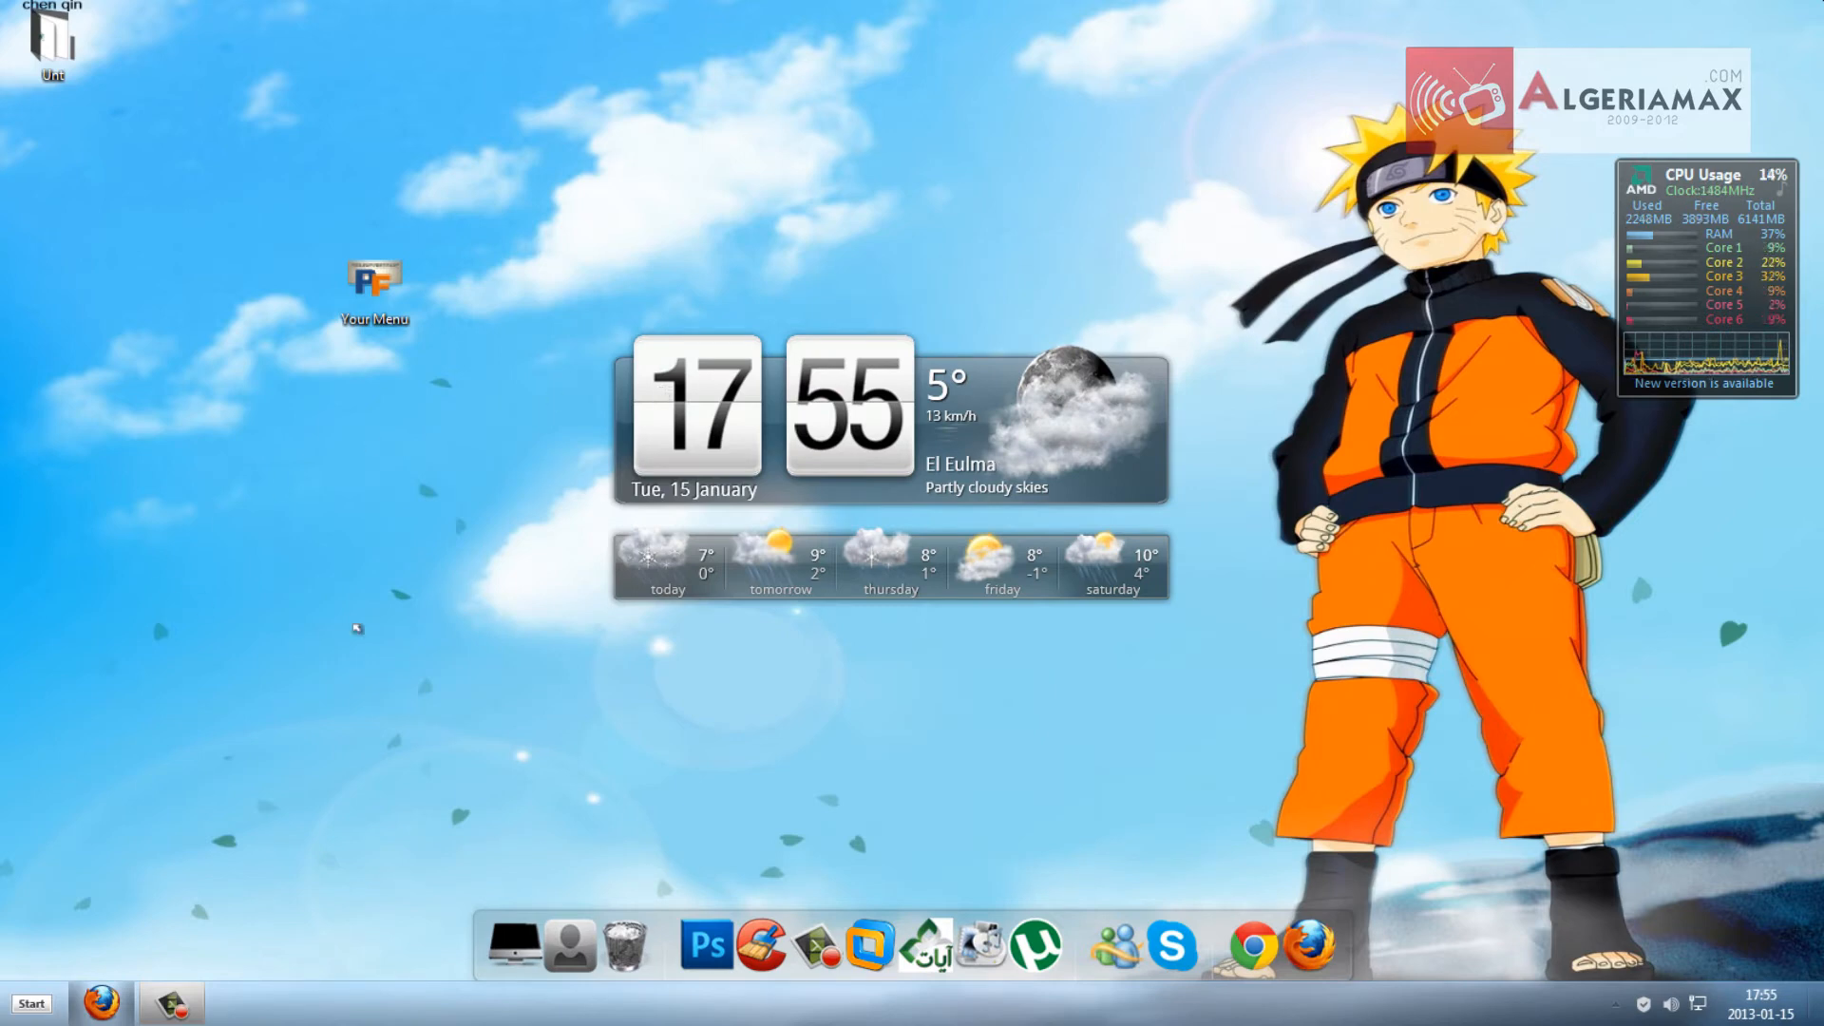
# - Examine the program shortcuts in the desktop context menu's AlgeriMax submenu, leaving the browser window minimized
pyautogui.click(101, 1002)
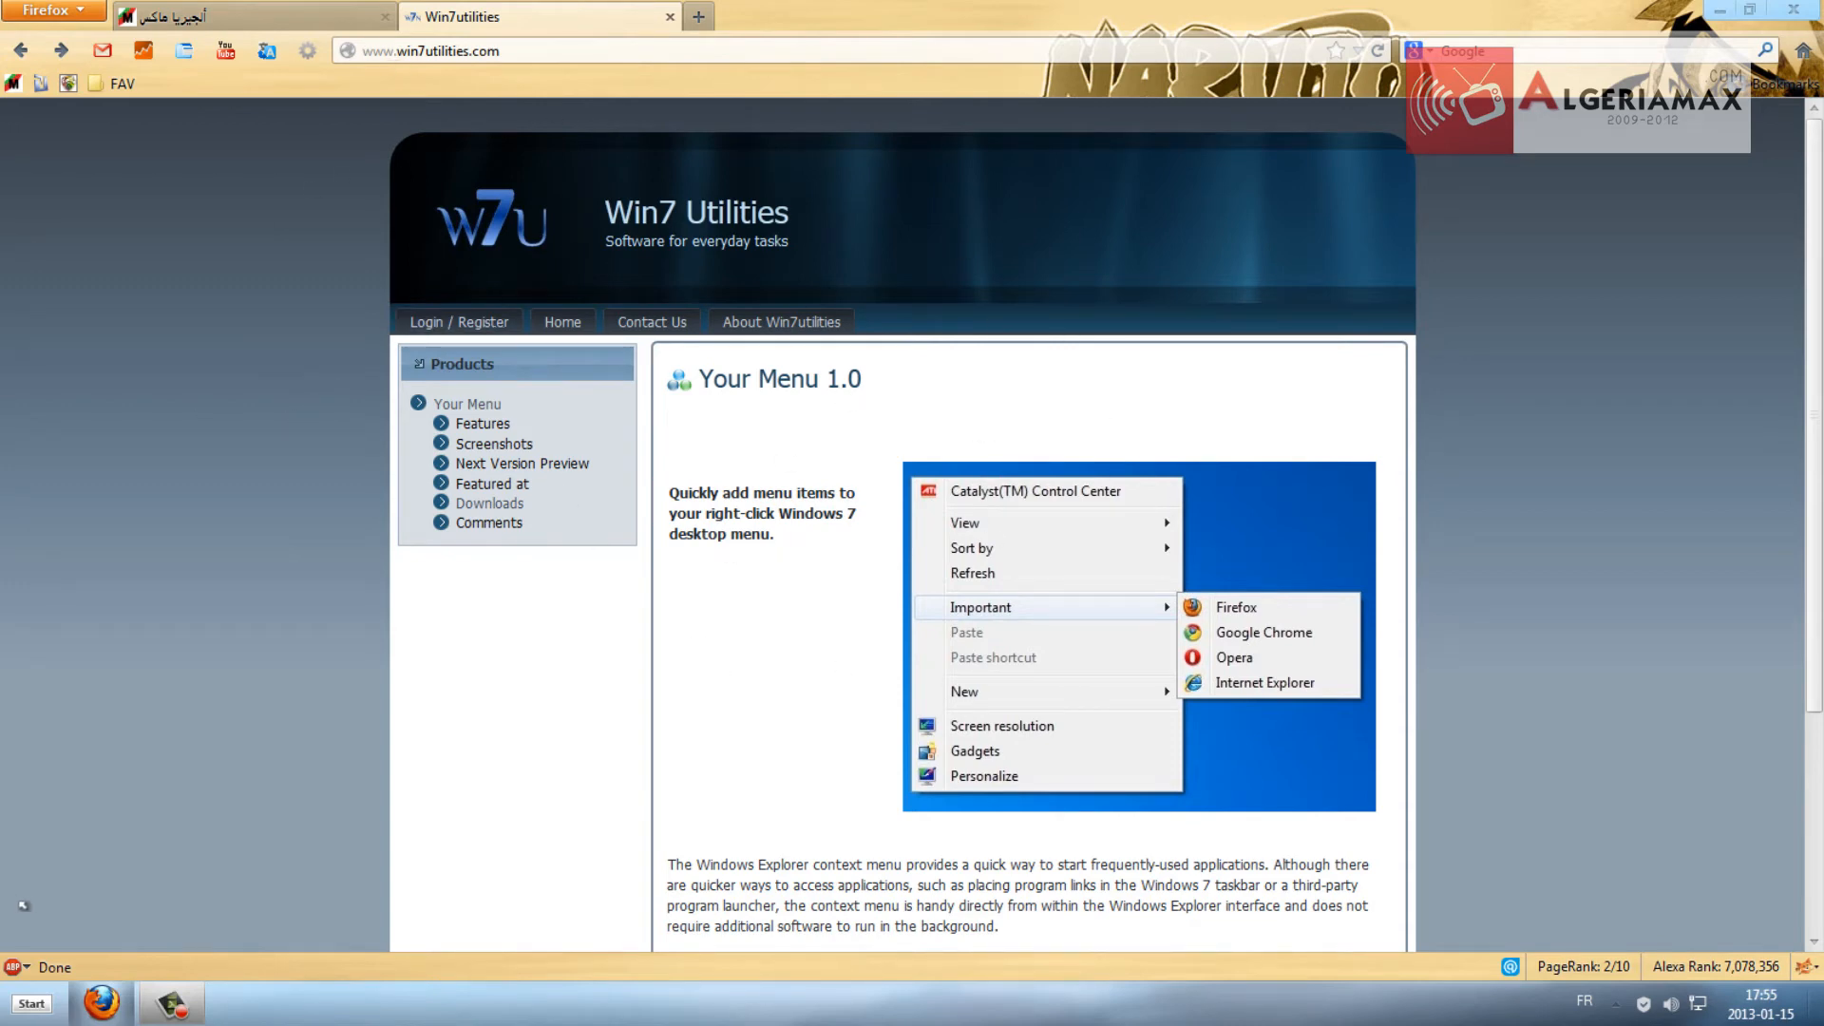
pyautogui.click(101, 1002)
pyautogui.rightClick(158, 612)
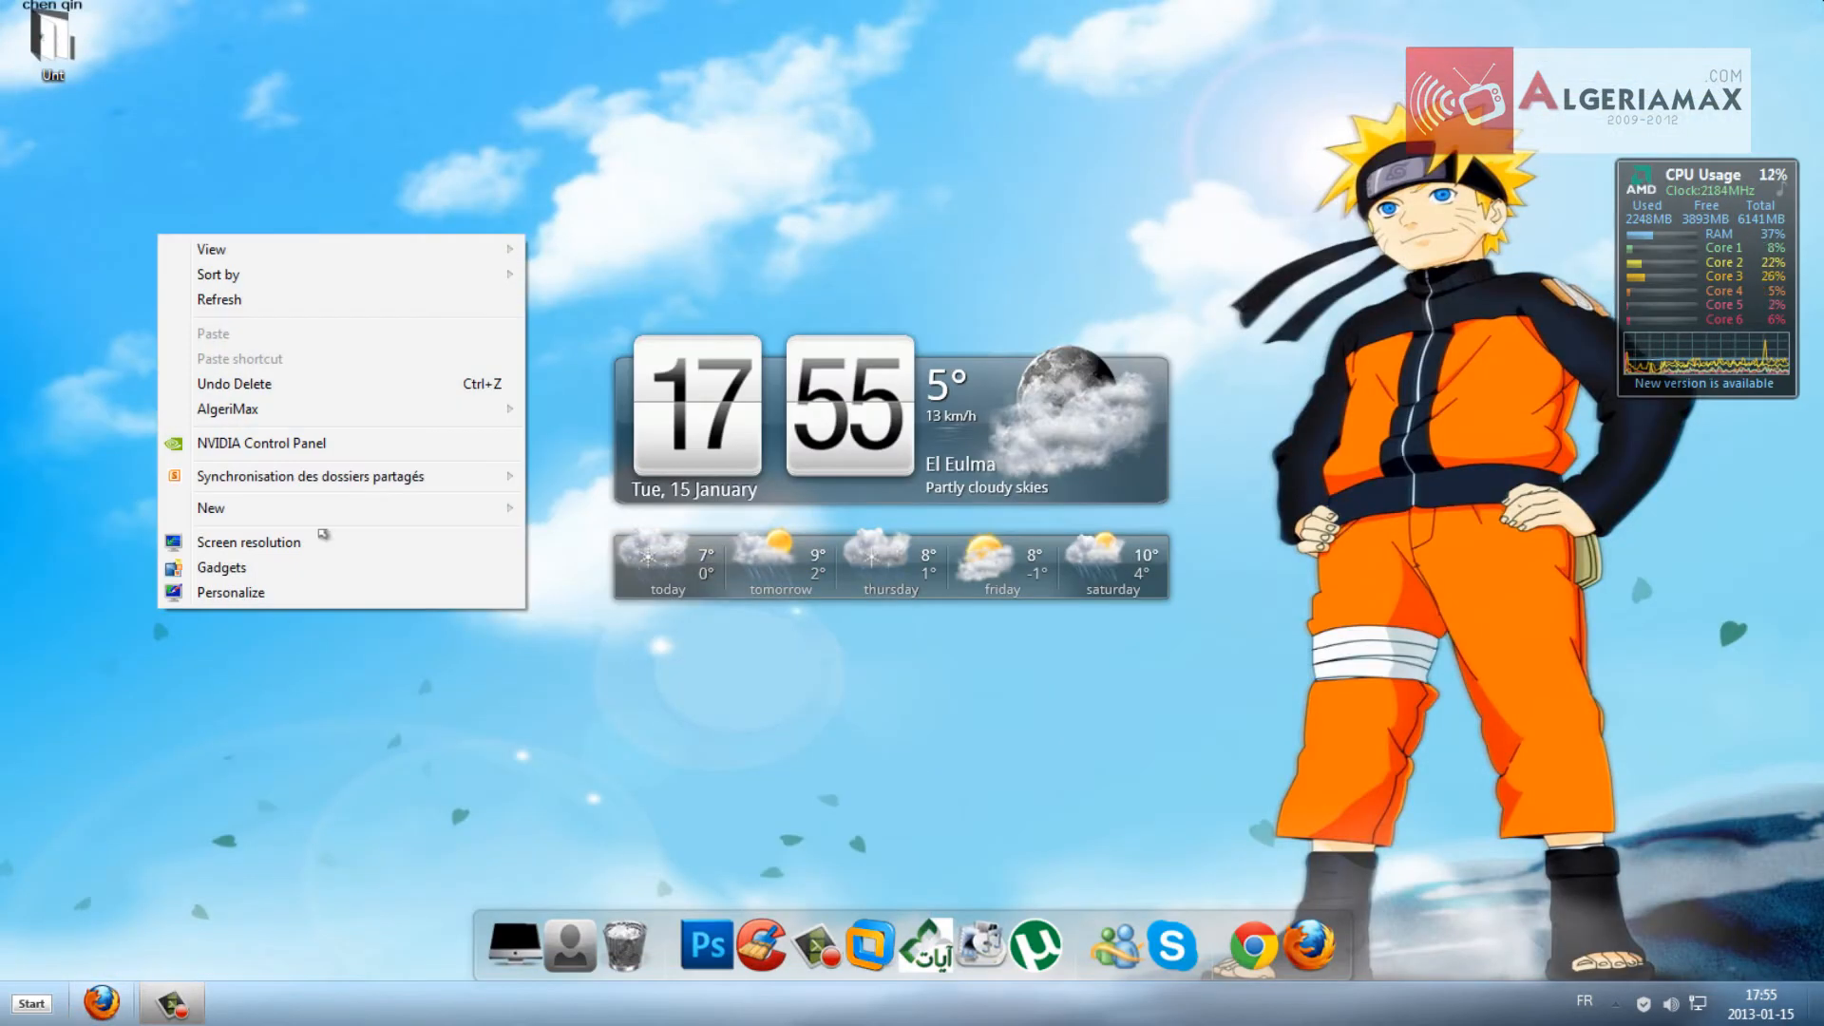
pyautogui.moveTo(352, 420)
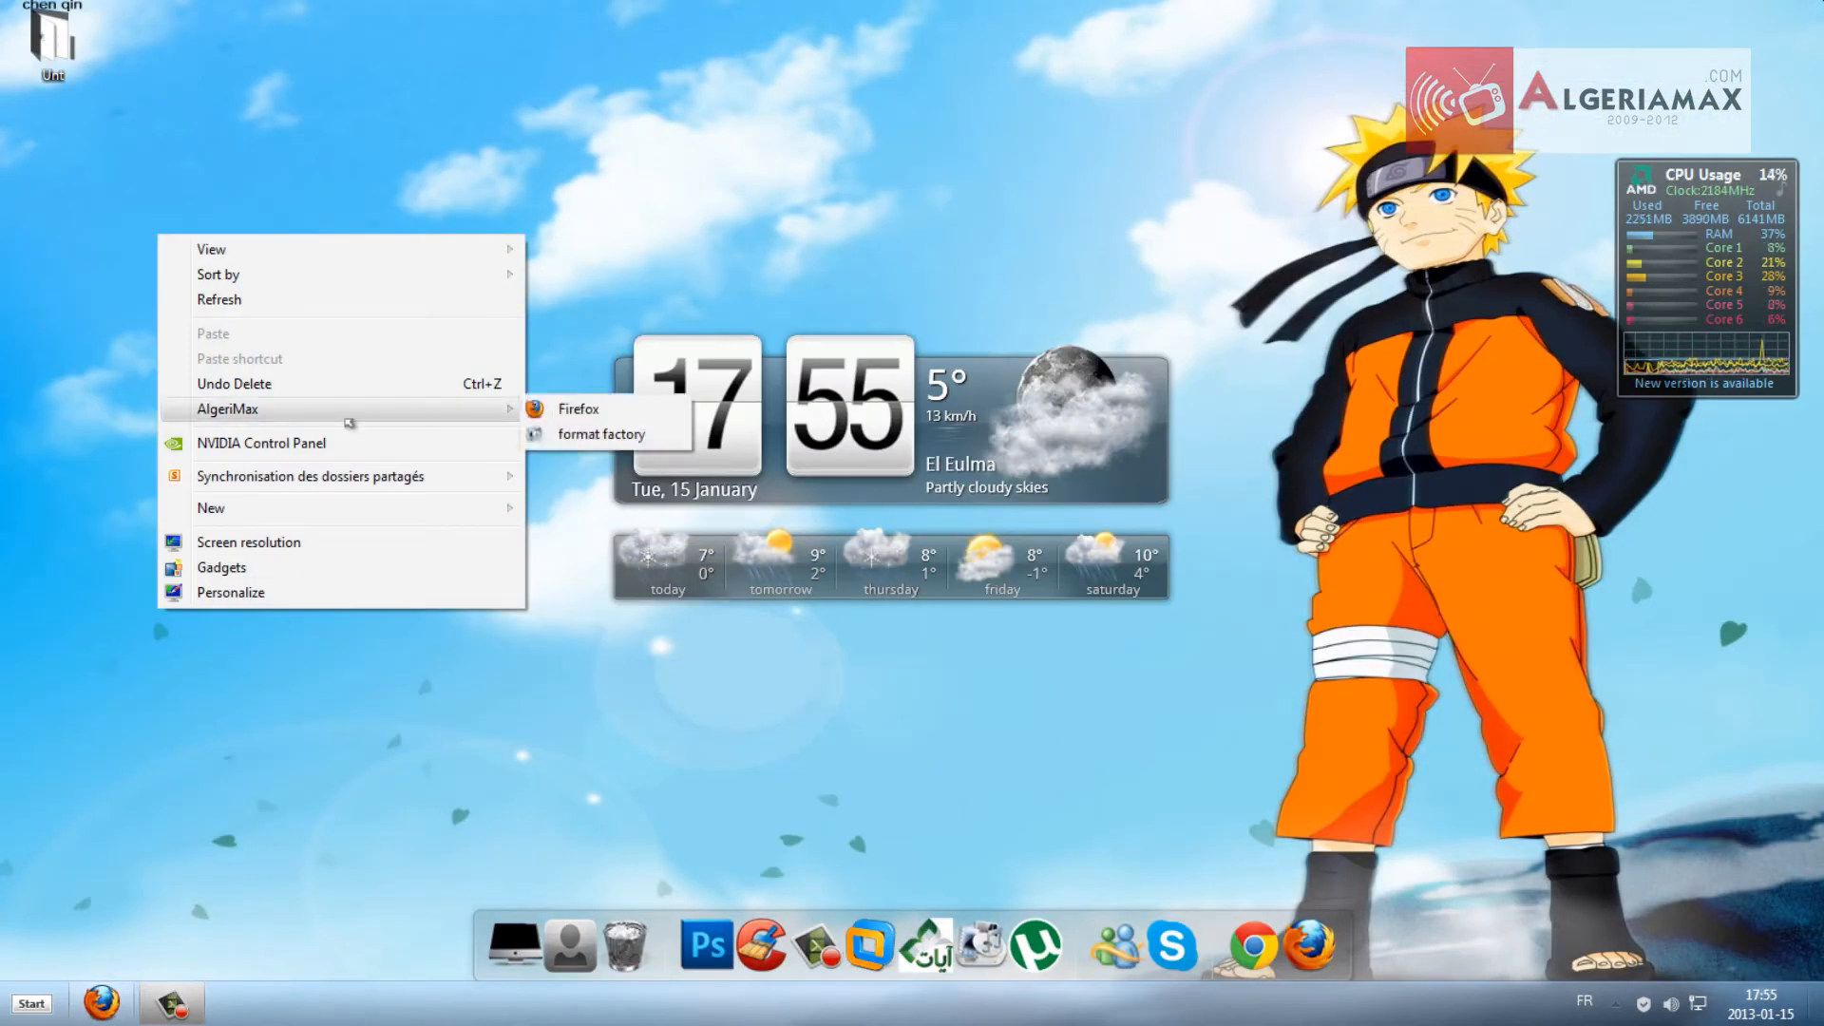
pyautogui.click(226, 784)
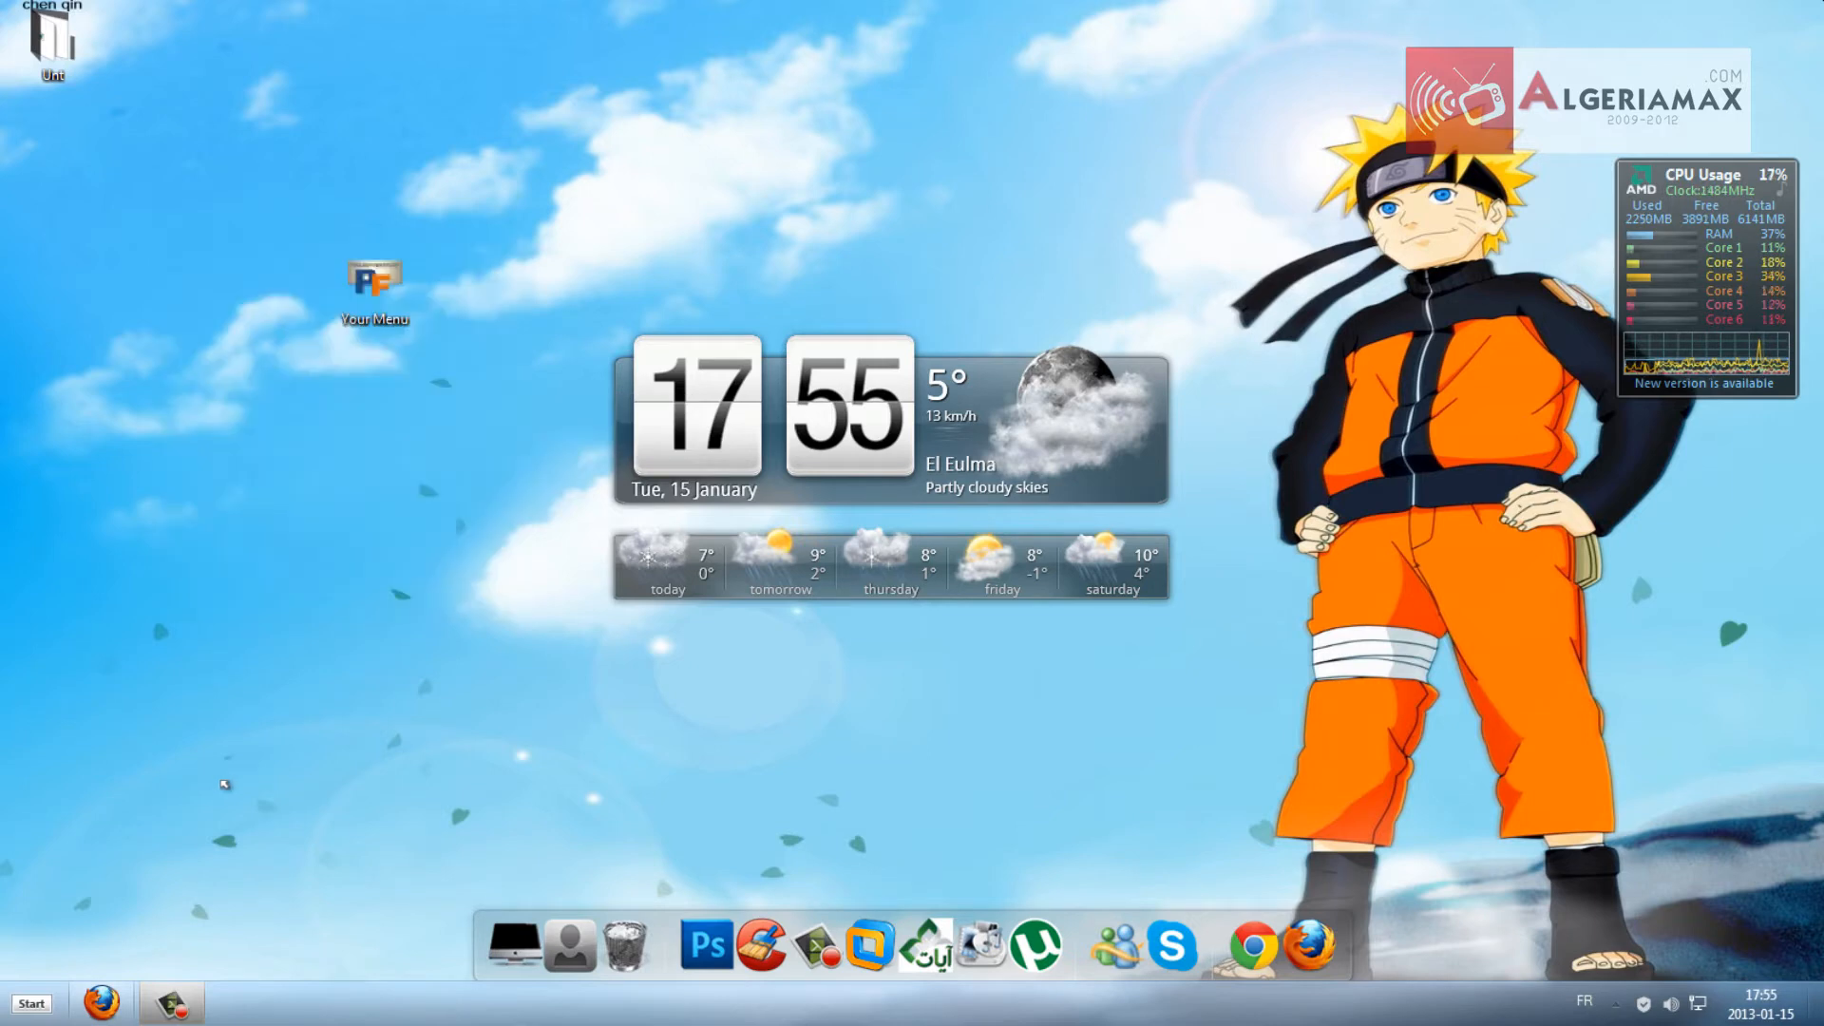
pyautogui.click(84, 999)
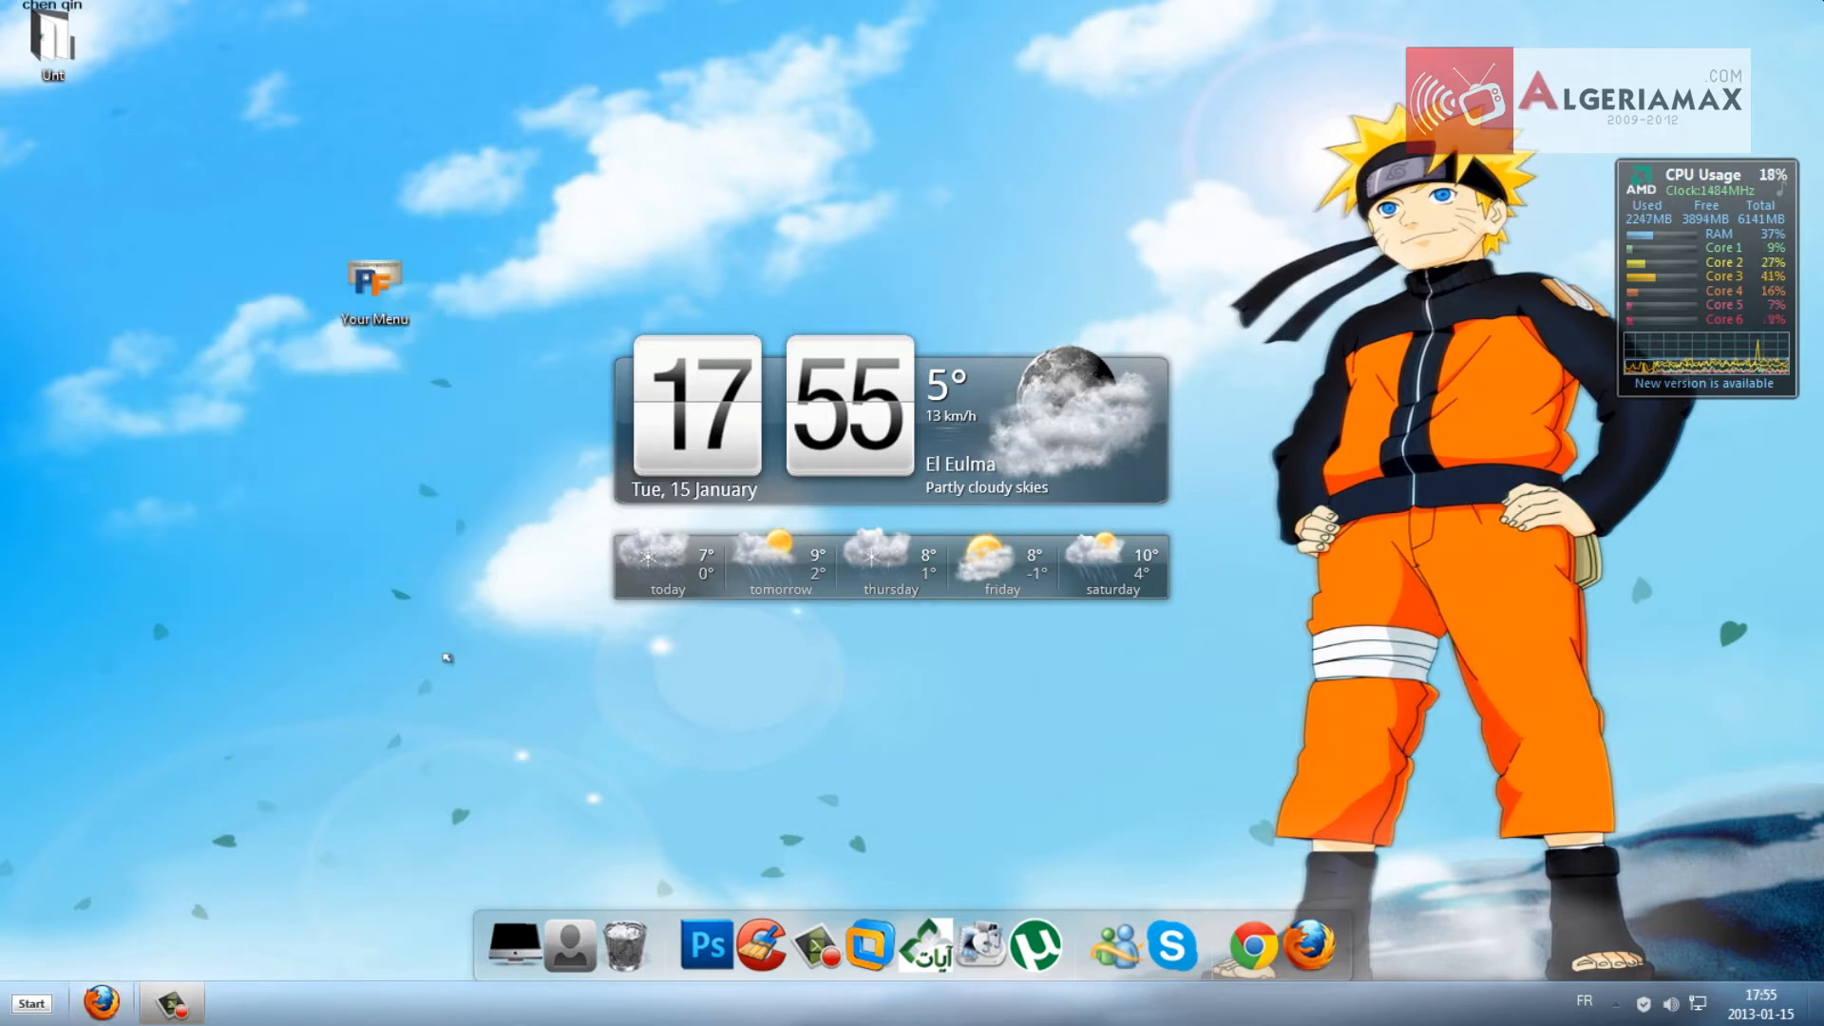
# - Switch to Firefox, view the Your Menu downloads page on win7utilities.com, and return to the desktop
pyautogui.click(100, 1000)
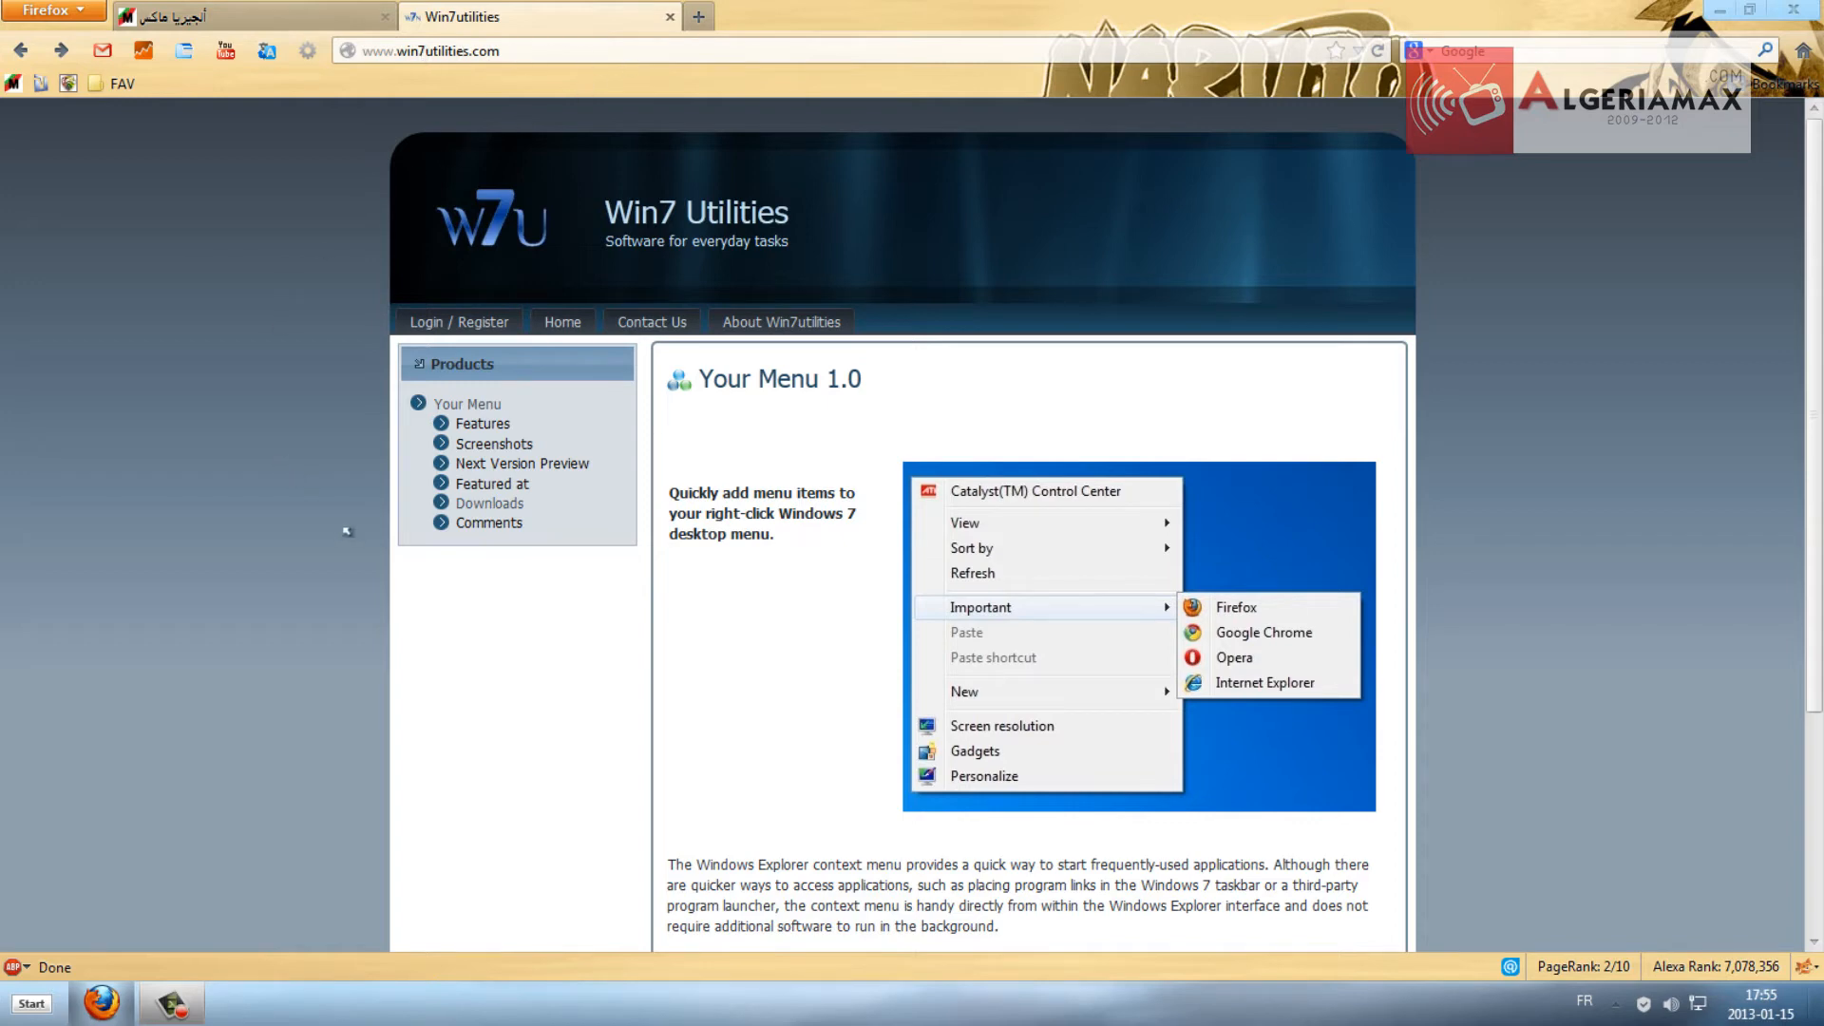
pyautogui.click(513, 507)
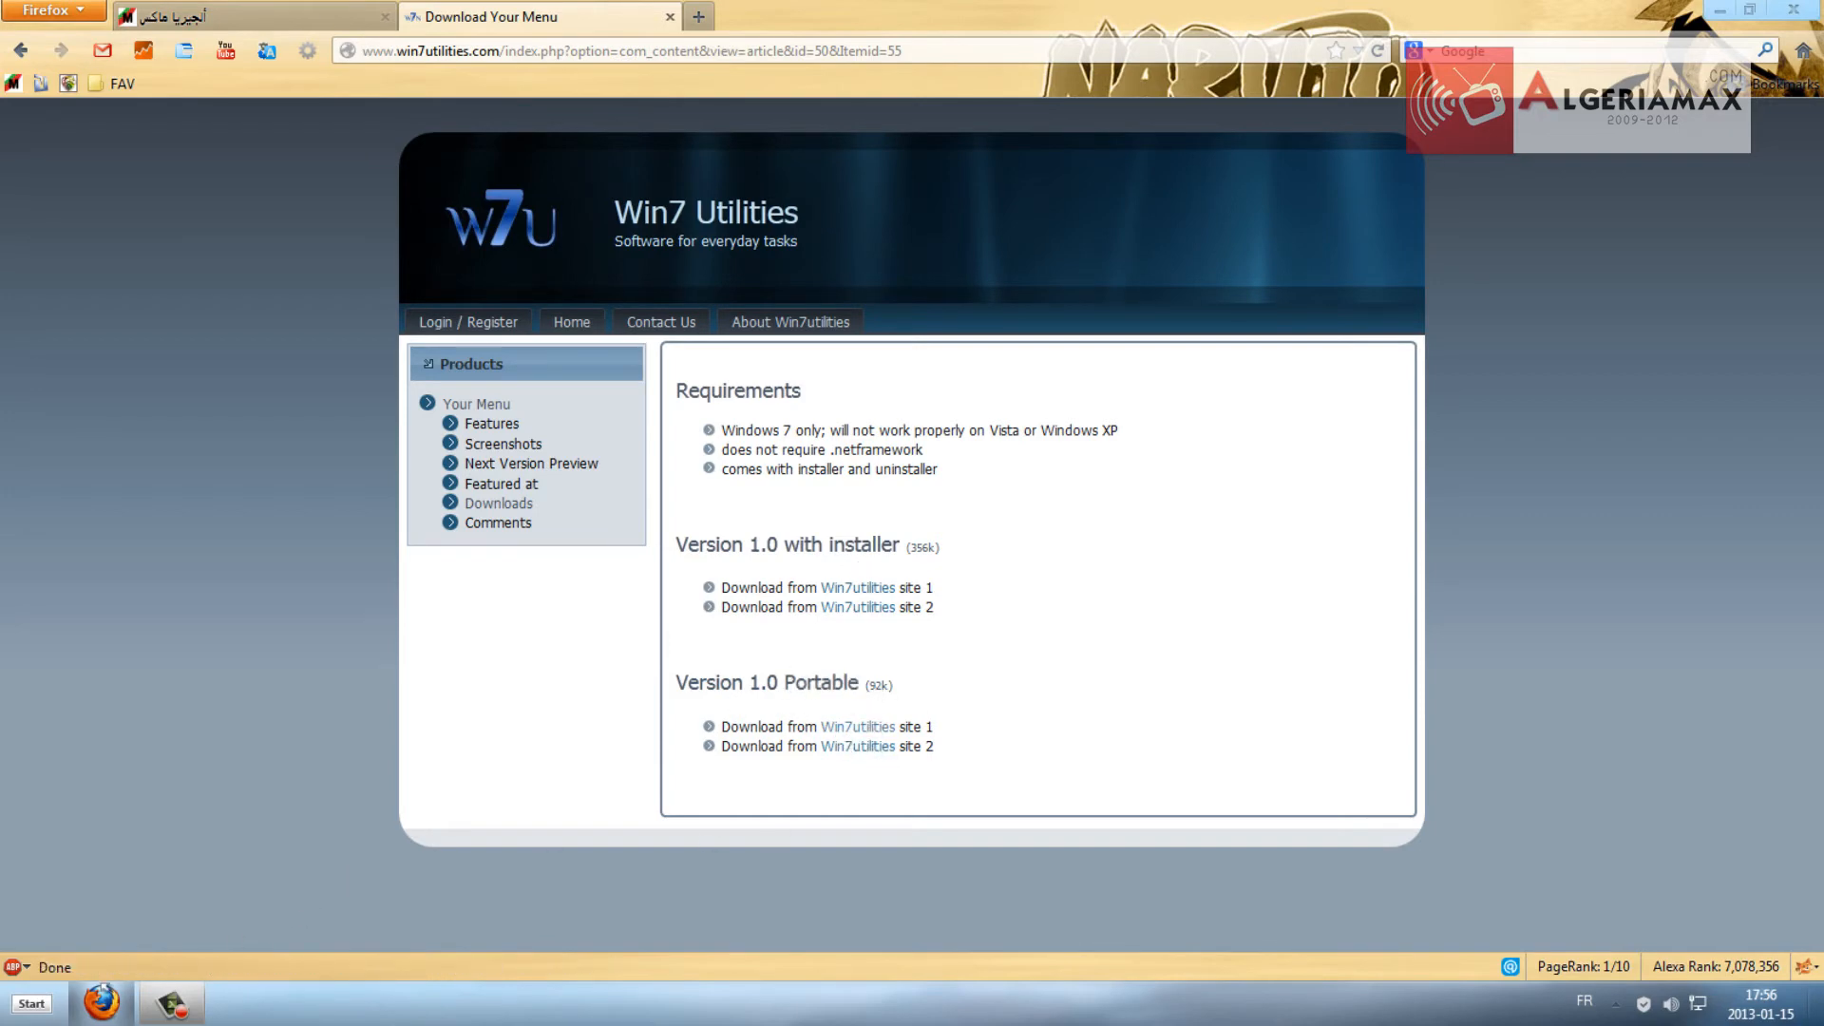
pyautogui.click(101, 1002)
# - Move the Your Menu shortcut a little lower on the desktop
pyautogui.moveTo(377, 321); pyautogui.dragTo(377, 442)
pyautogui.moveTo(273, 335); pyautogui.dragTo(456, 522)
pyautogui.click(456, 523)
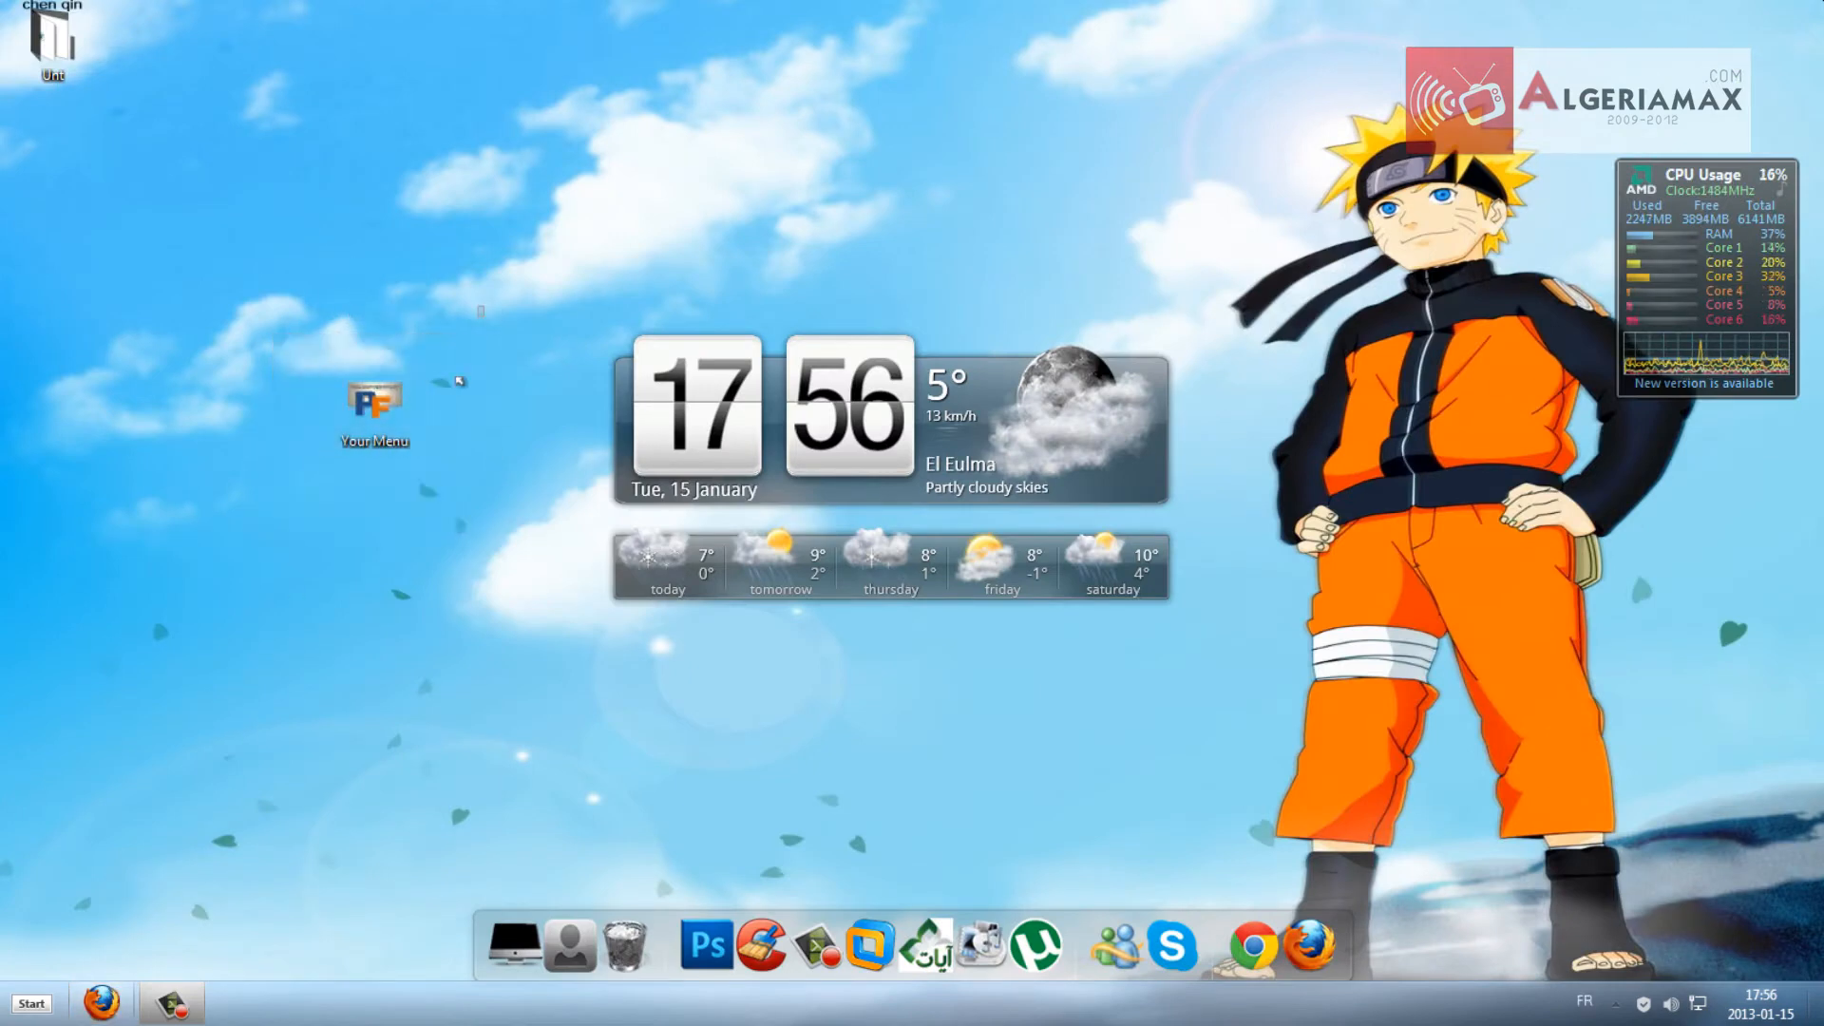
pyautogui.moveTo(480, 306); pyautogui.dragTo(243, 482)
pyautogui.click(243, 483)
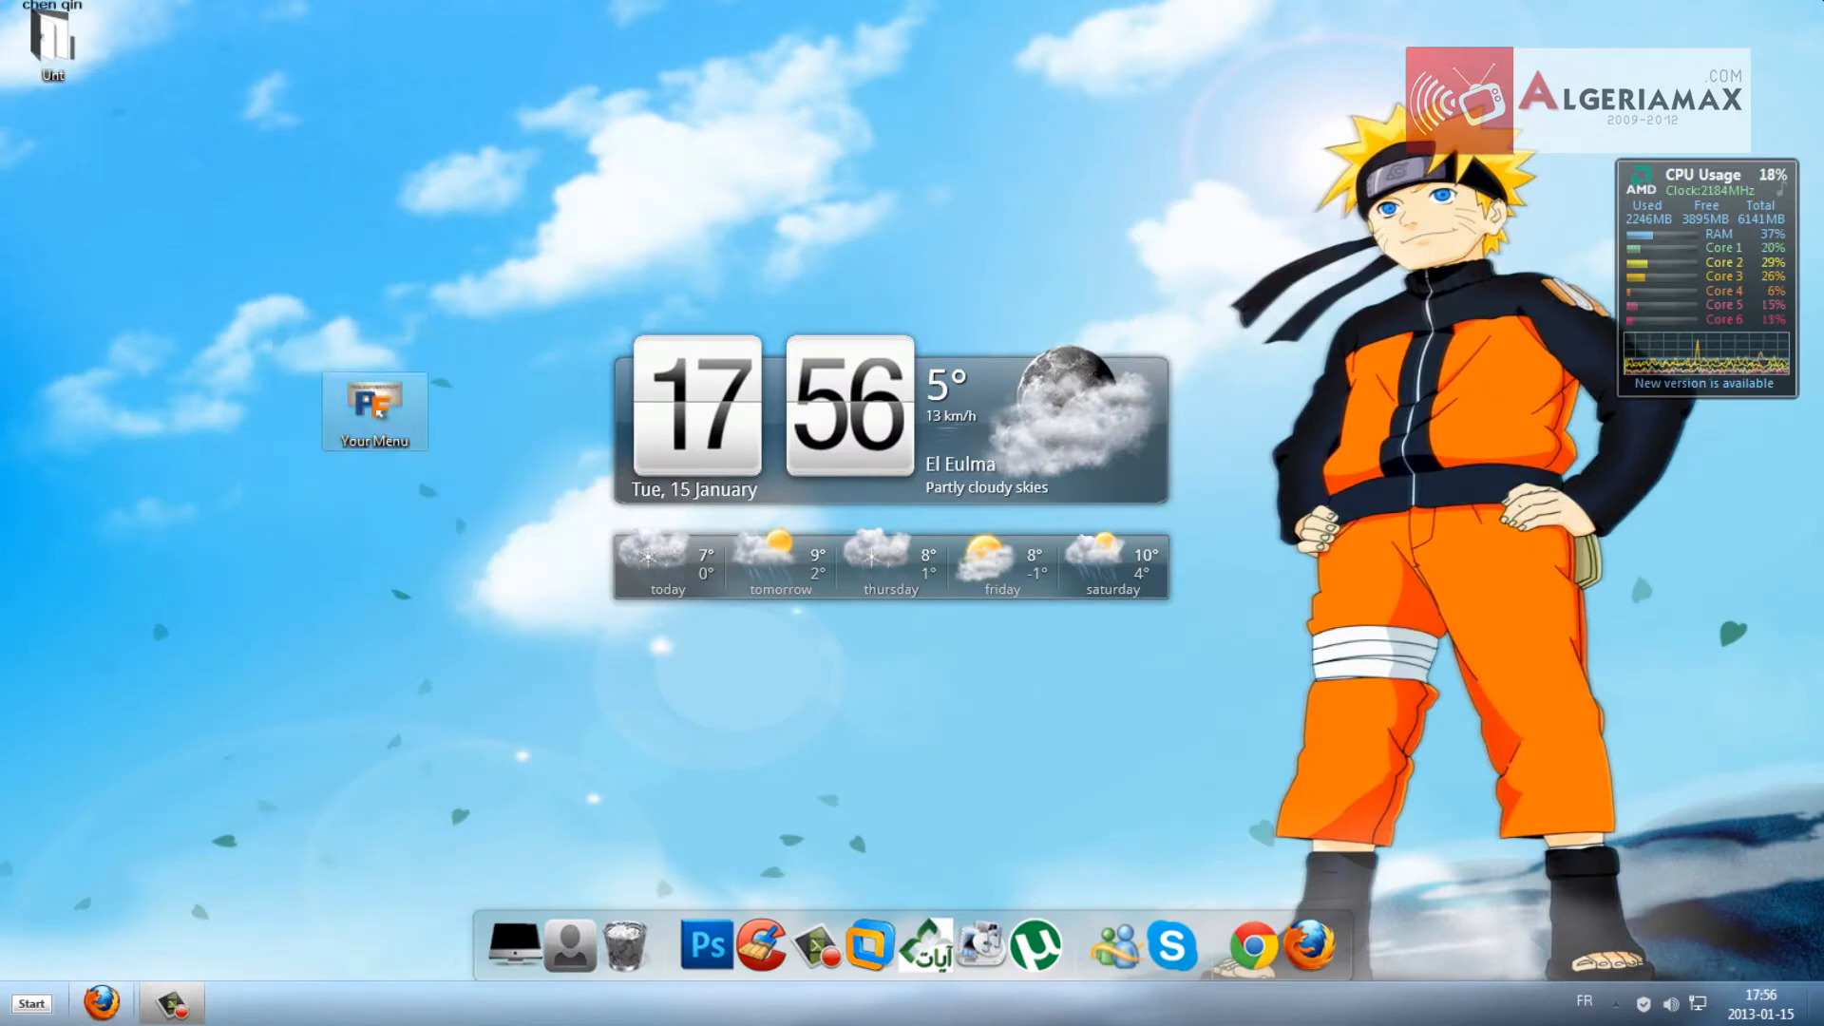
# - Launch Your Menu, proceed past its introduction, and reposition the window on the desktop
pyautogui.doubleClick(381, 419)
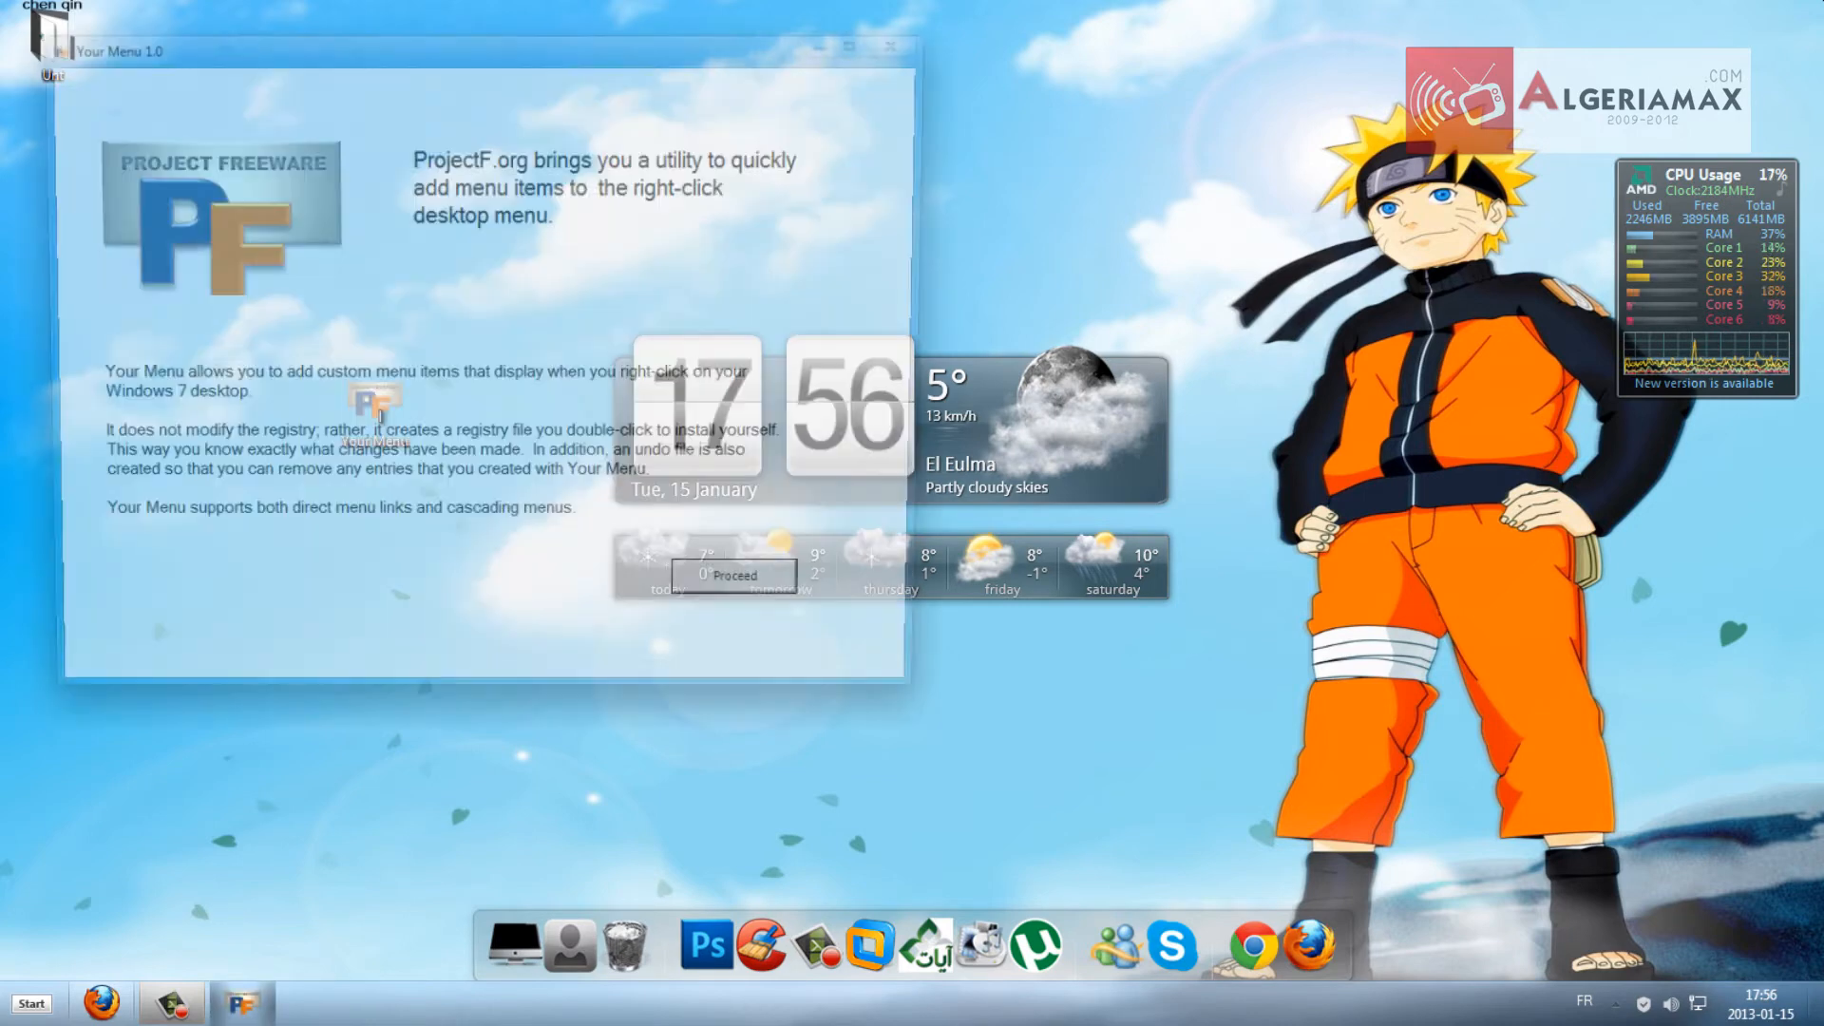
pyautogui.moveTo(341, 50); pyautogui.dragTo(516, 140)
pyautogui.click(915, 683)
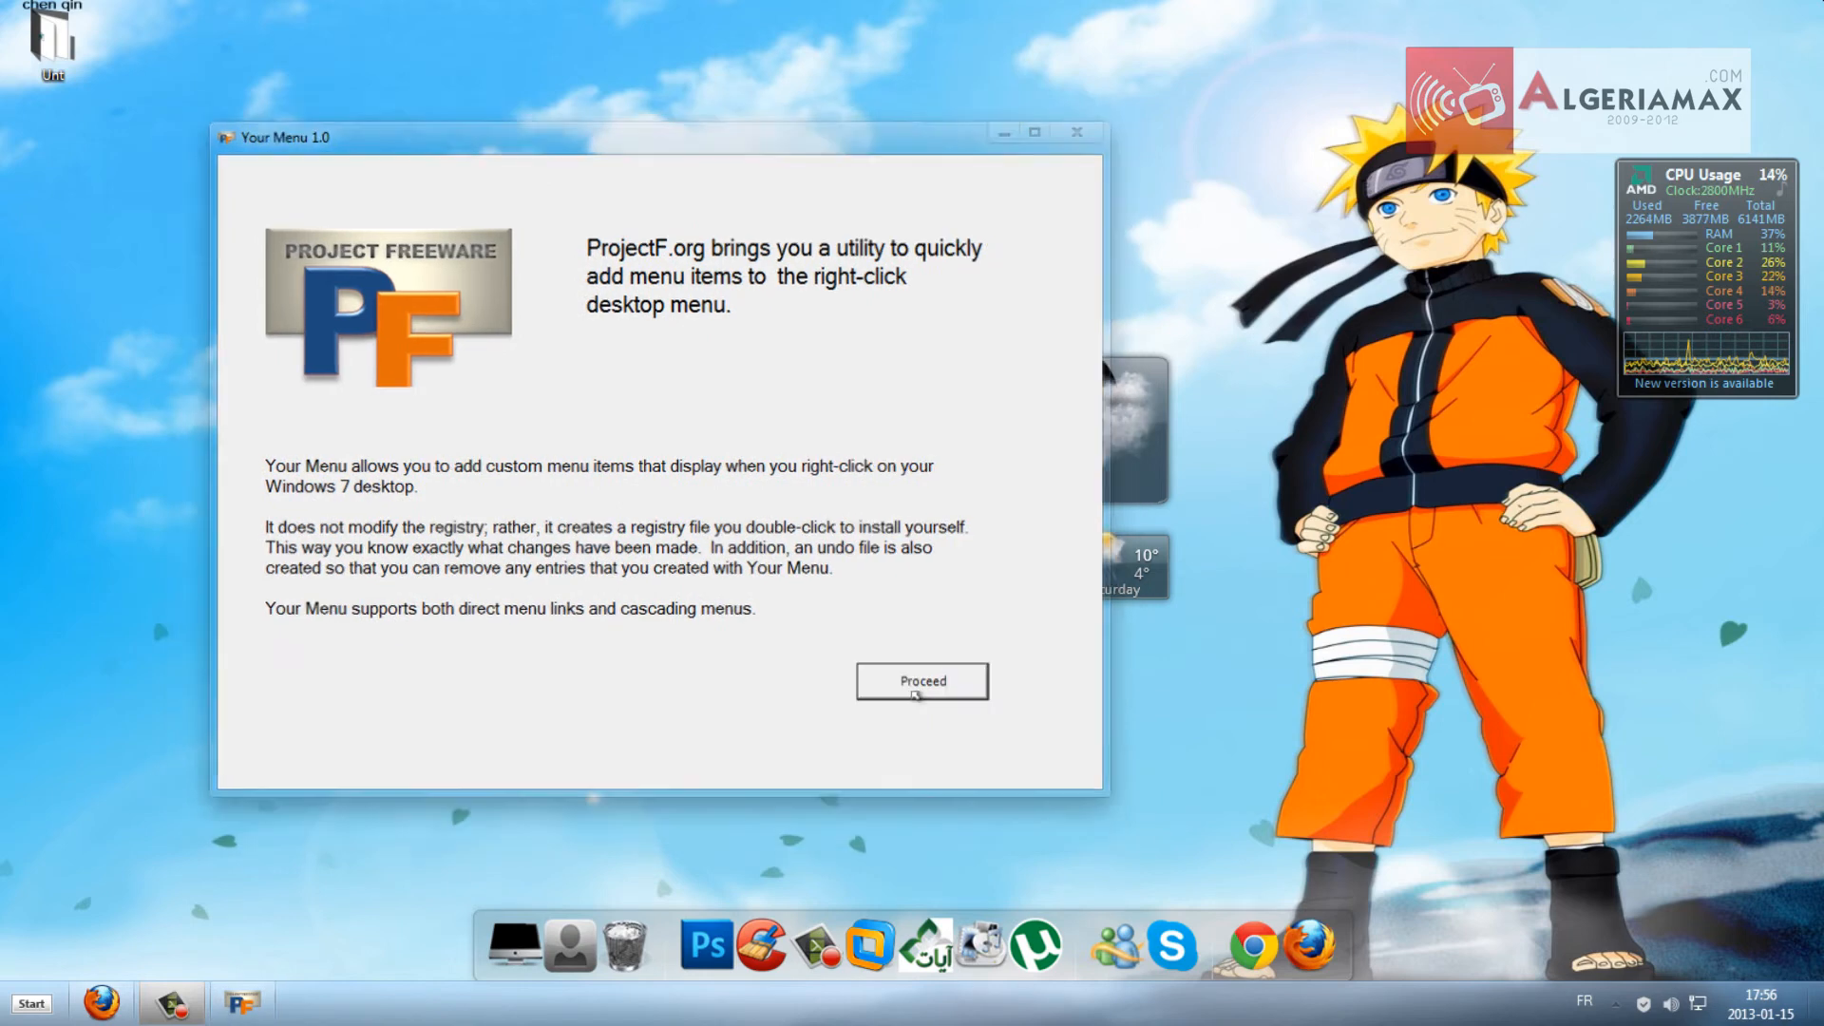
pyautogui.moveTo(536, 77); pyautogui.dragTo(662, 116)
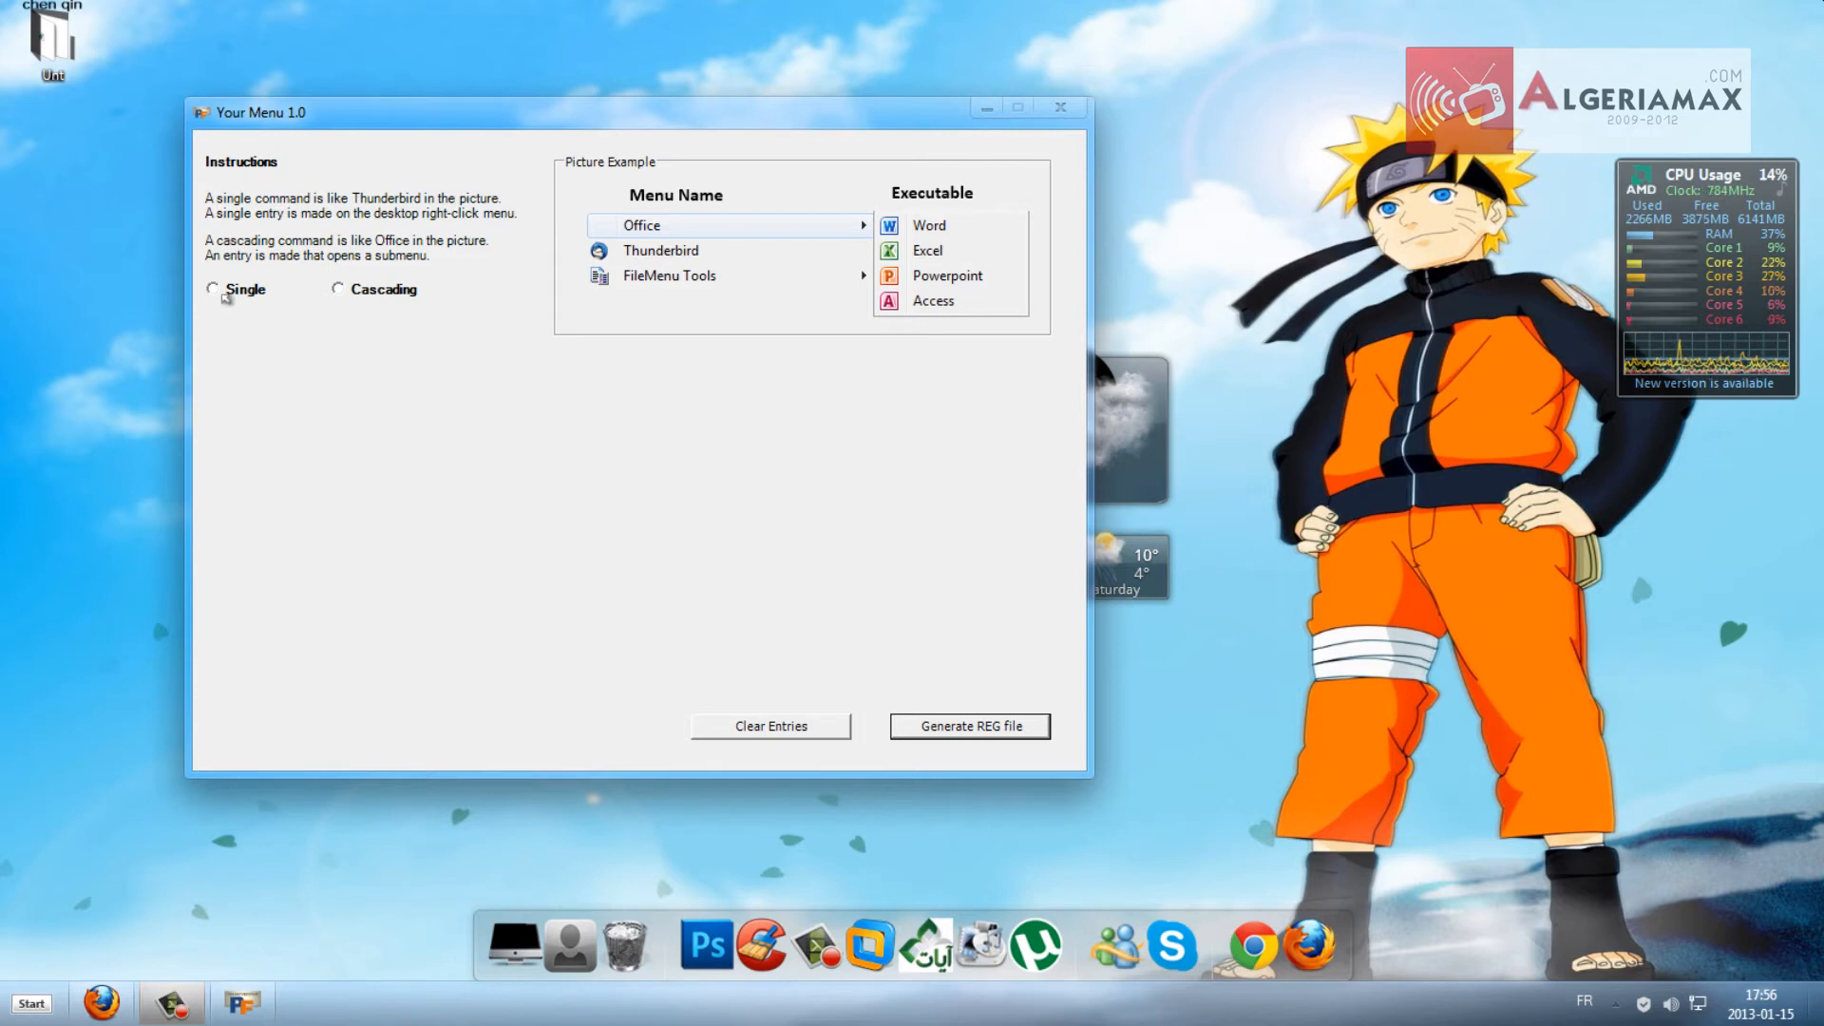
# - Choose the Single entry type and view the desktop context menu's AlgeriMax submenu for comparison
pyautogui.click(214, 291)
pyautogui.rightClick(59, 332)
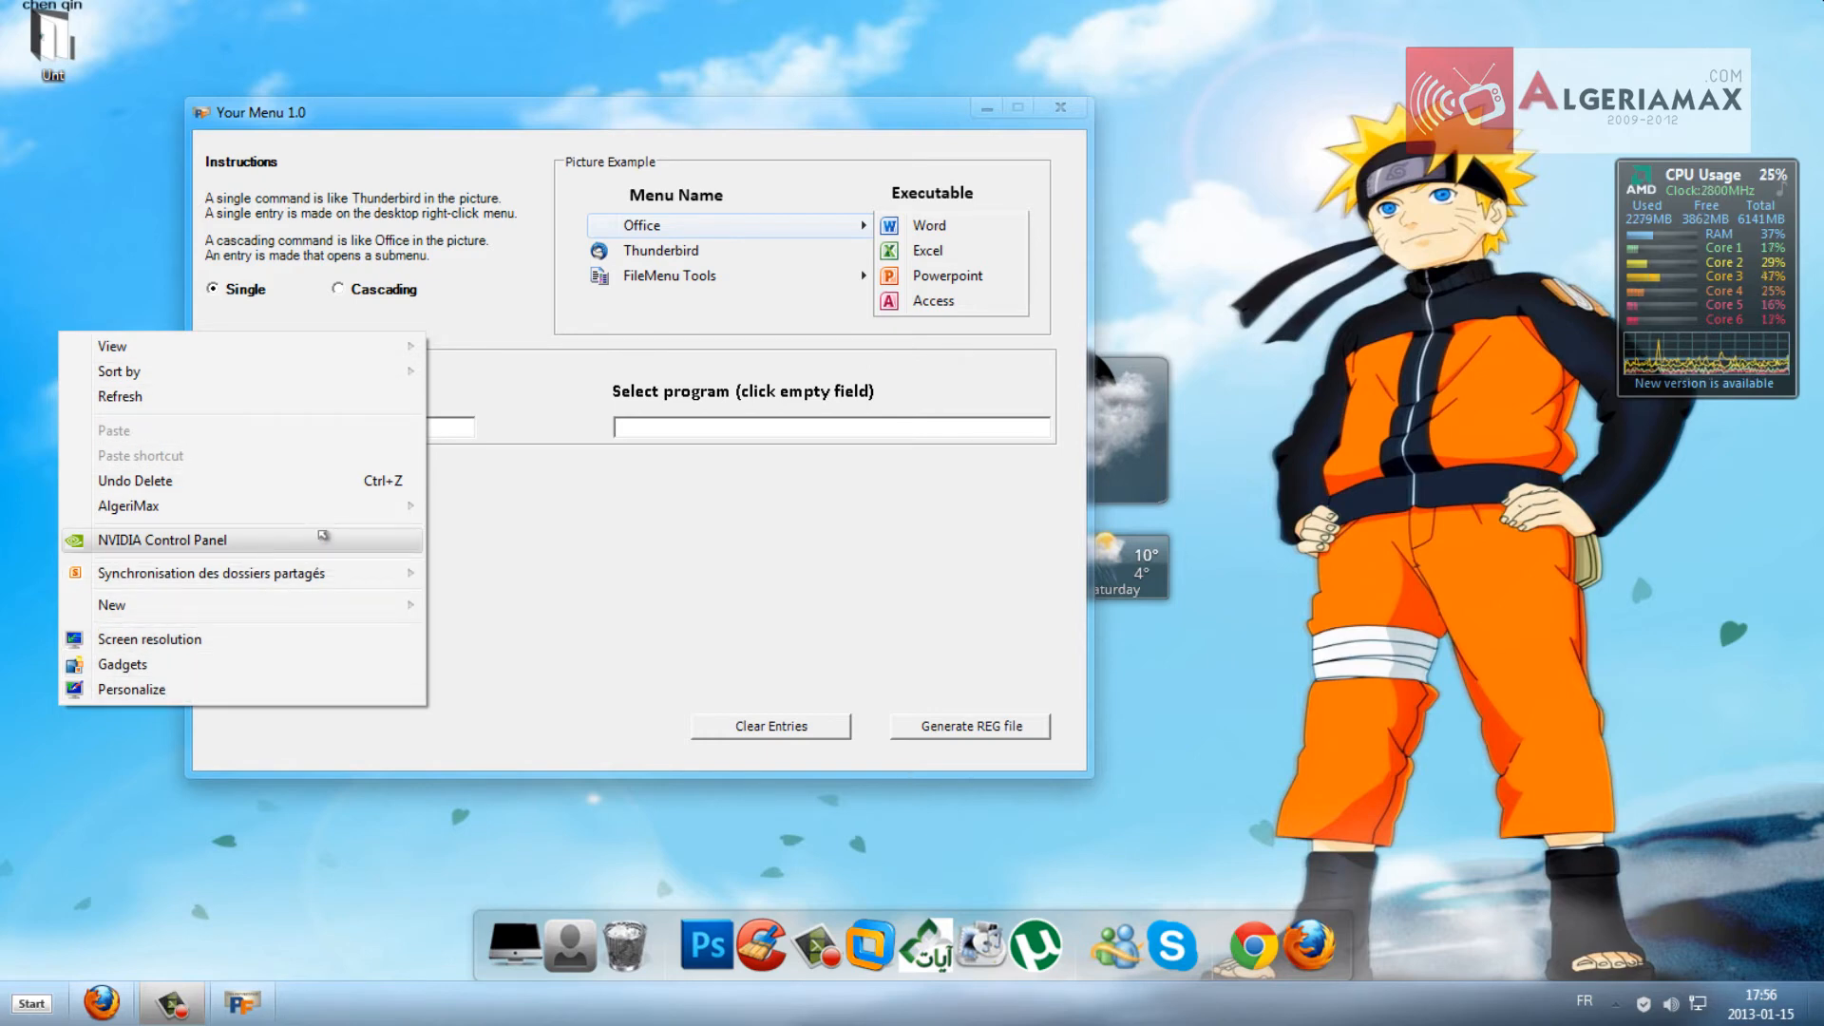
pyautogui.moveTo(332, 515)
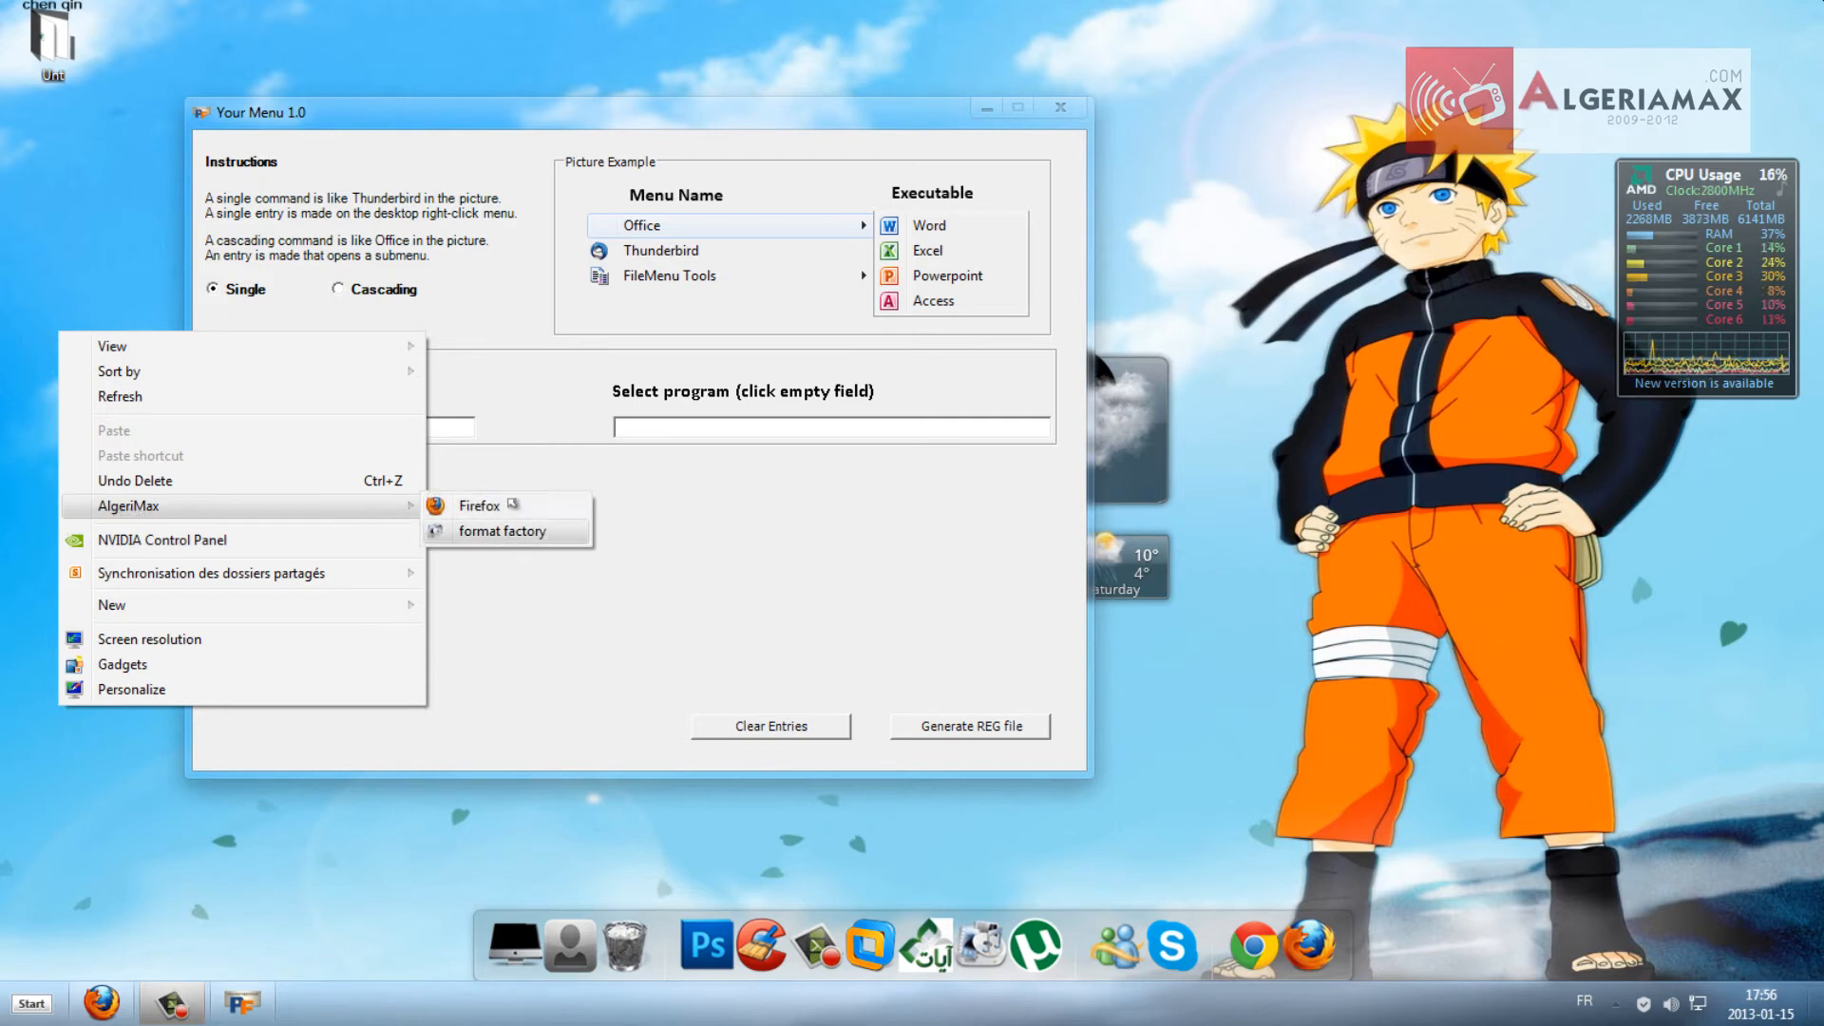
pyautogui.click(342, 257)
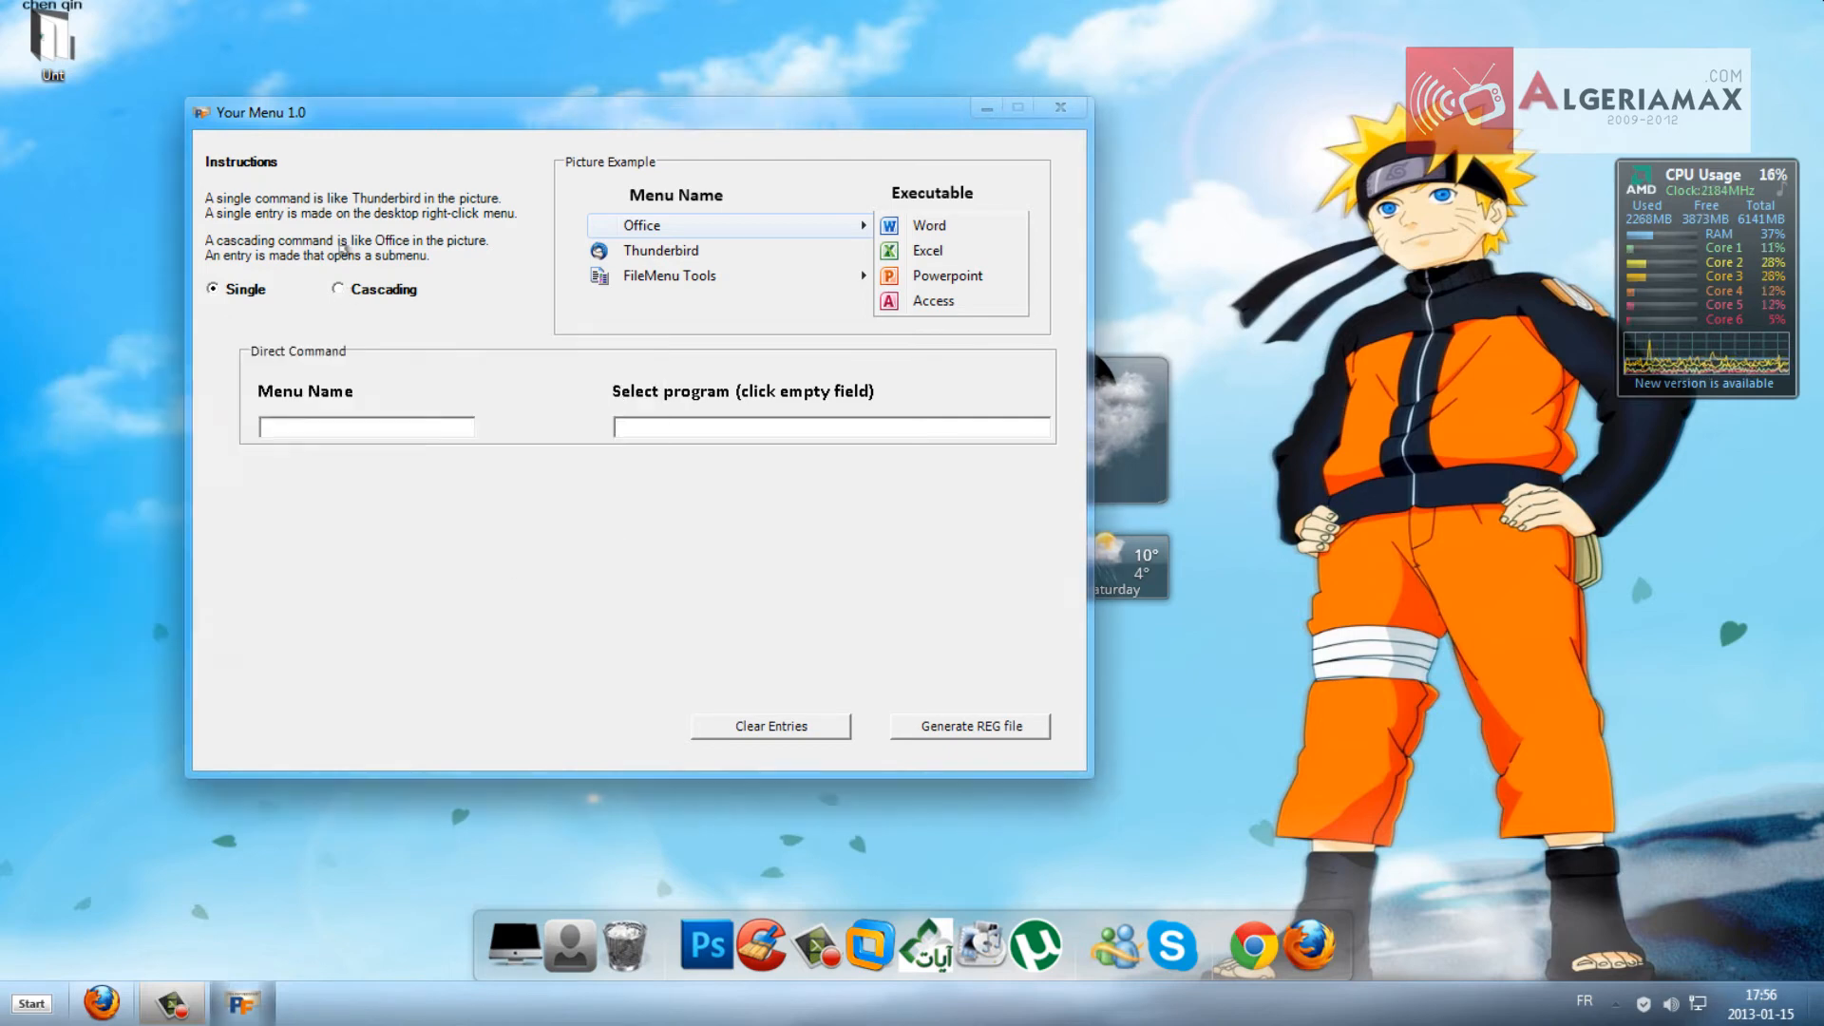
# - Choose the Cascading entry type and set the menu name to "Max New"
pyautogui.click(338, 287)
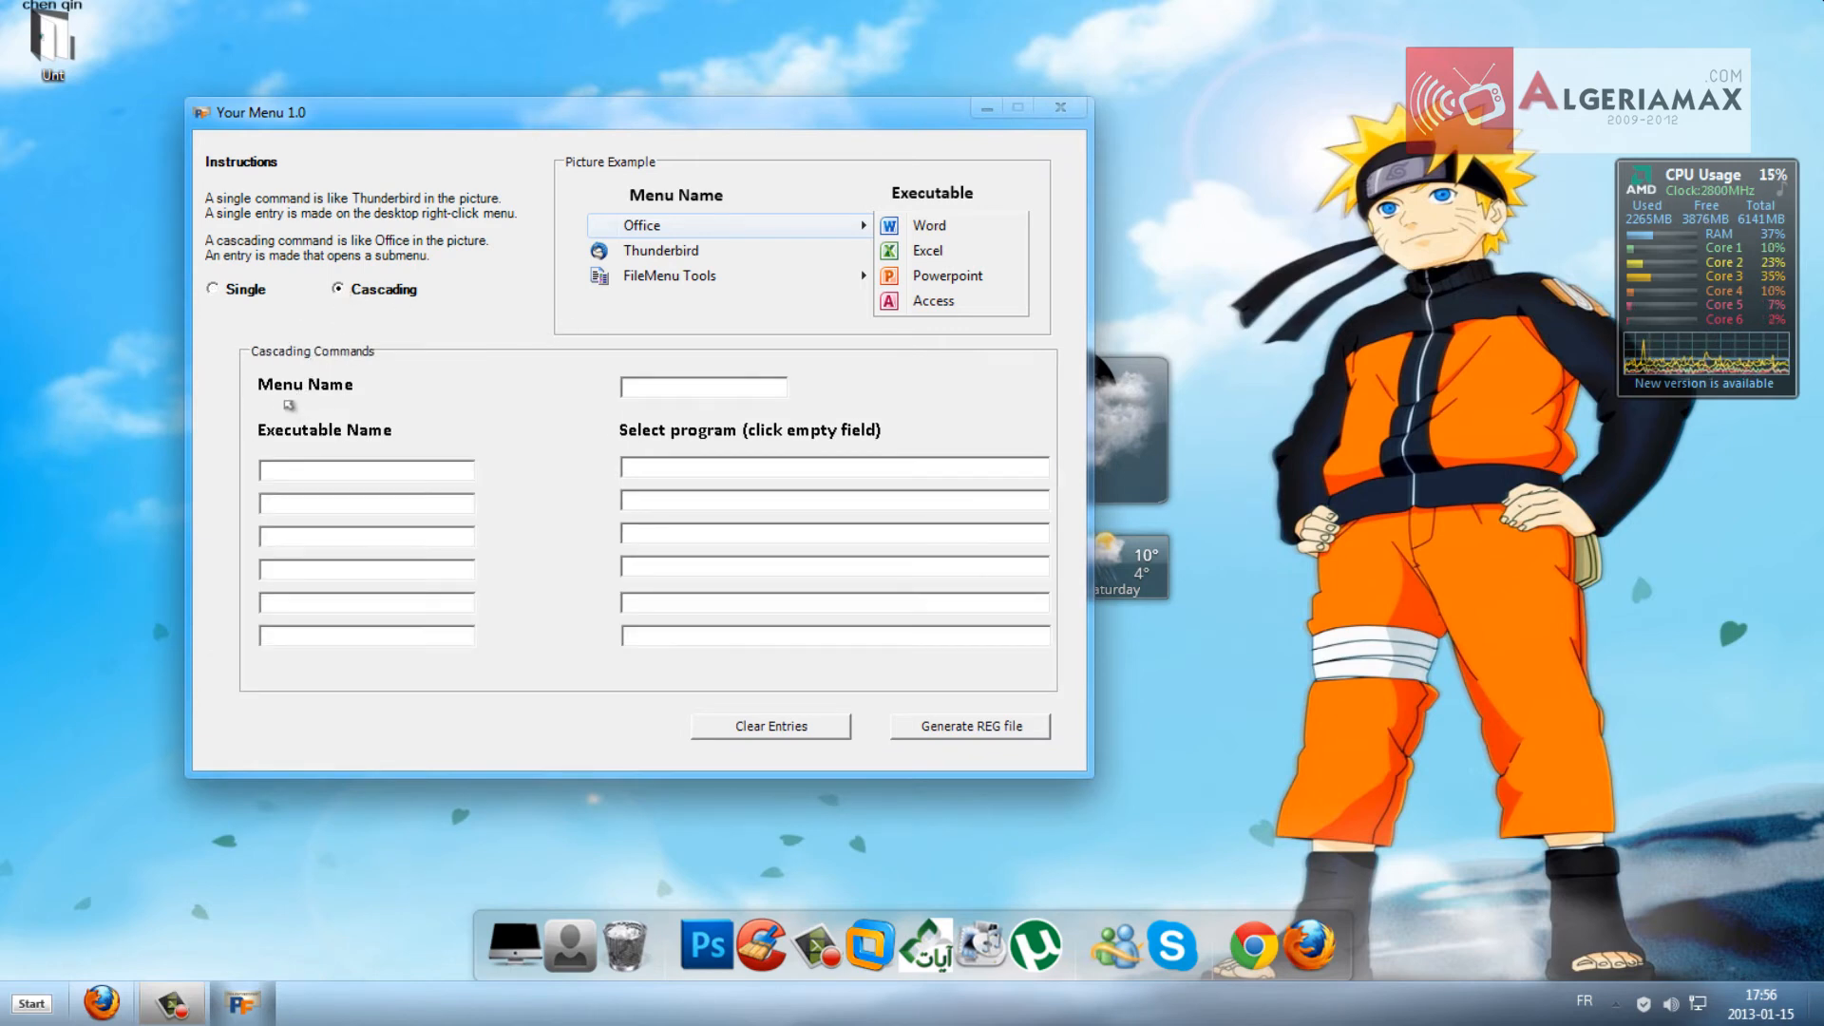
pyautogui.click(673, 388)
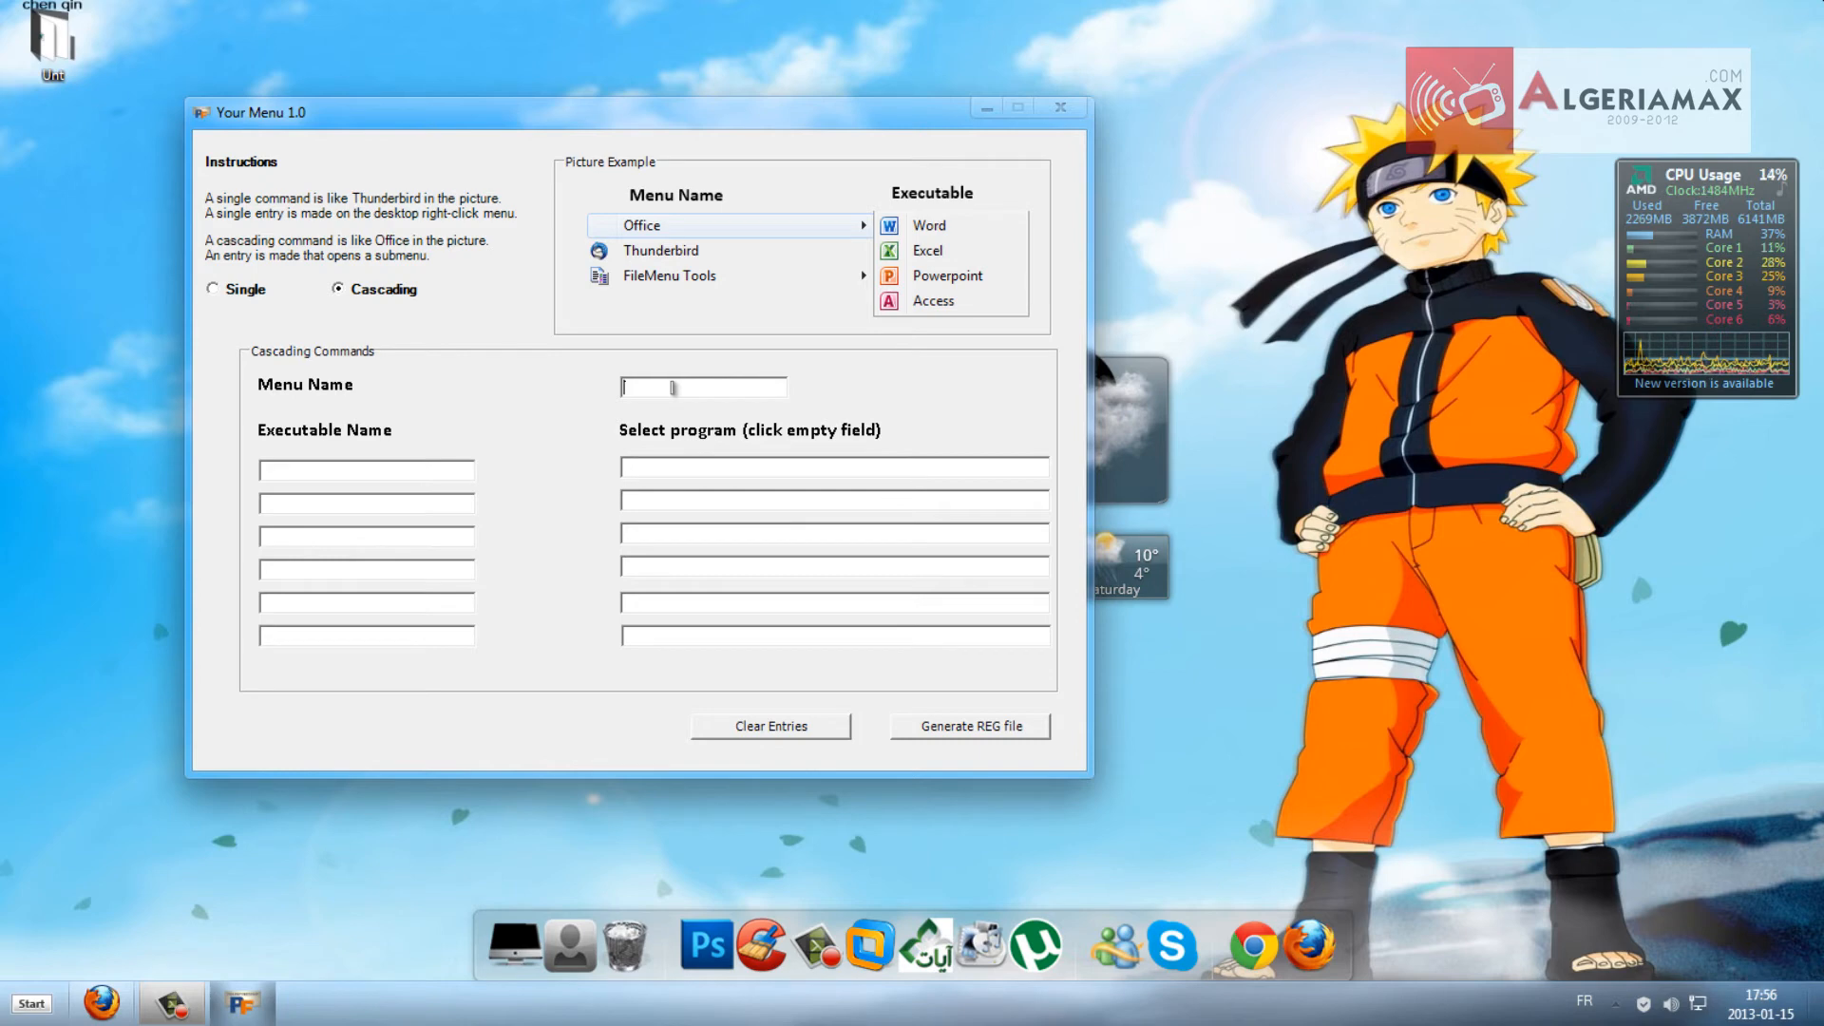
pyautogui.write('M')
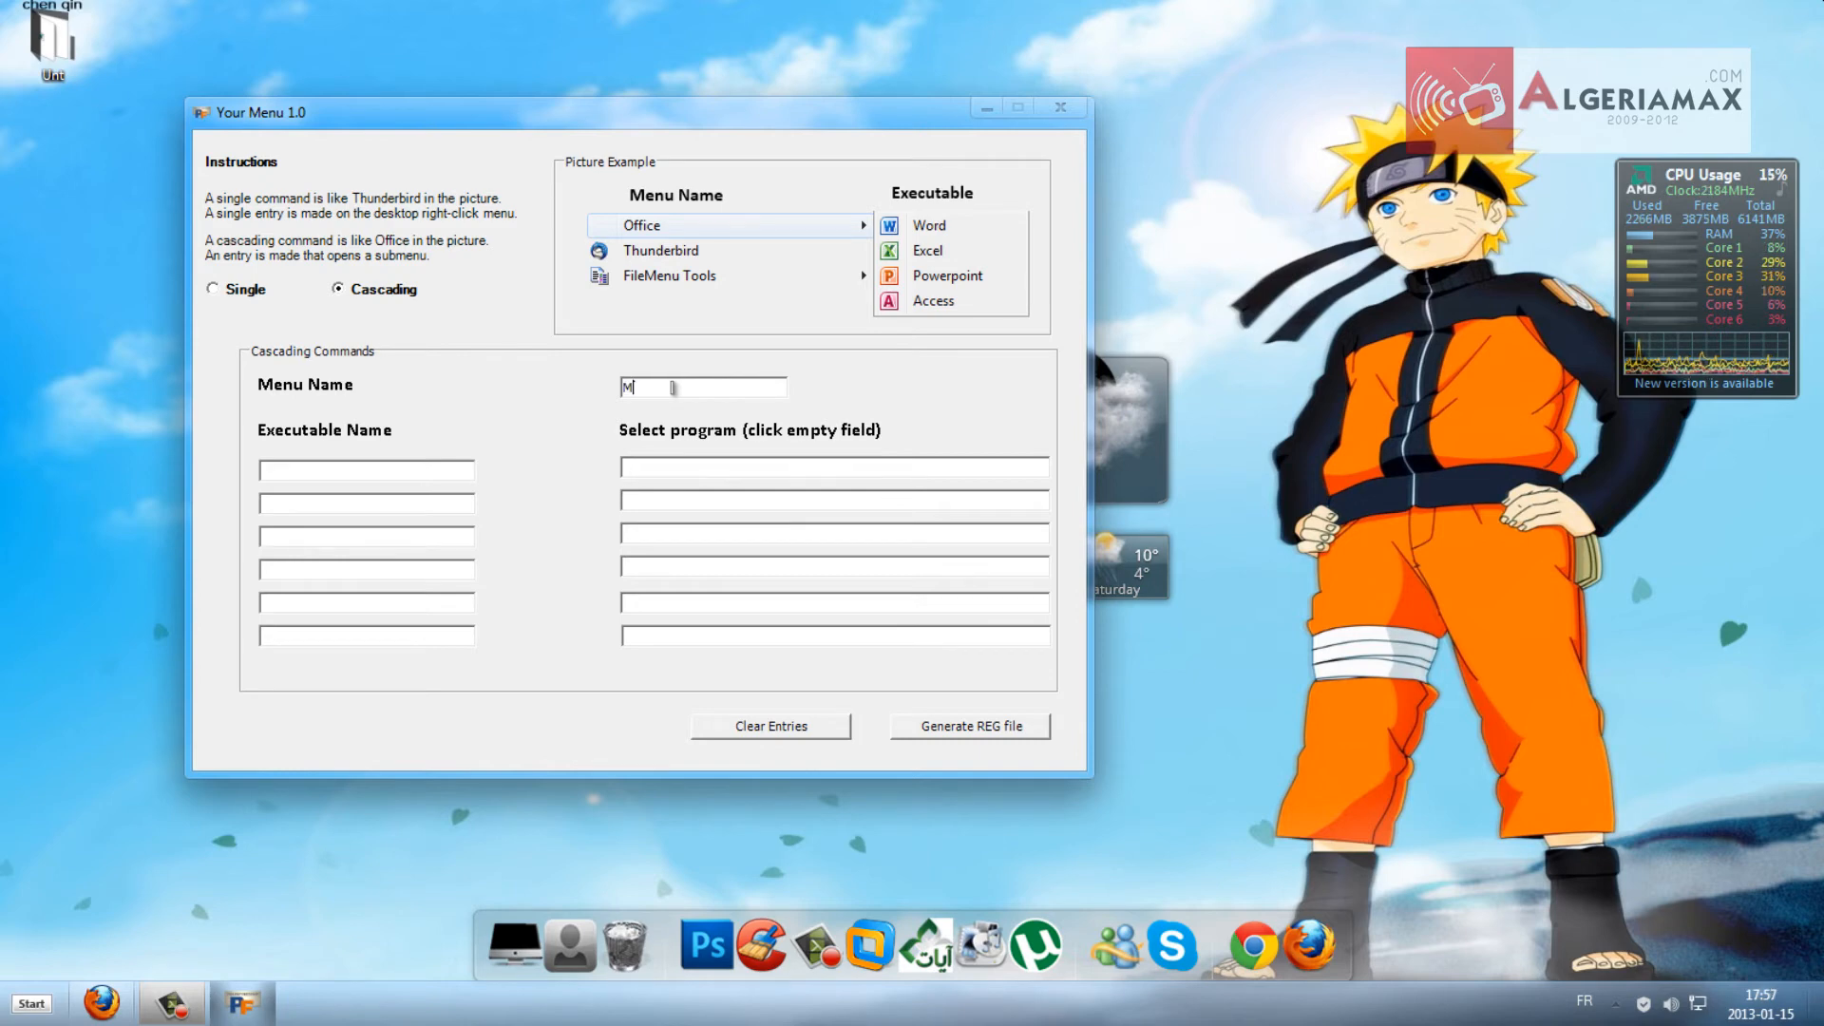
pyautogui.write('a')
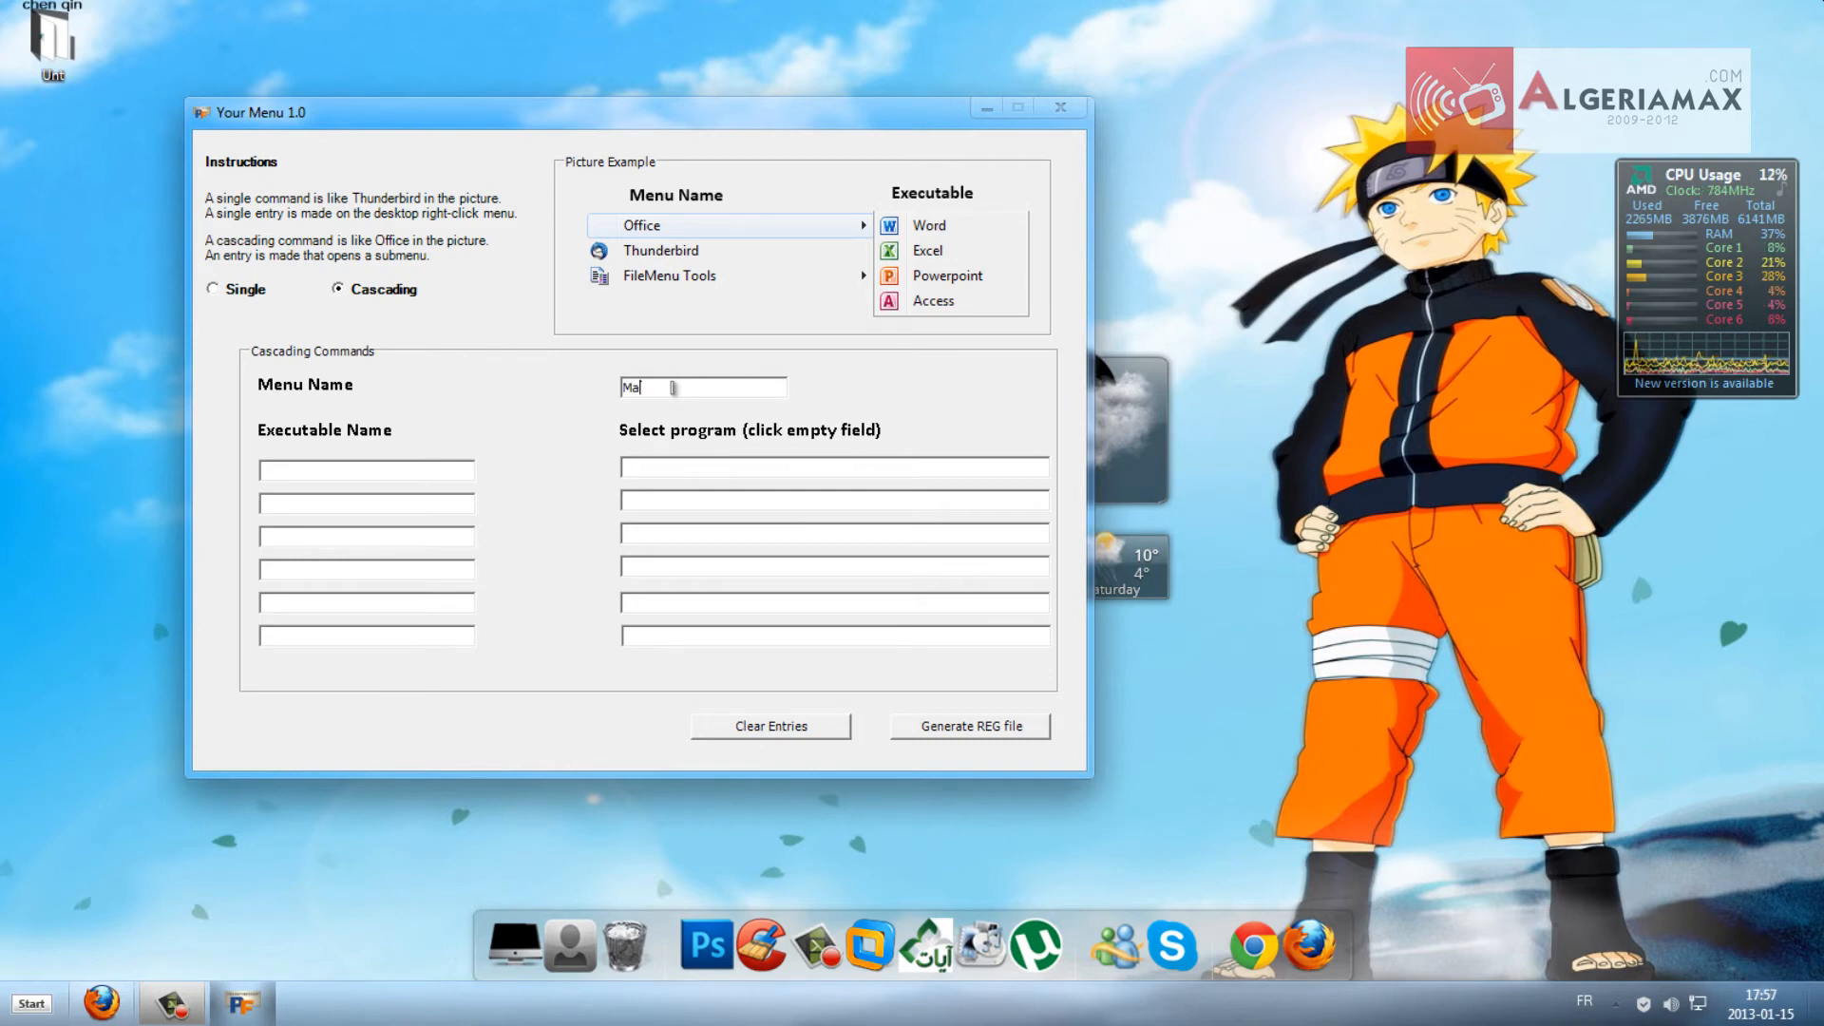
pyautogui.write('wx New')
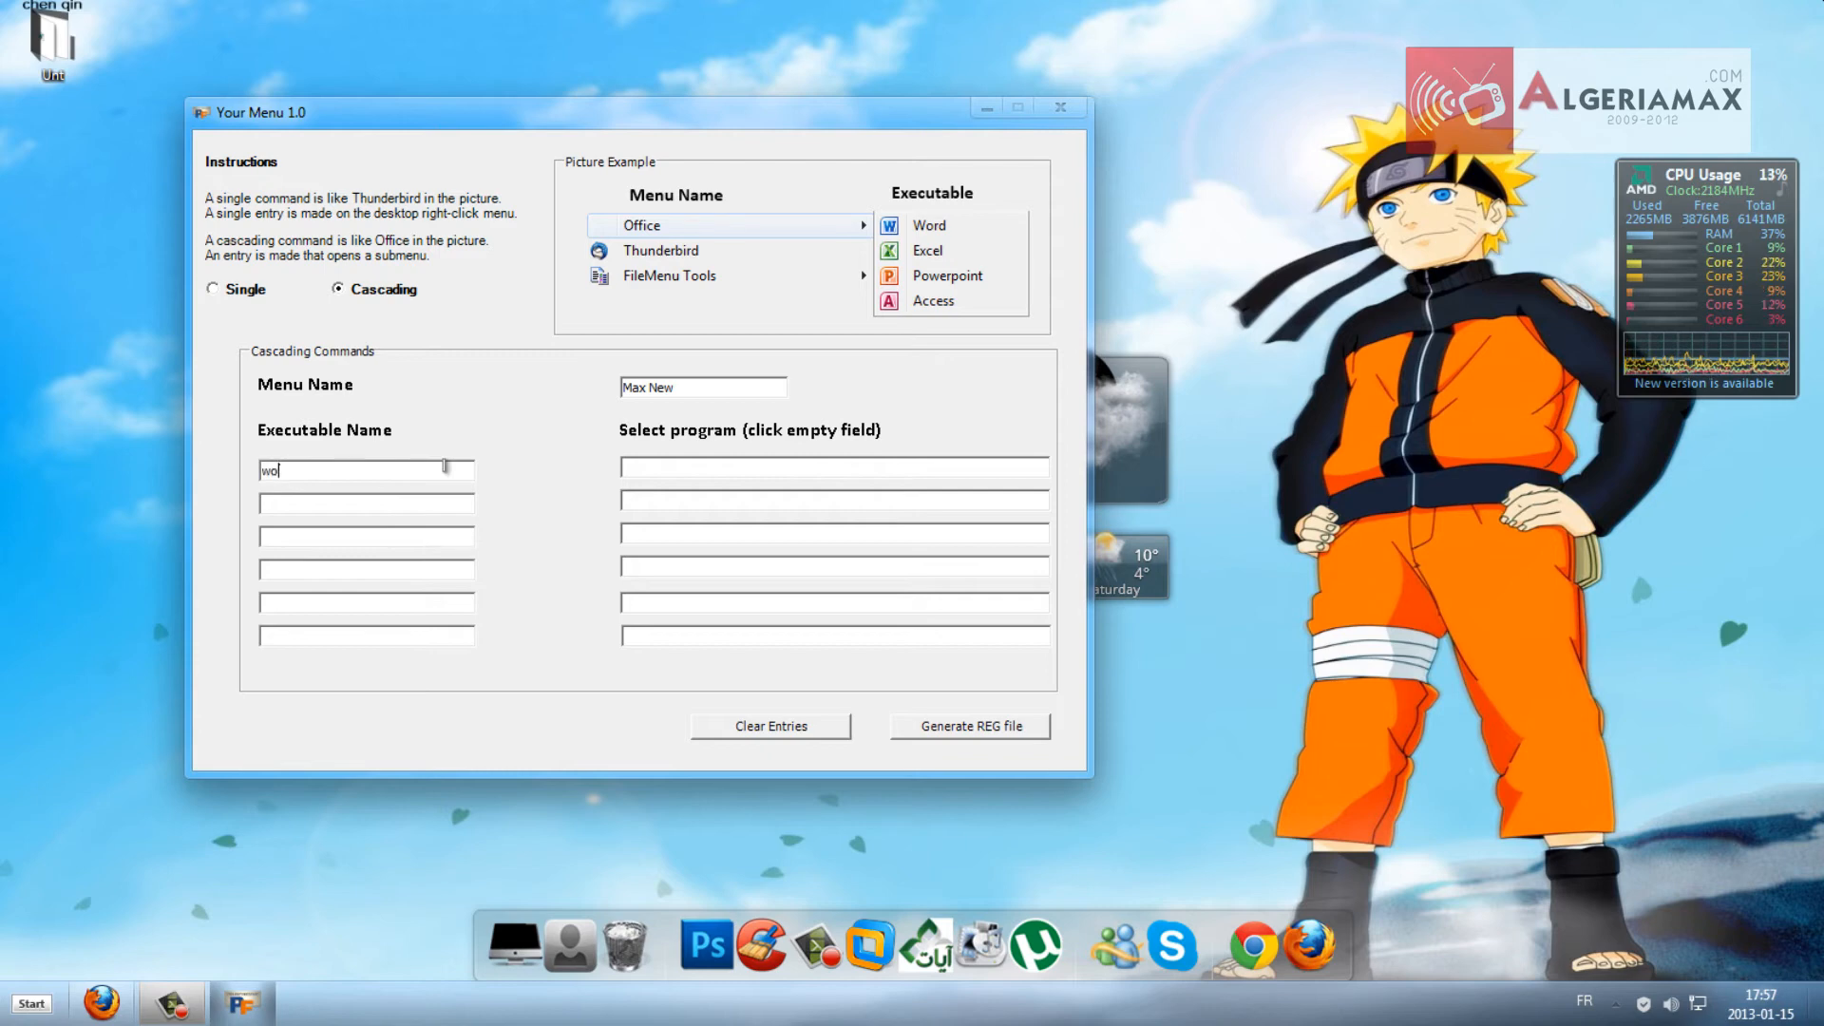
# - Name the first two executables "Word" and "Exel", with the first name capitalized
pyautogui.write('rd')
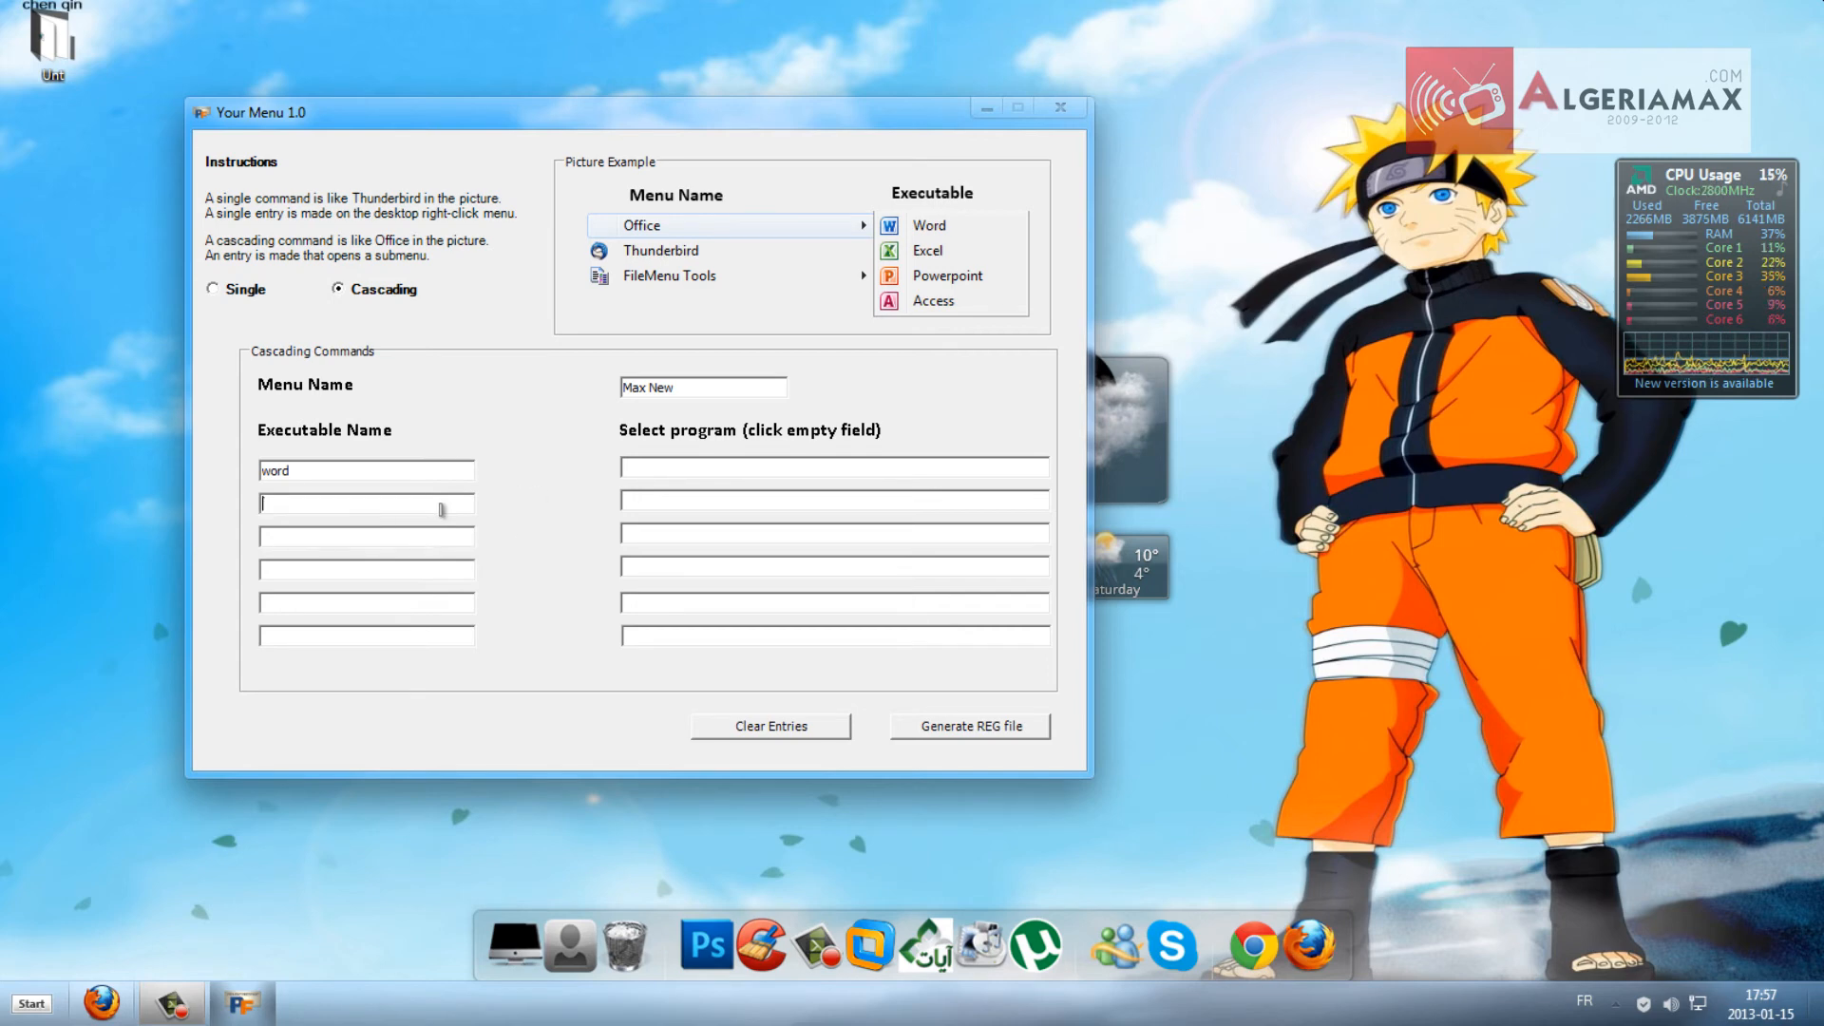
pyautogui.write('Exel')
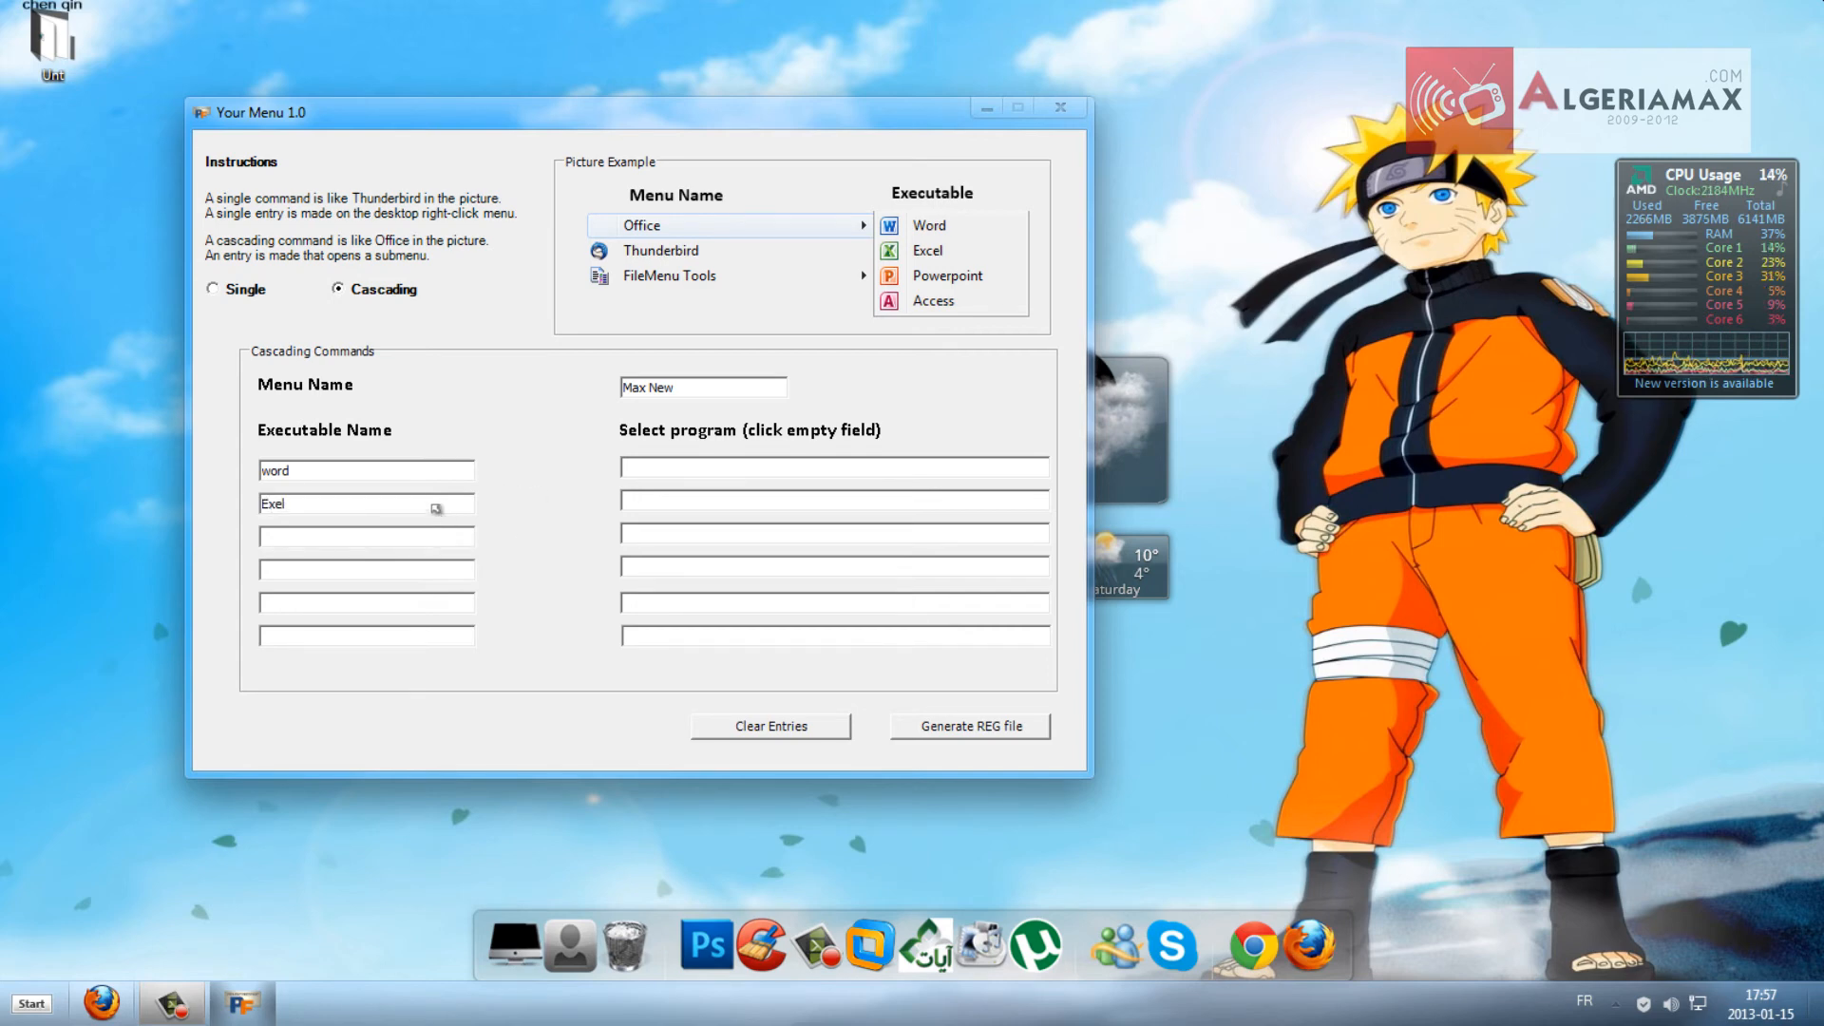
pyautogui.moveTo(271, 471); pyautogui.dragTo(251, 473)
pyautogui.write('W')
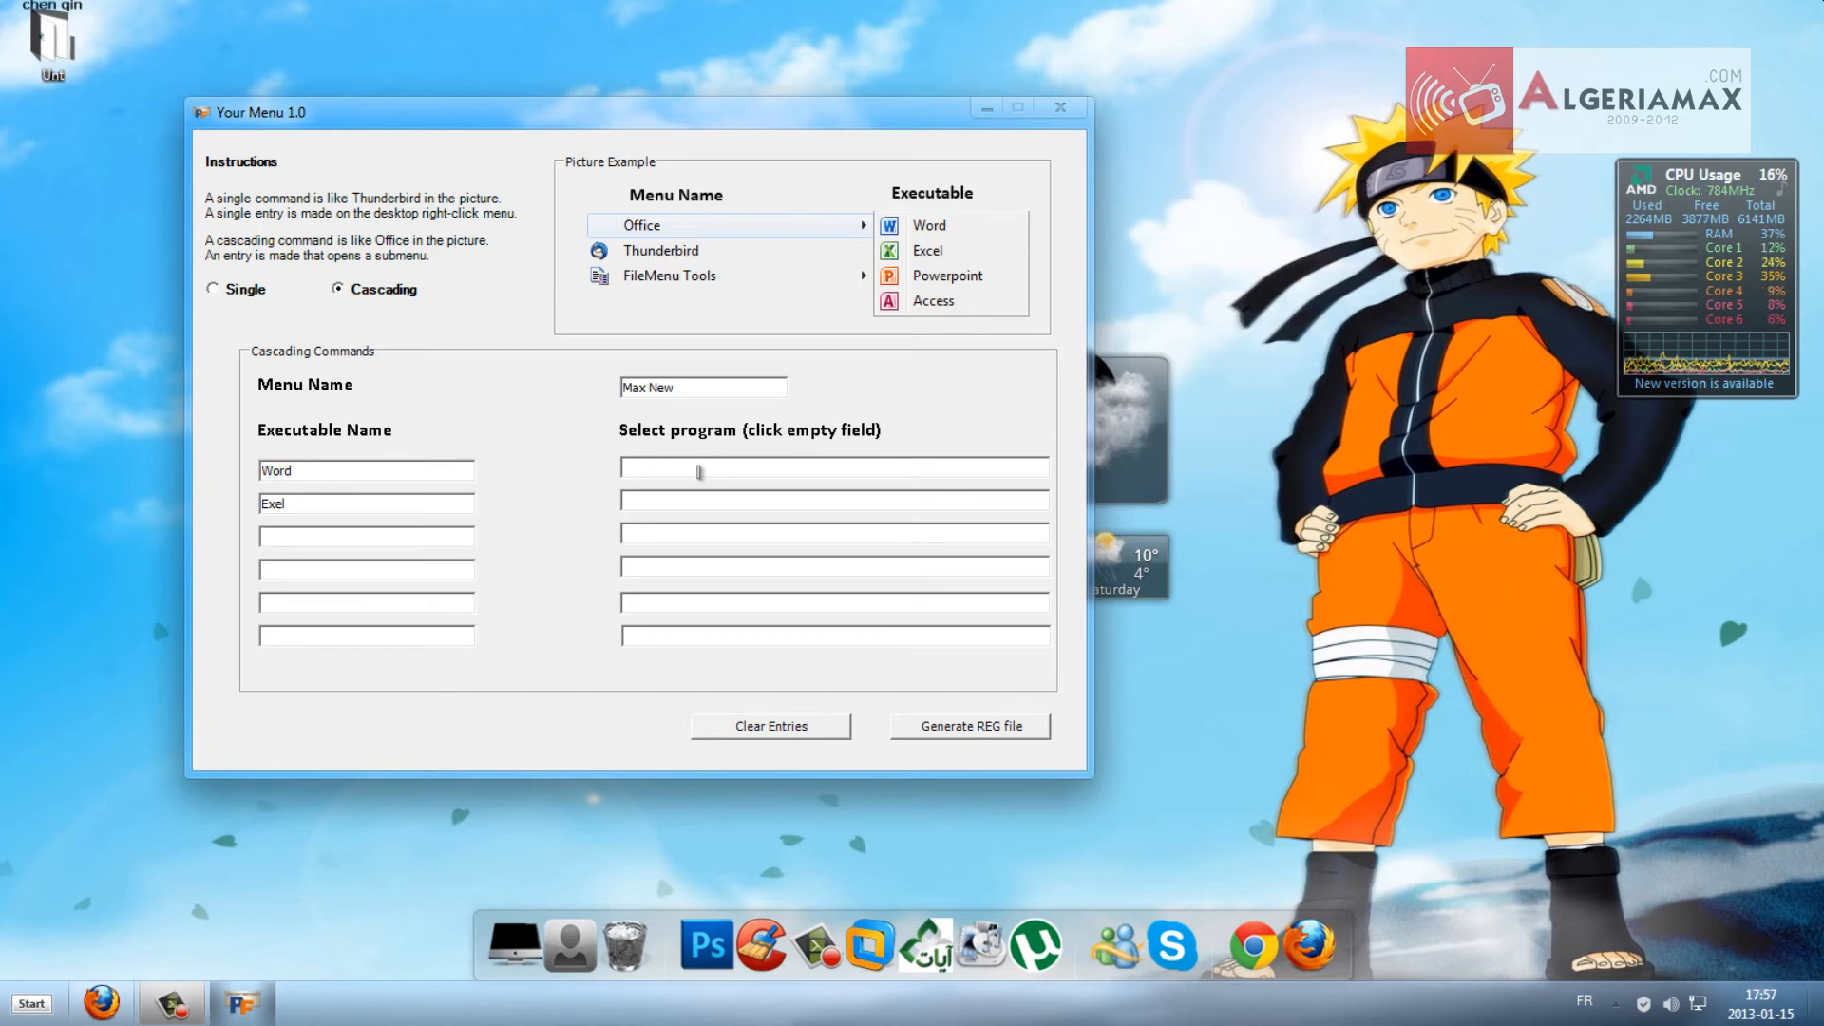
# - Start choosing the program for the Word entry and browse to C:\Program Files (x86)\Microsoft Office\Office14
pyautogui.click(699, 471)
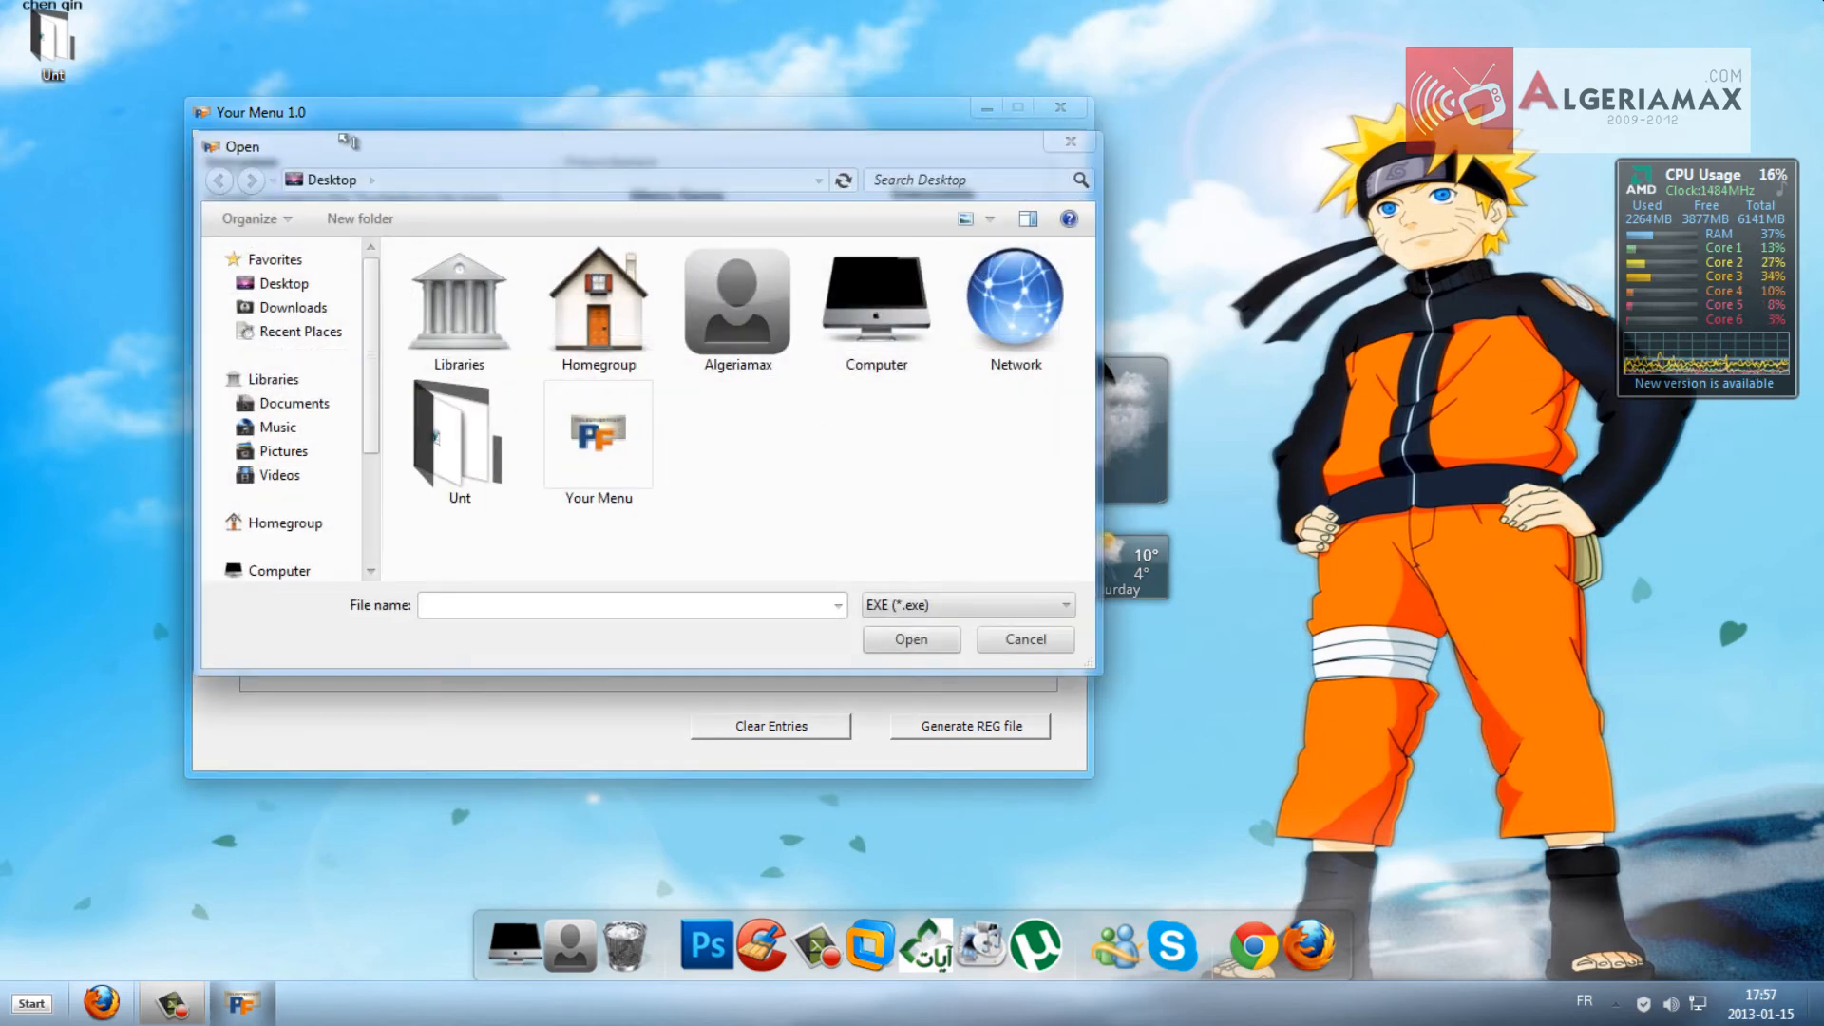
pyautogui.moveTo(347, 142); pyautogui.dragTo(540, 108)
pyautogui.scroll(-2, 569, 335)
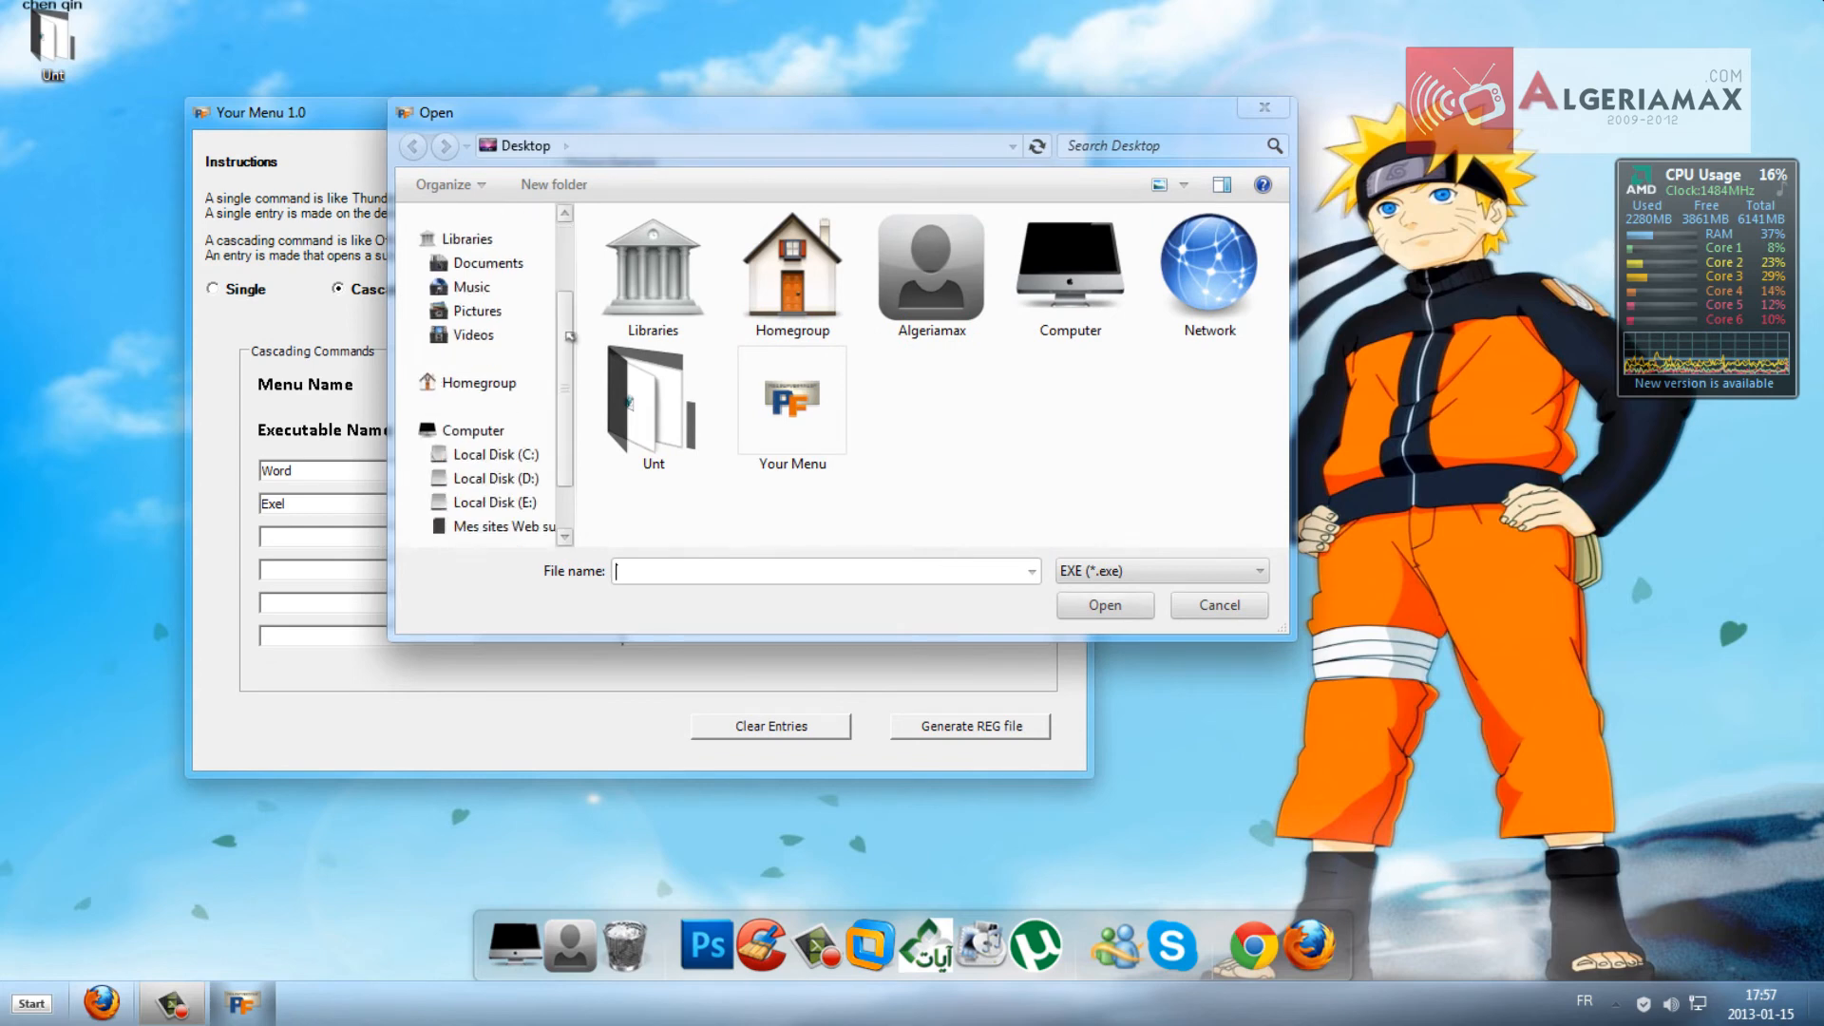
pyautogui.scroll(-1, 569, 336)
pyautogui.click(488, 409)
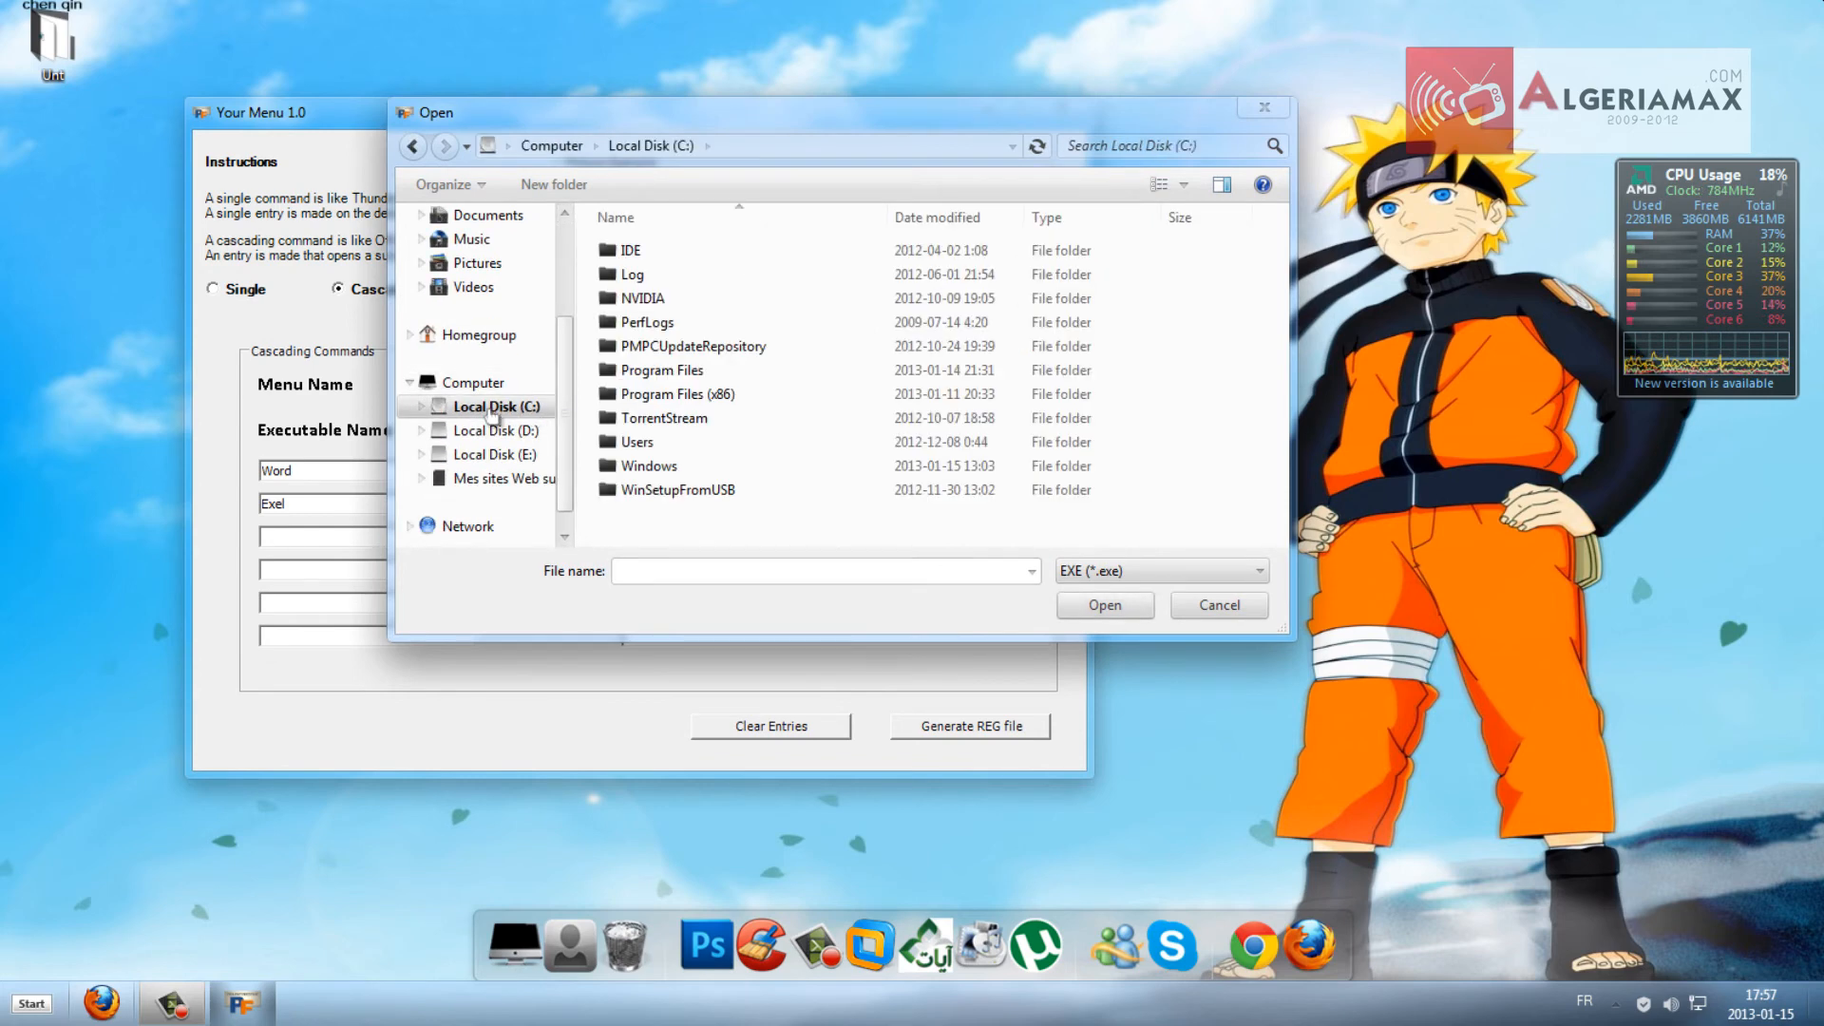
pyautogui.doubleClick(665, 393)
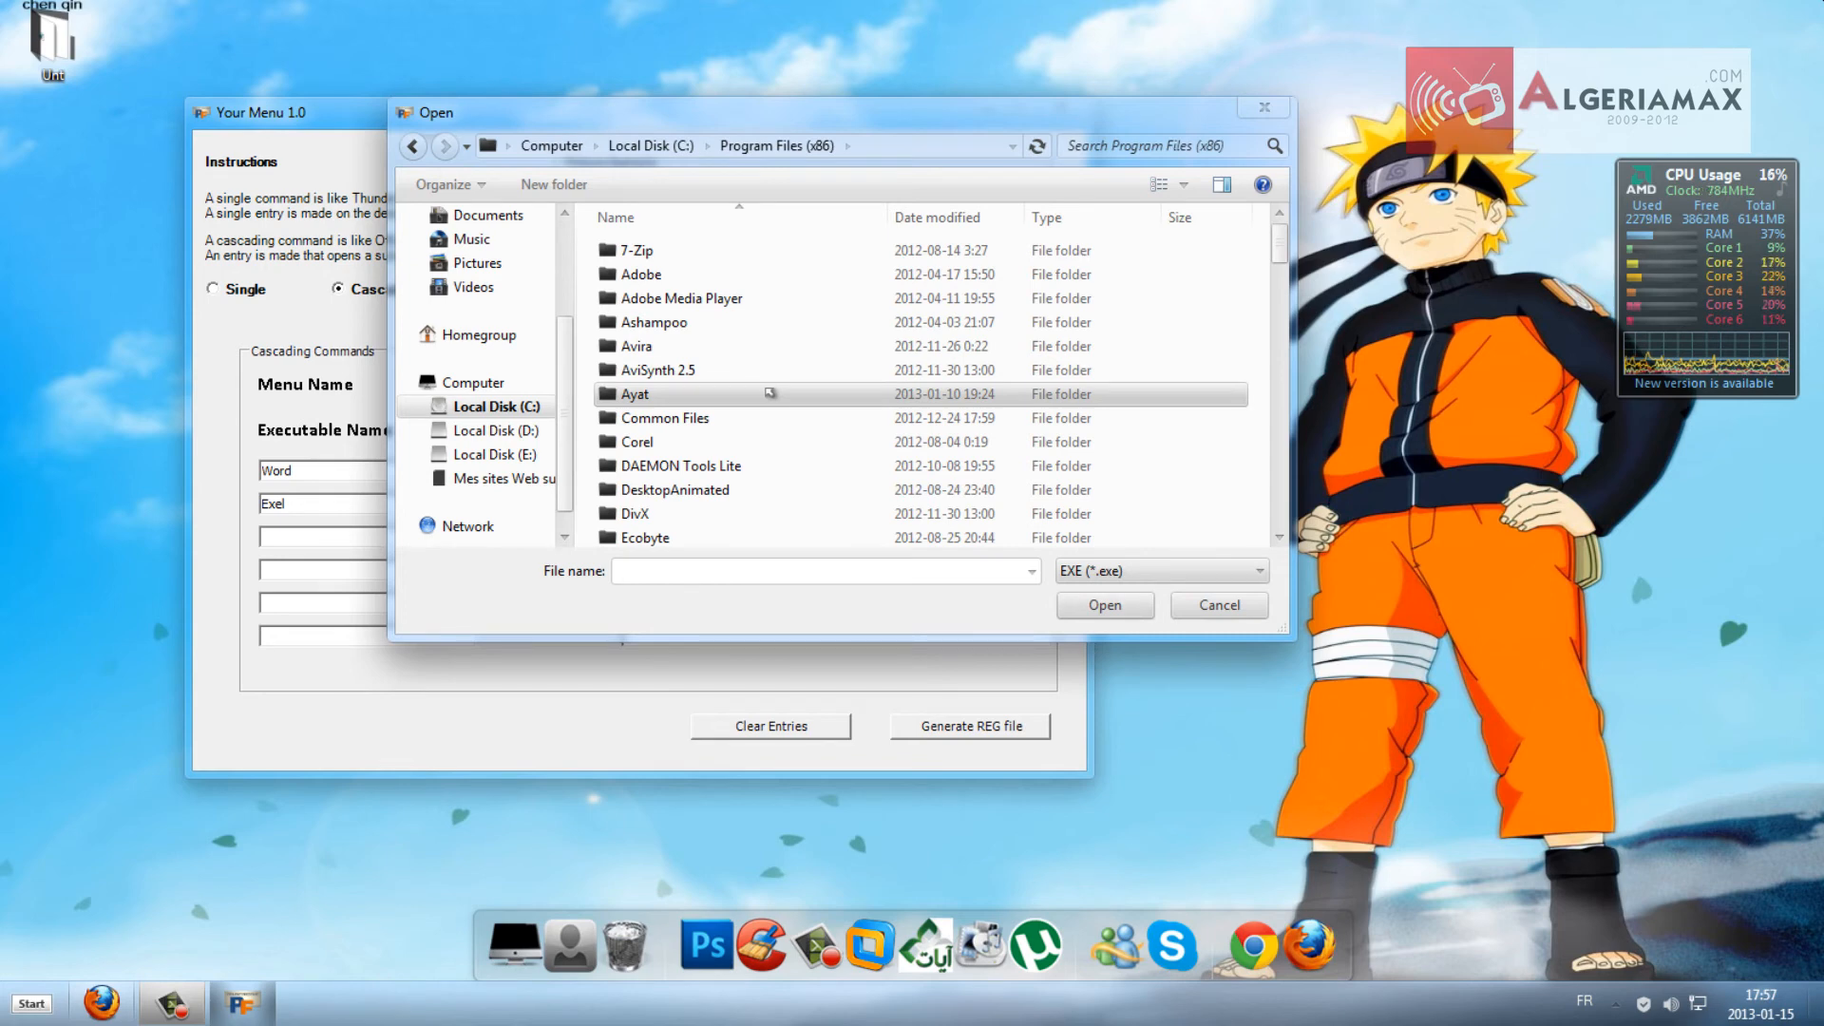
pyautogui.scroll(-10, 769, 392)
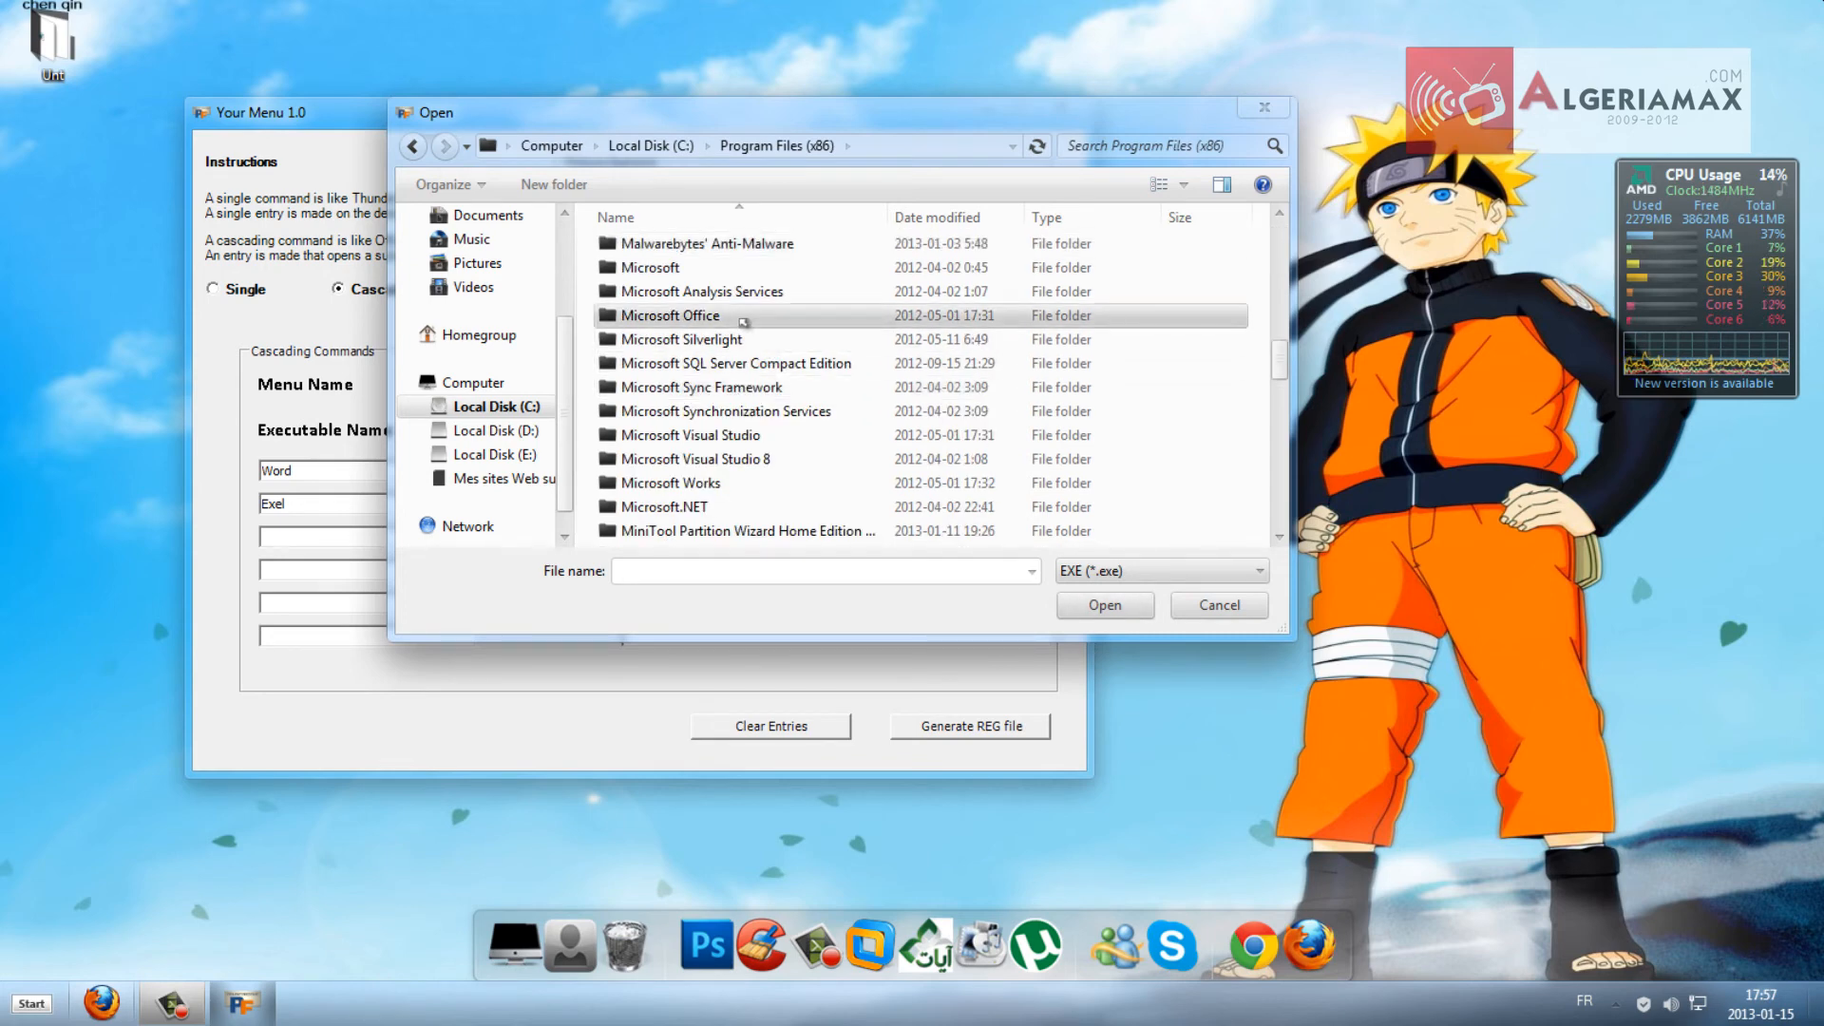
pyautogui.doubleClick(736, 316)
pyautogui.doubleClick(718, 354)
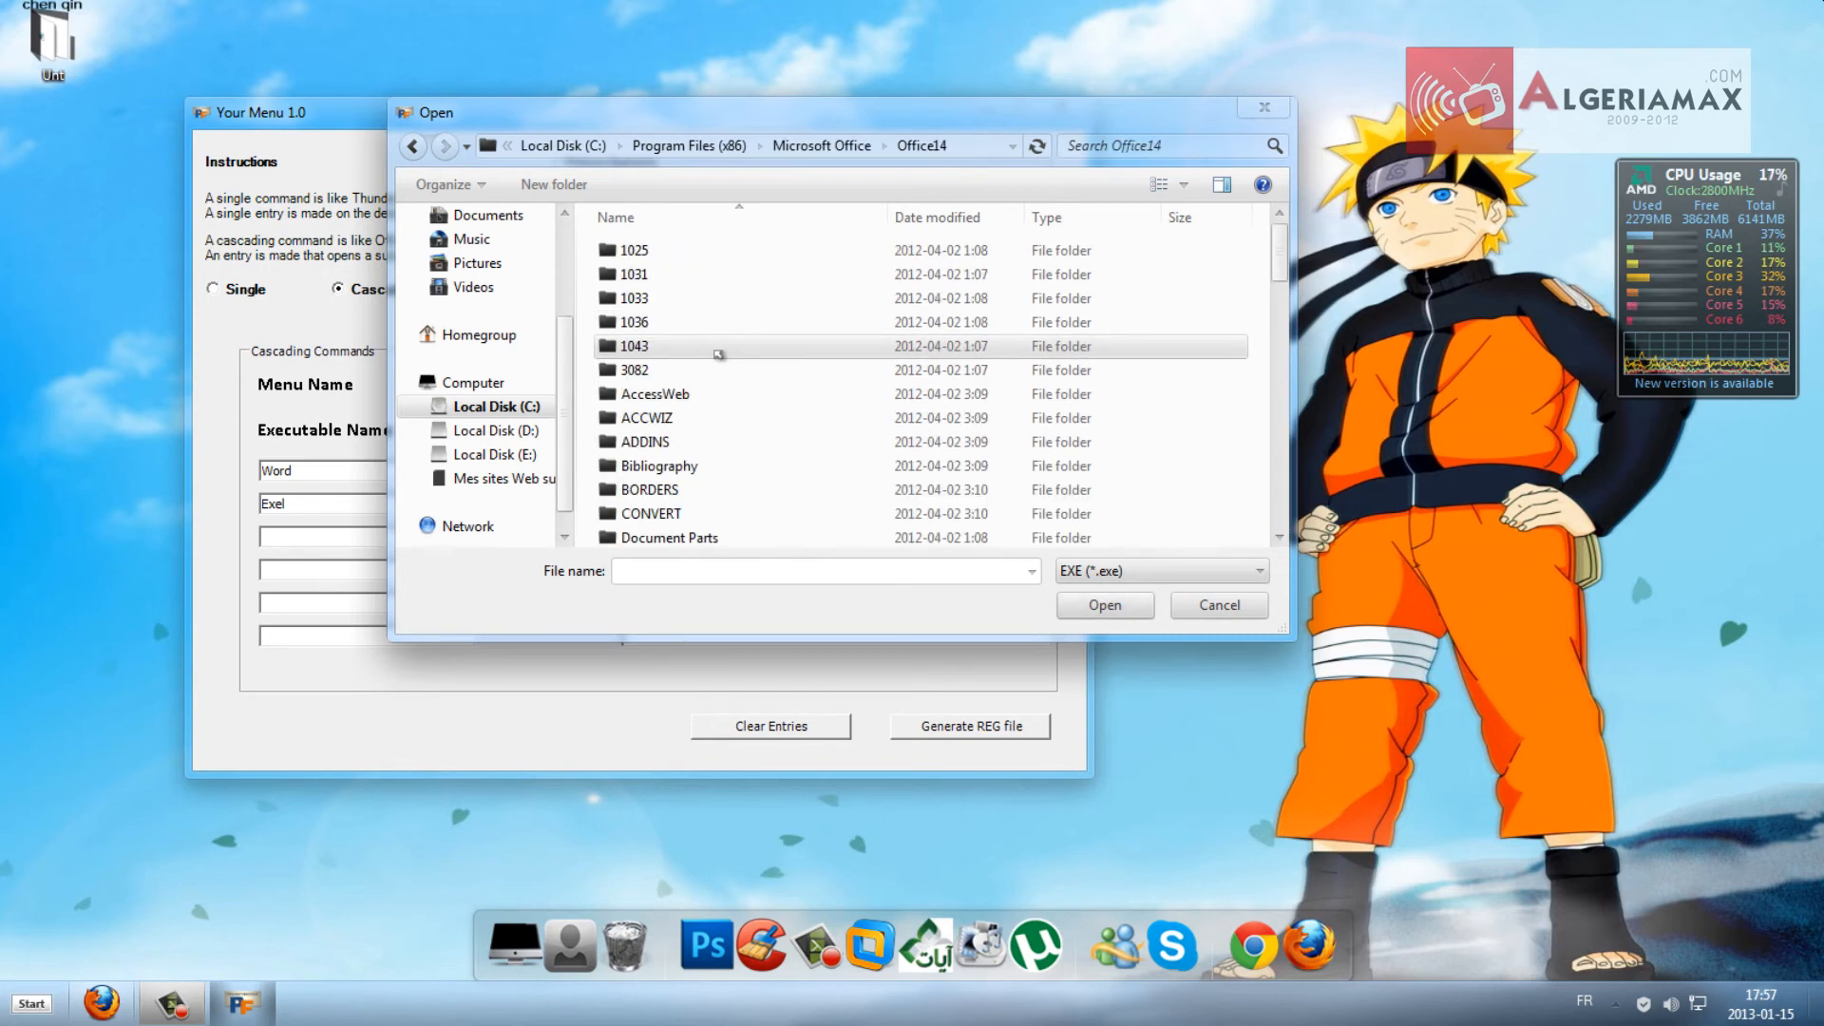
# - Assign the WINWORD application from the Office14 folder to the Word entry
pyautogui.scroll(-9, 807, 364)
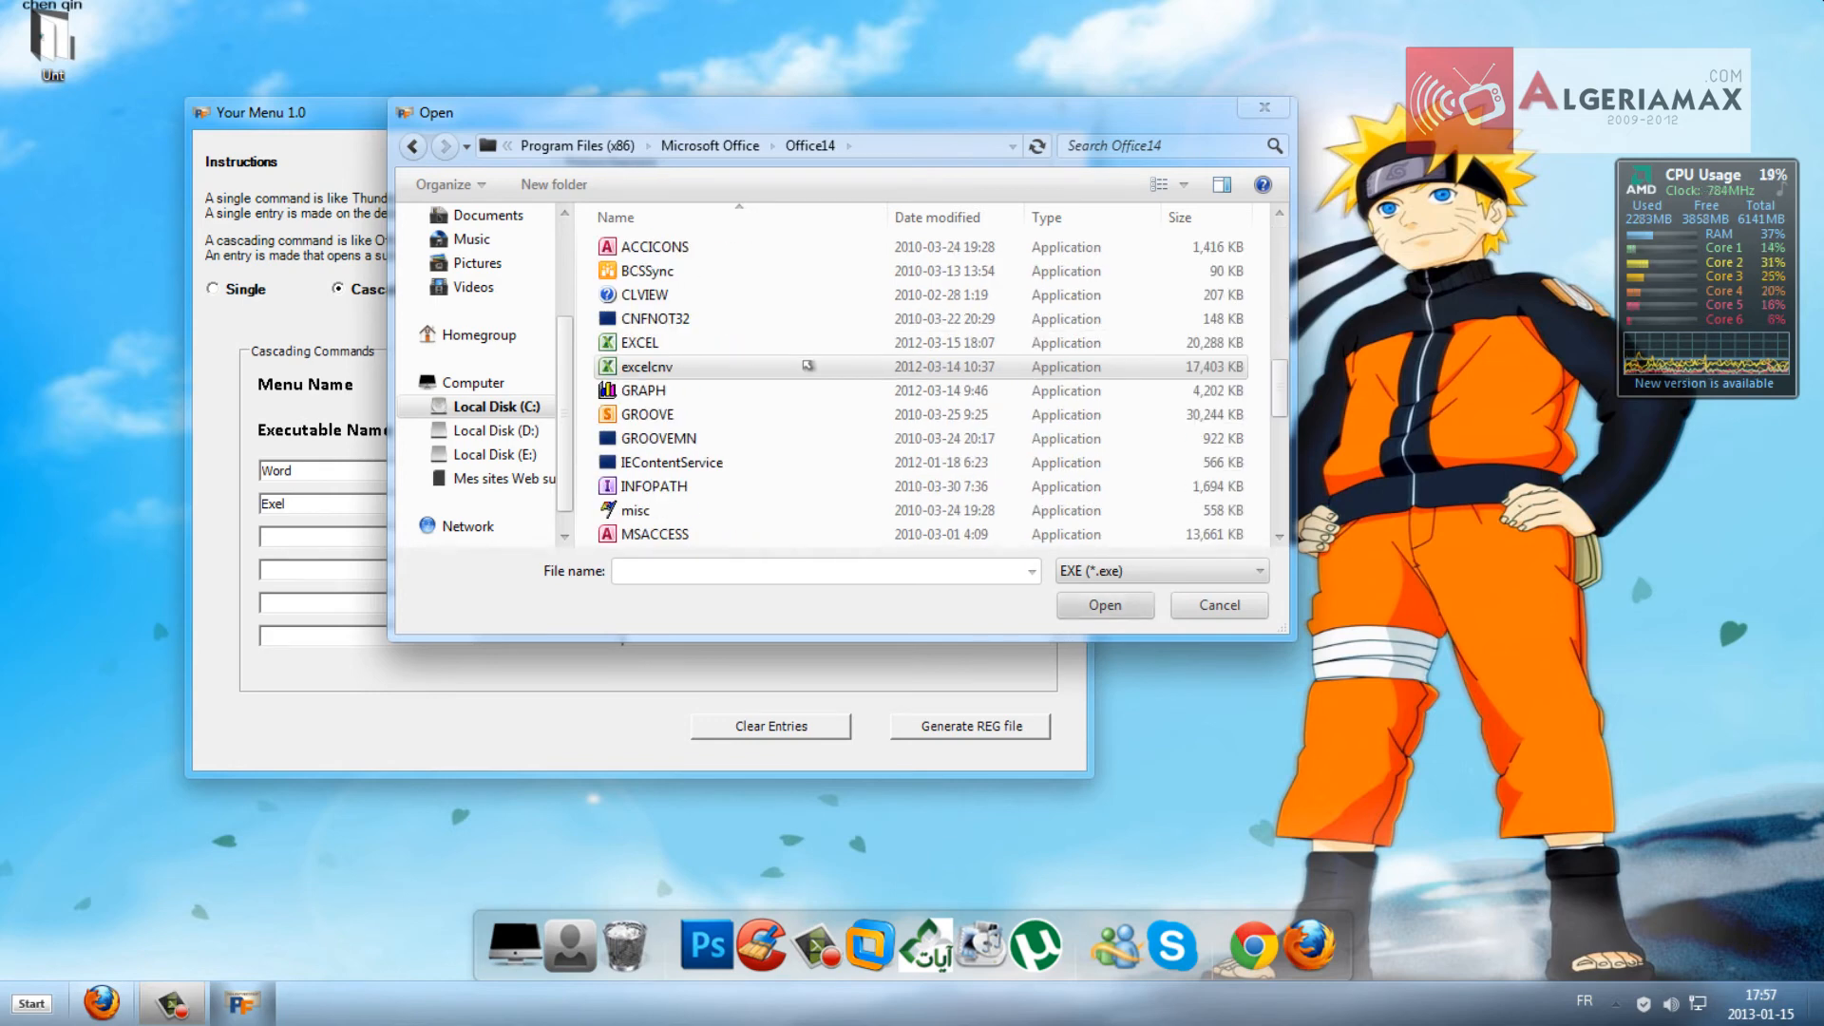
pyautogui.scroll(-7, 807, 366)
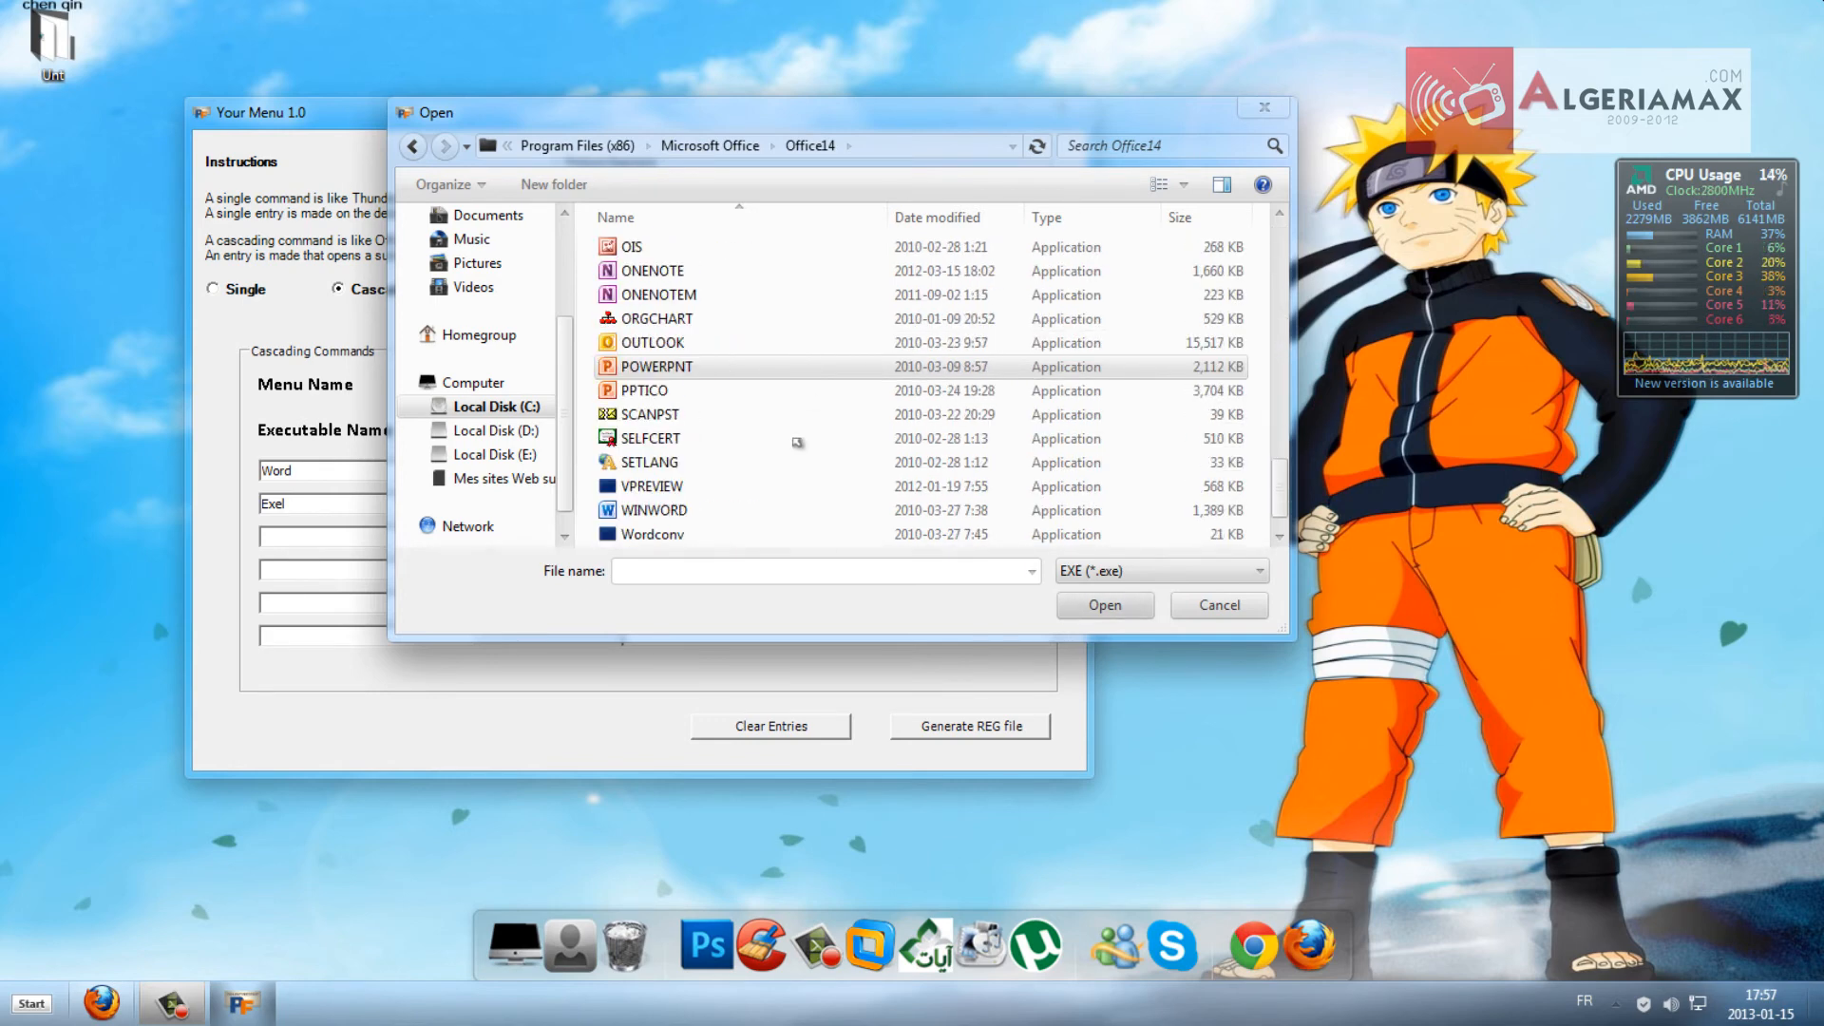
pyautogui.click(671, 511)
pyautogui.click(1092, 608)
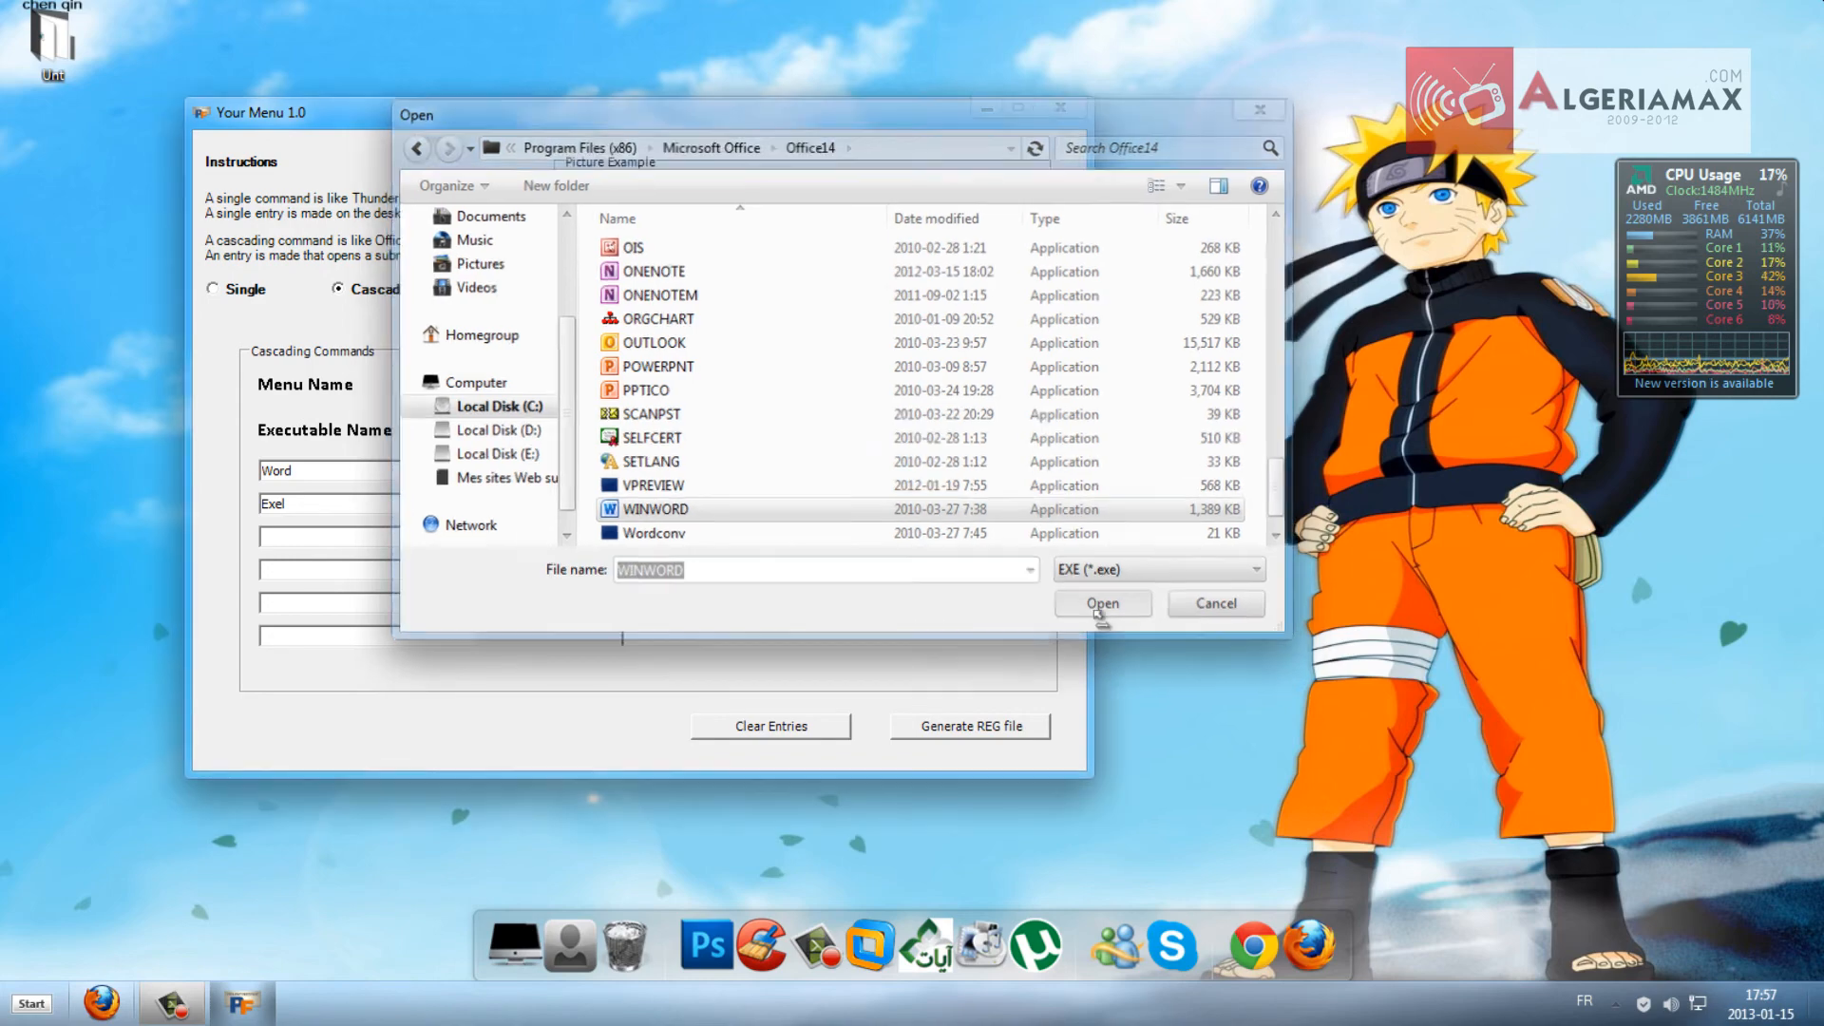
# - Assign the EXCEL application from the Office14 folder to the second entry, Exel
pyautogui.click(781, 500)
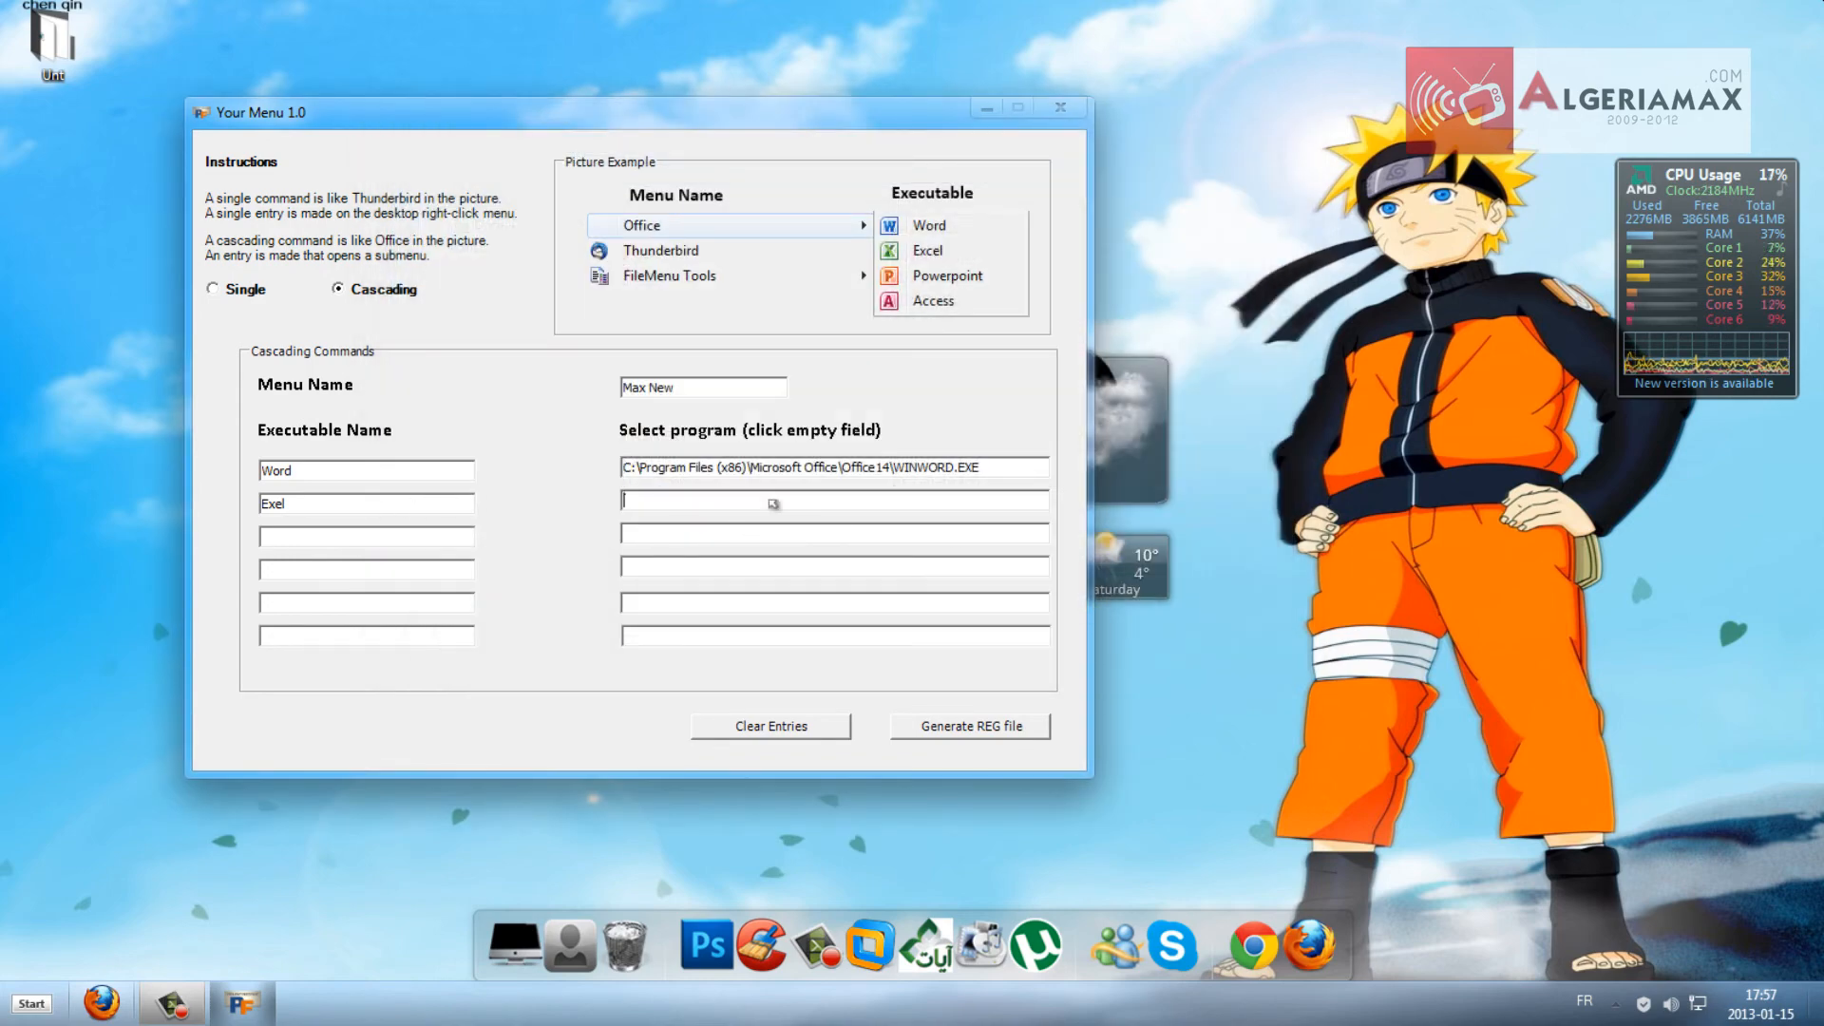
pyautogui.moveTo(1280, 266); pyautogui.dragTo(1281, 394)
pyautogui.click(646, 389)
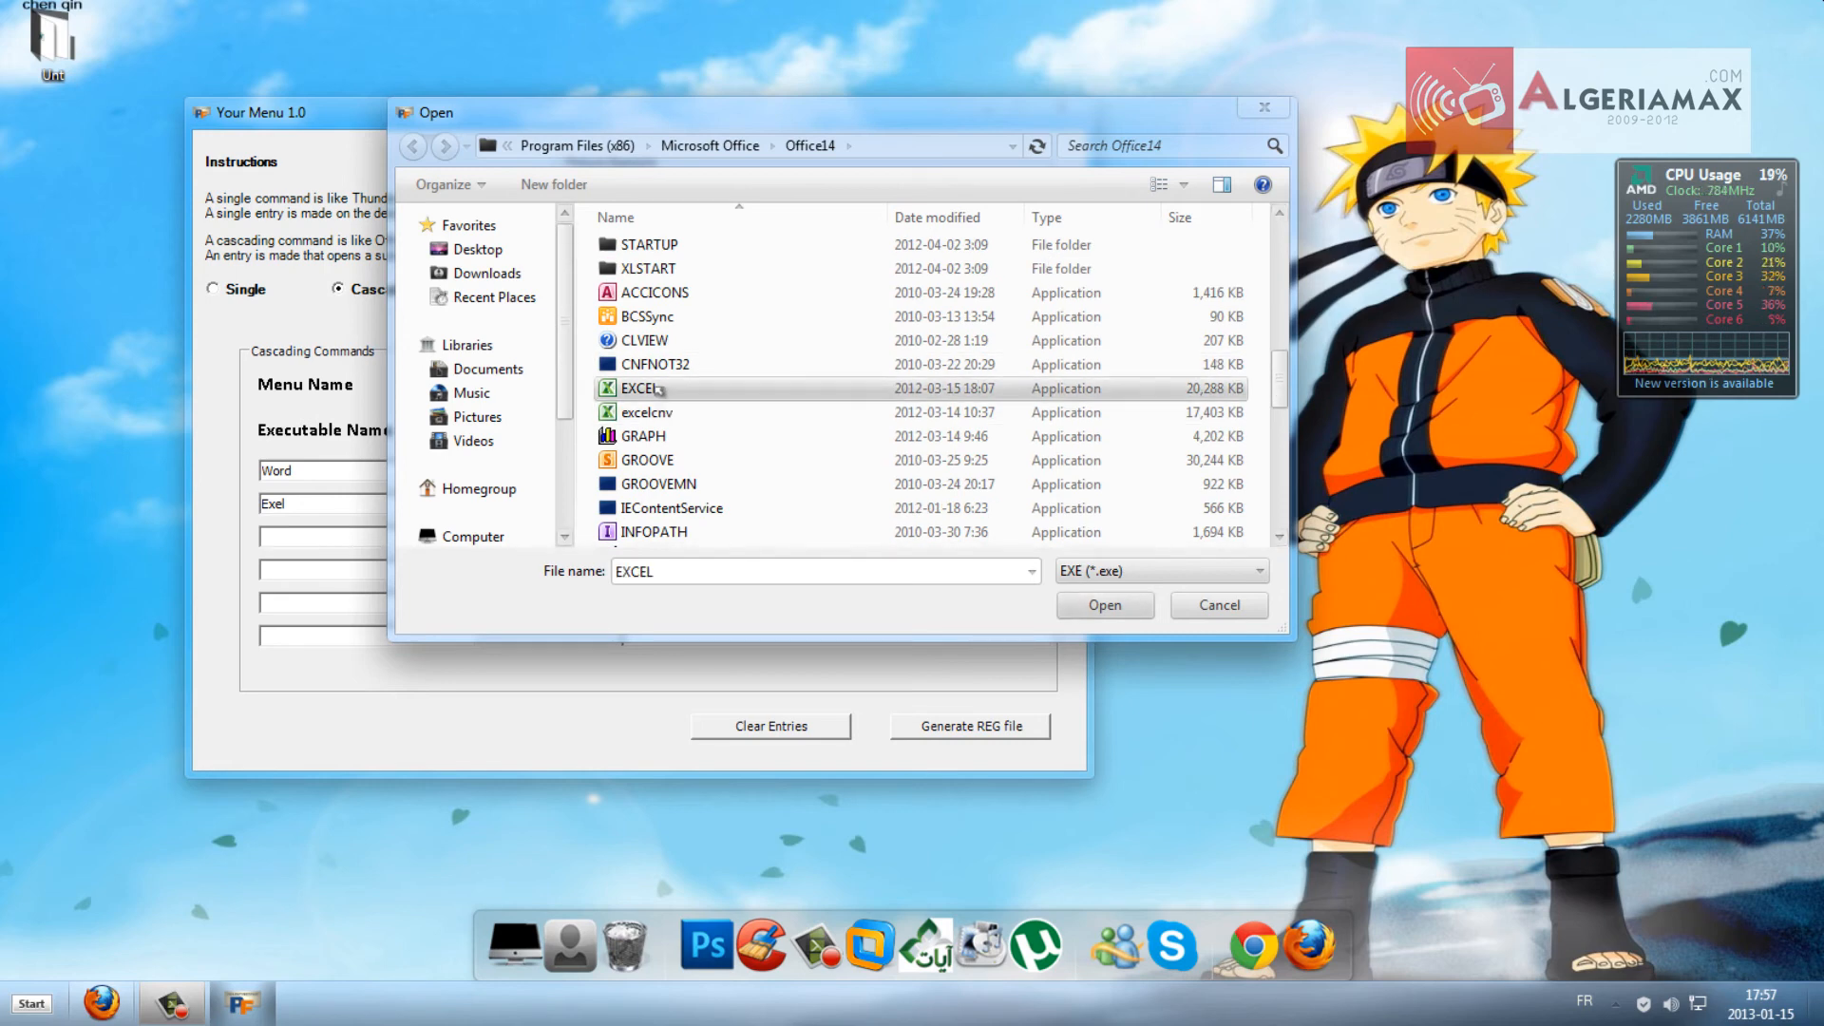
pyautogui.click(1097, 613)
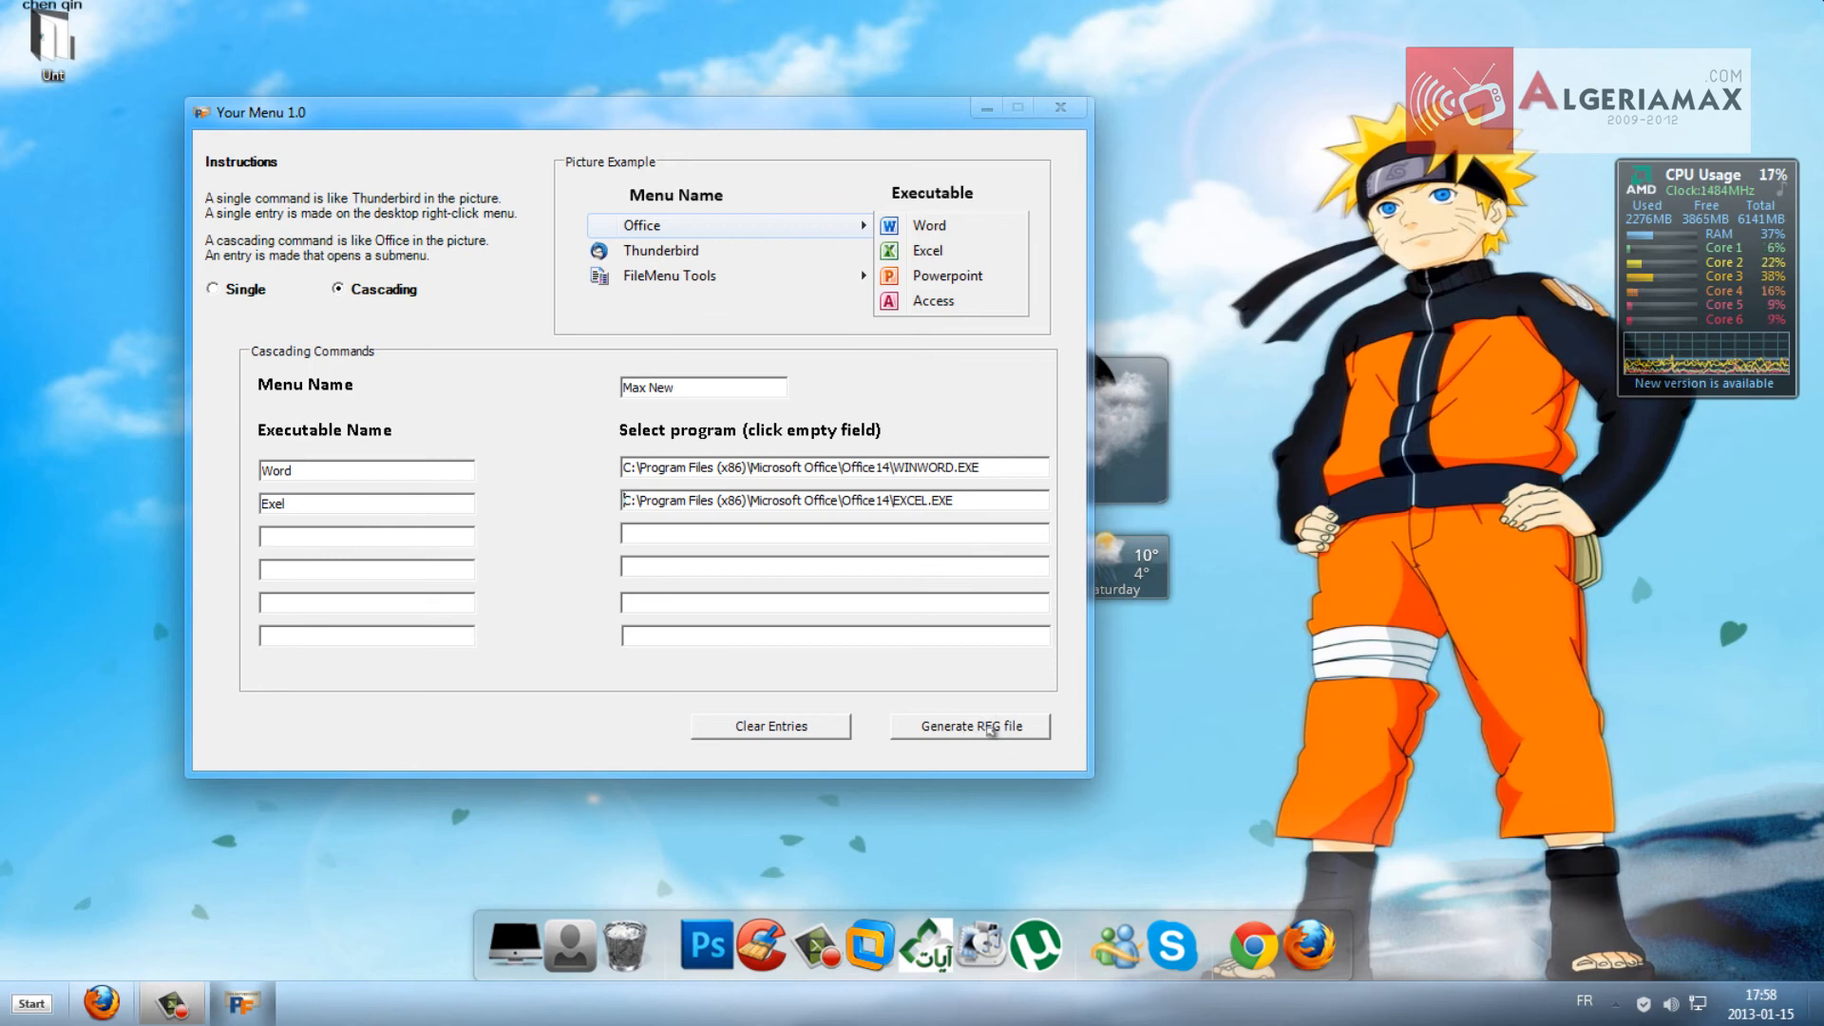
# - Generate the REG file as "Max New" on the Desktop, then close Your Menu
pyautogui.click(990, 728)
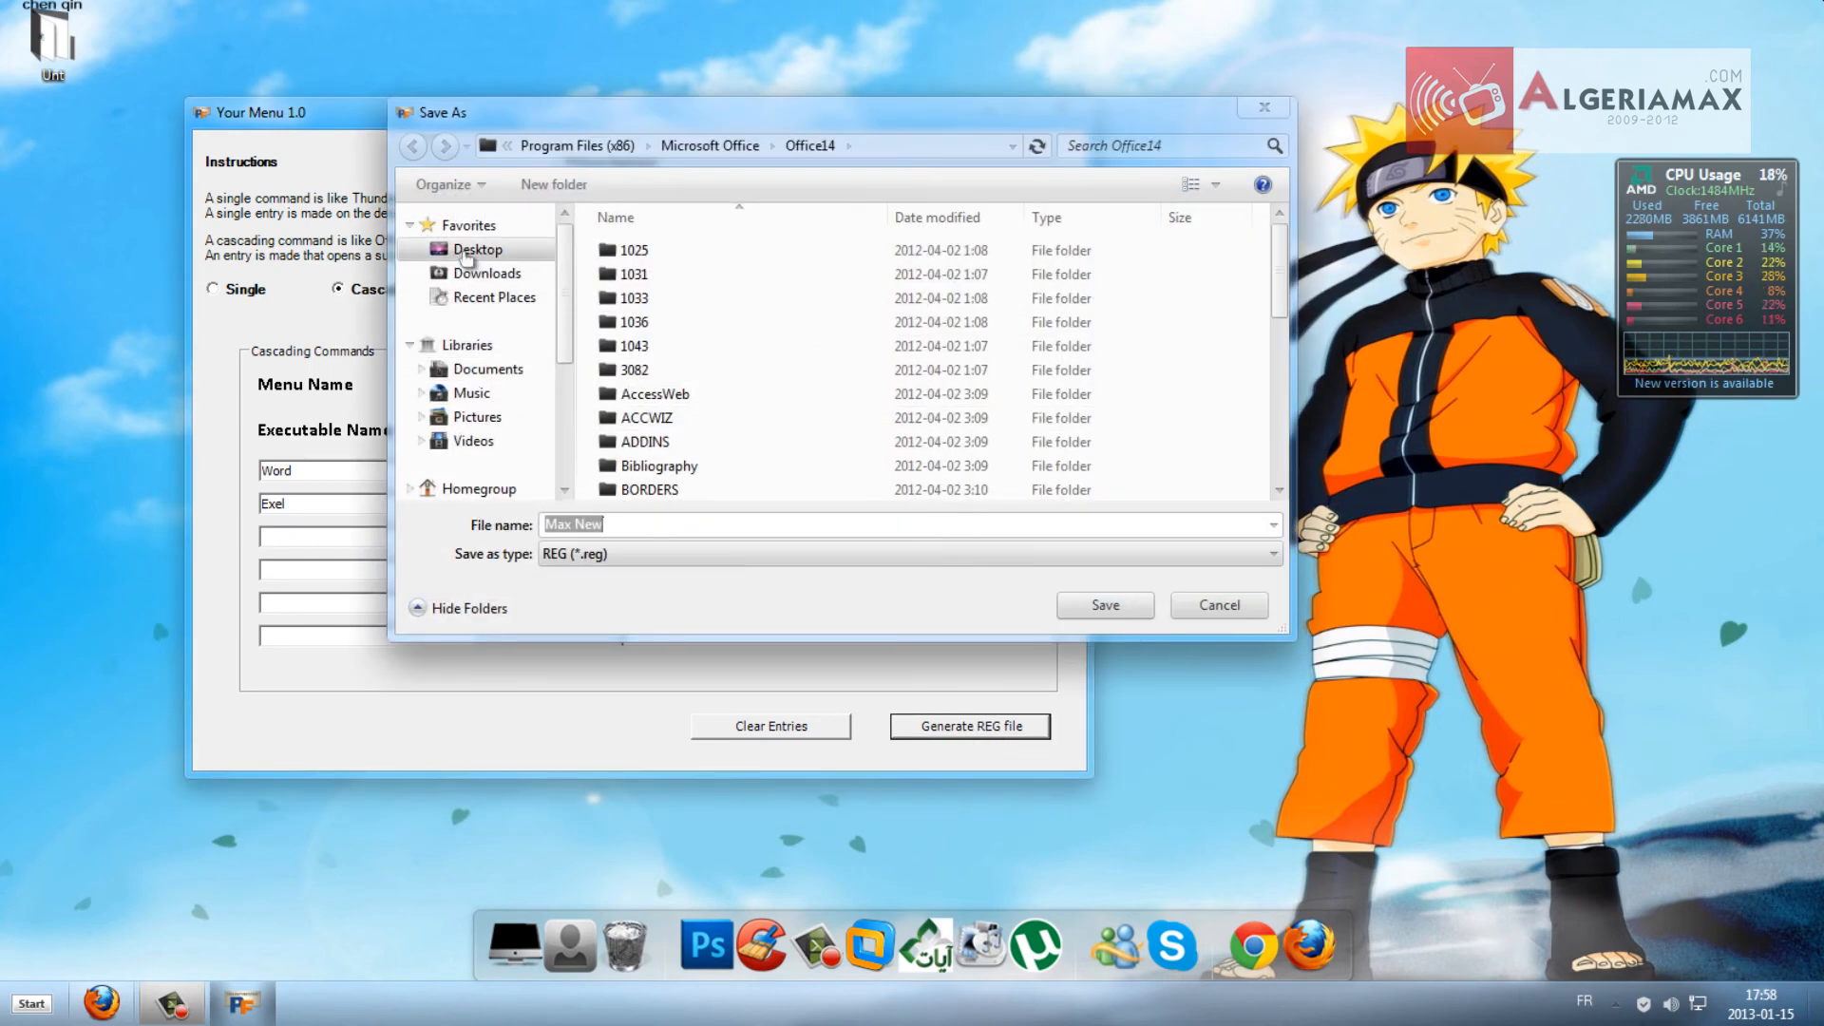
pyautogui.click(465, 252)
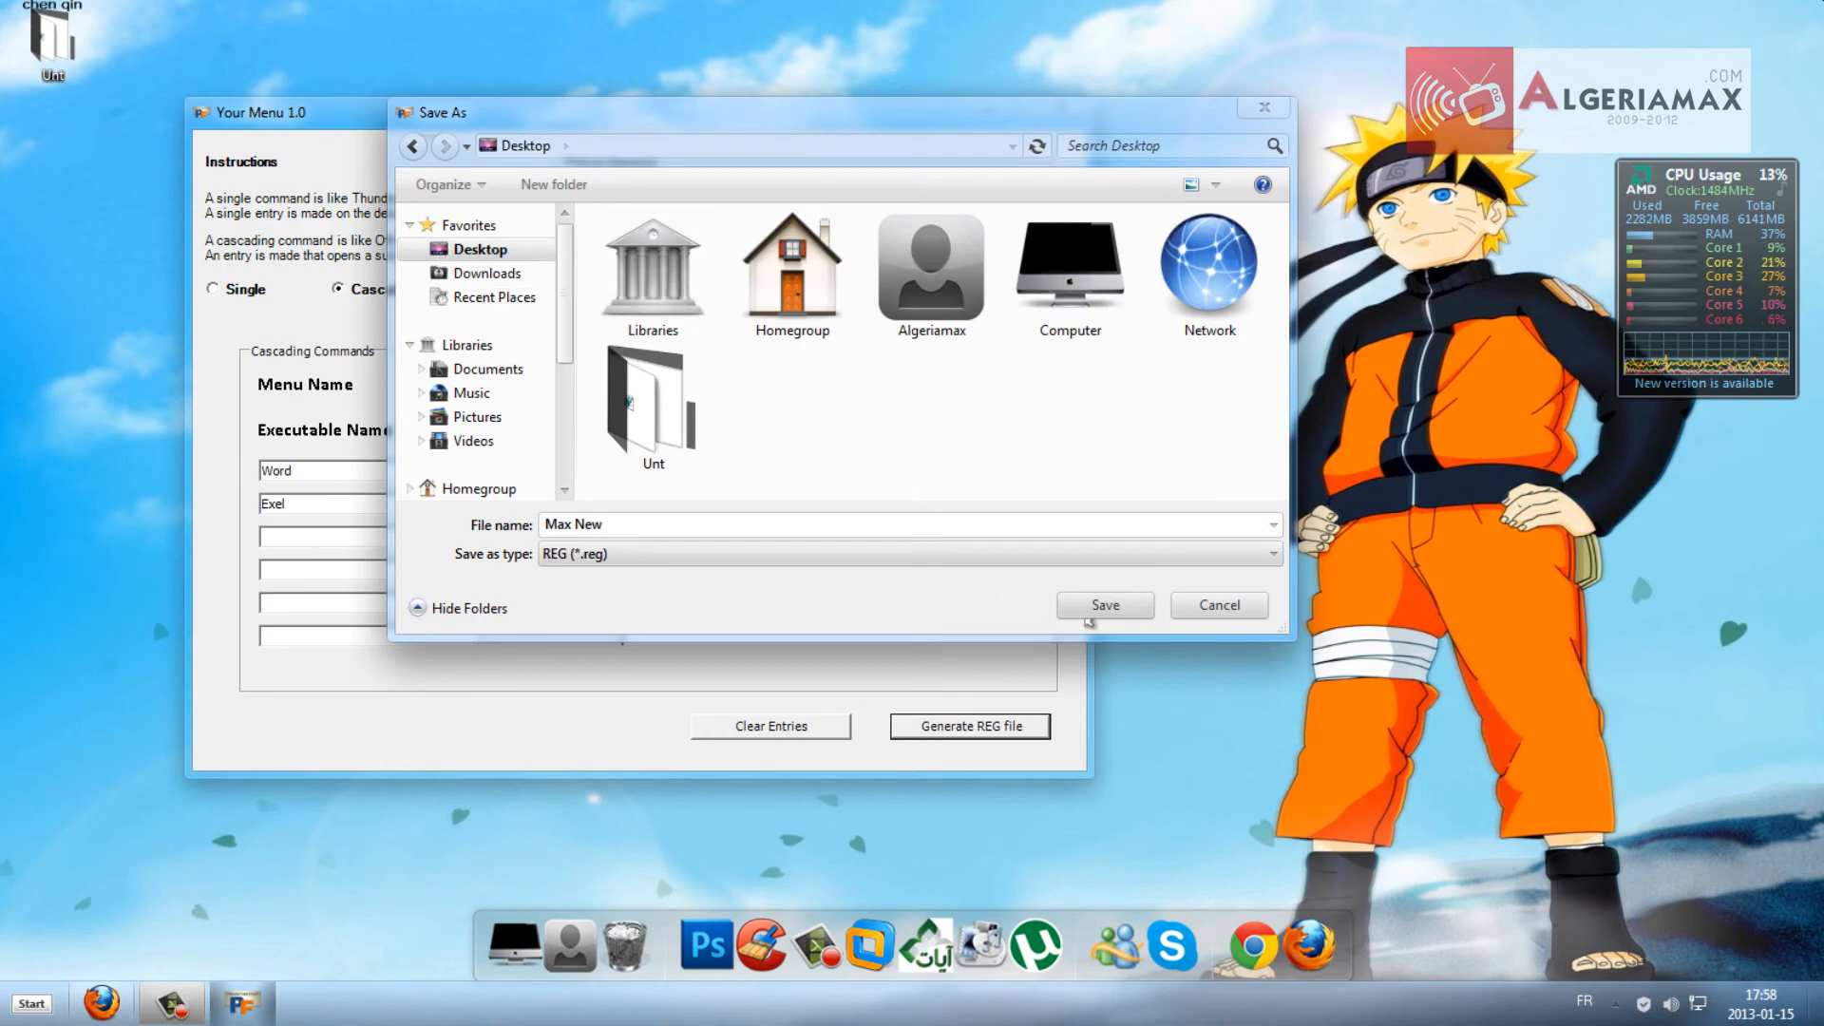
pyautogui.click(1102, 607)
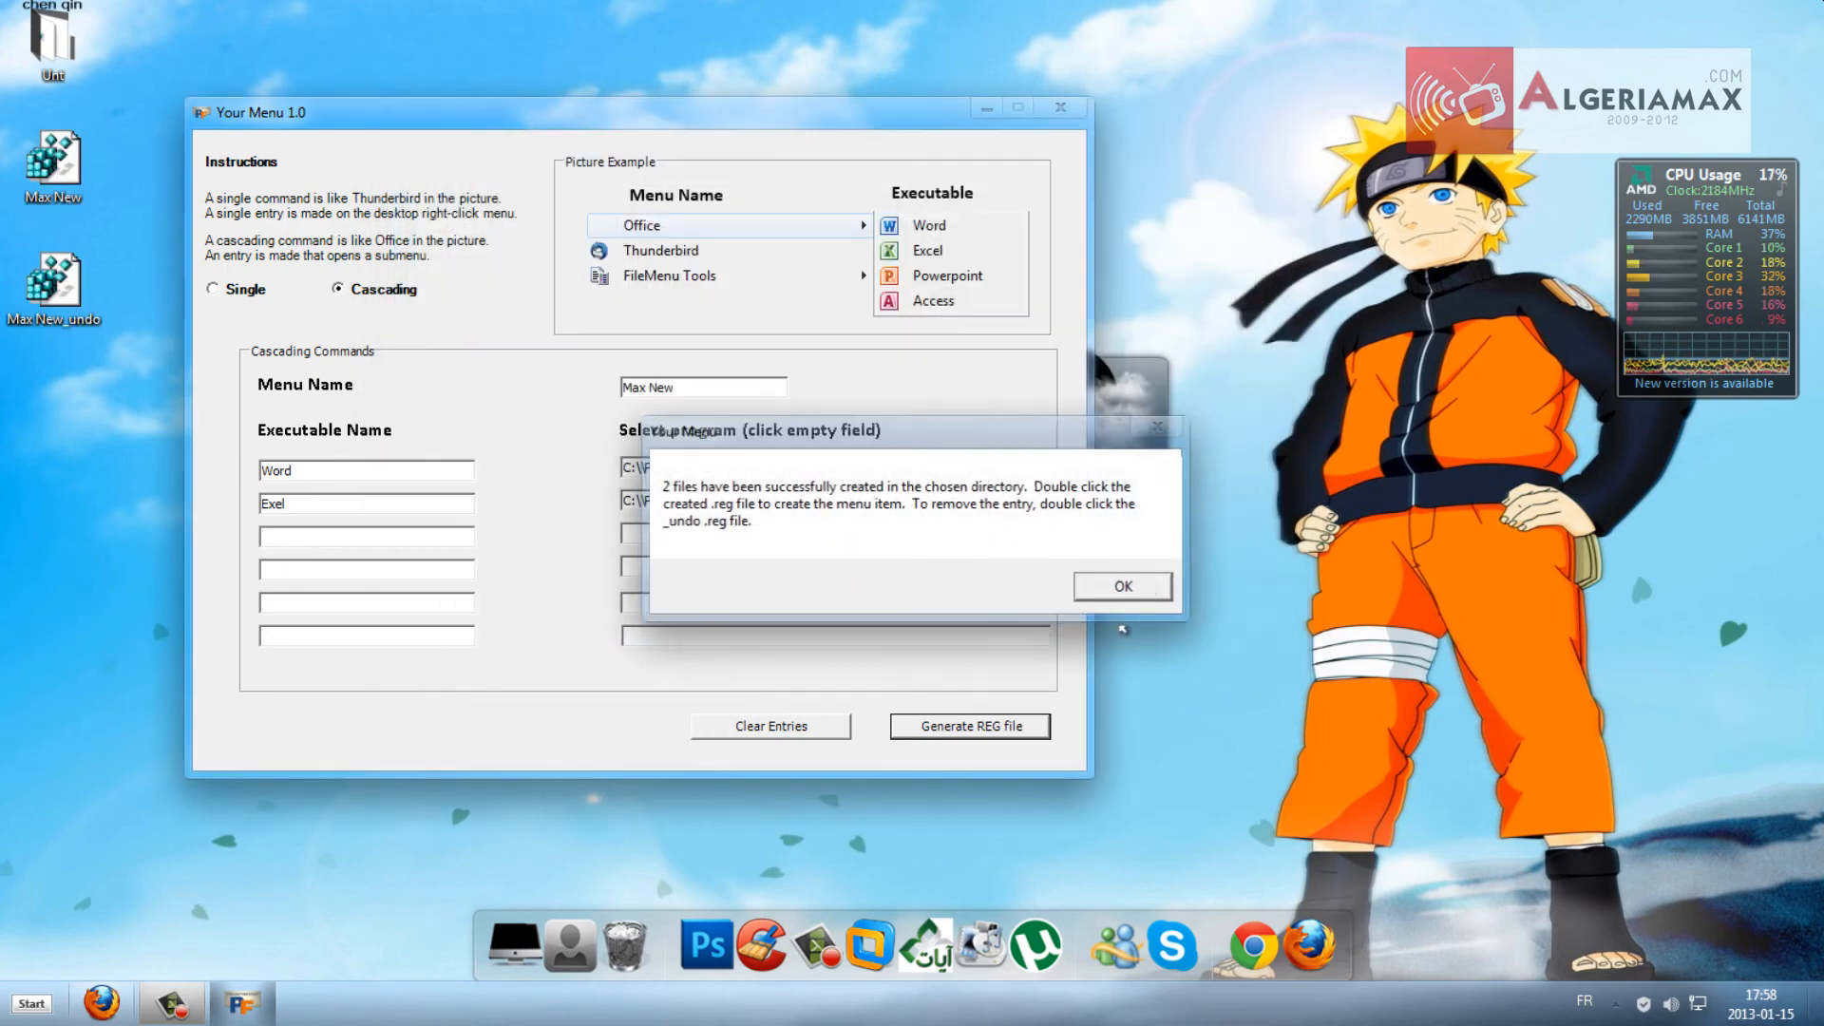
pyautogui.click(1152, 596)
pyautogui.click(1061, 107)
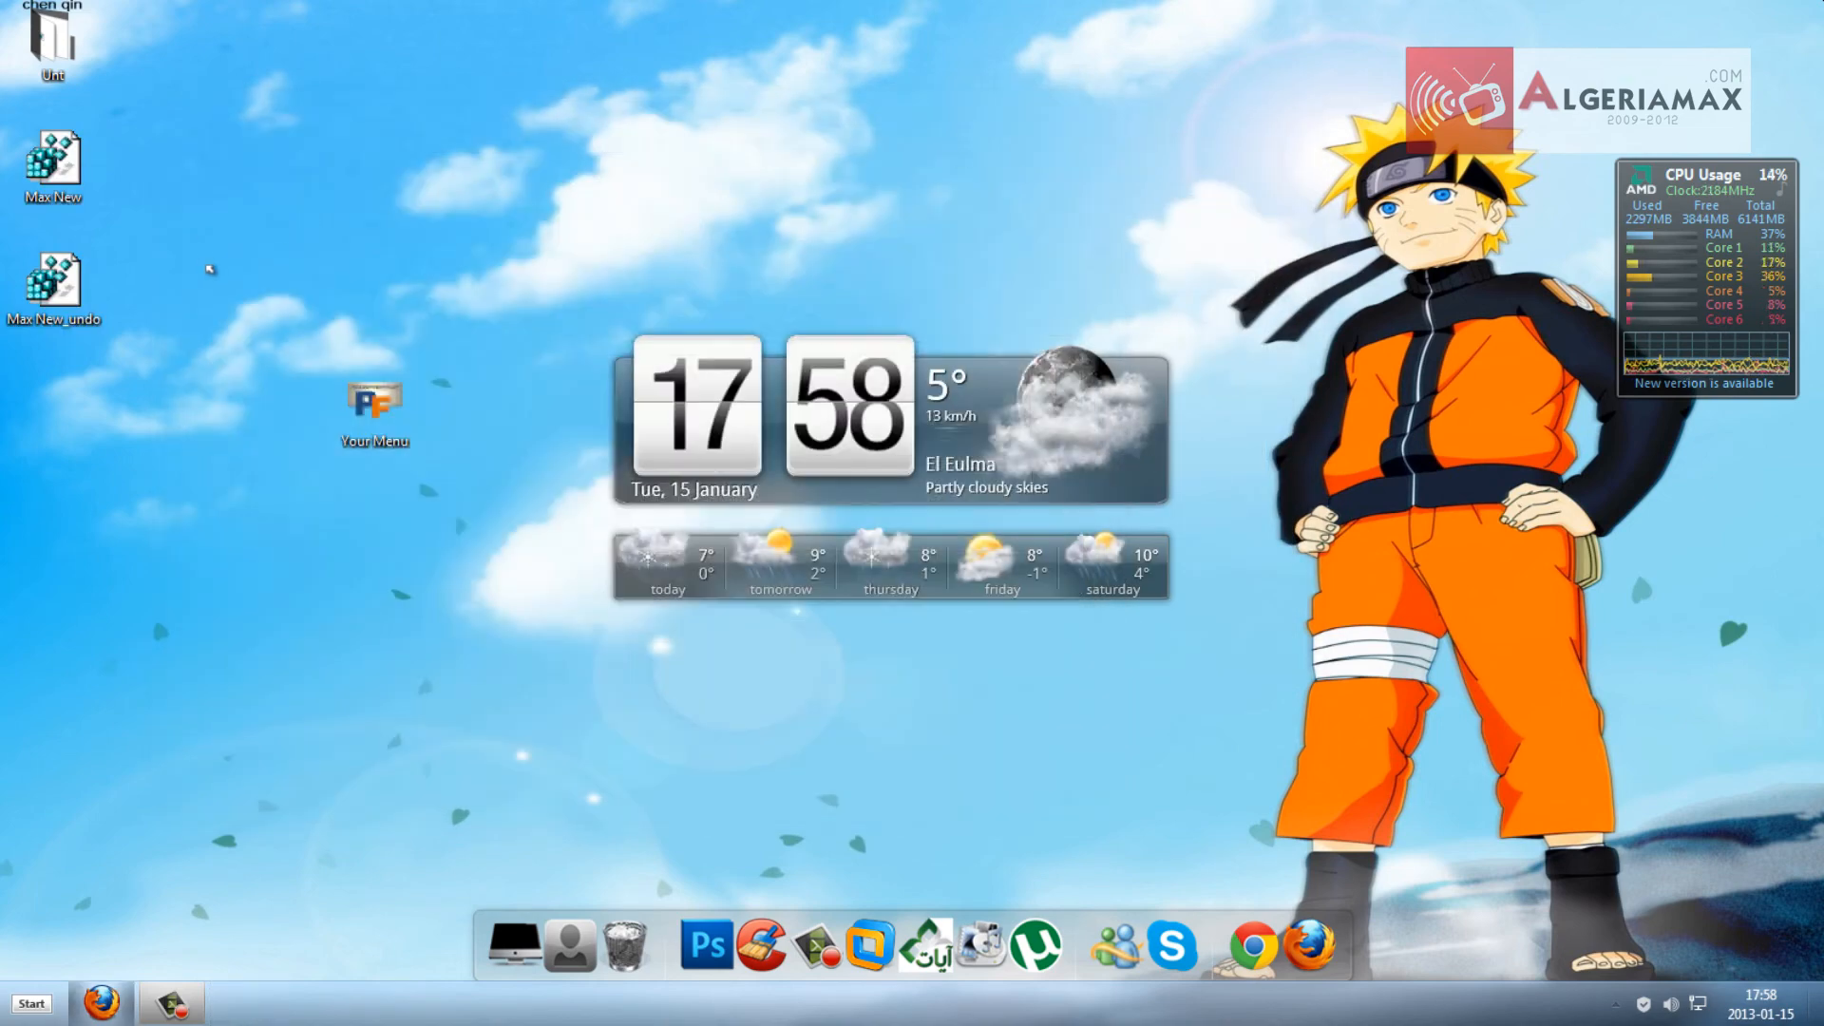
# - Arrange the Max New_undo and Max New registry files side by side on the desktop, above the Your Menu icon
pyautogui.moveTo(52, 159); pyautogui.dragTo(481, 162)
pyautogui.moveTo(55, 280); pyautogui.dragTo(268, 161)
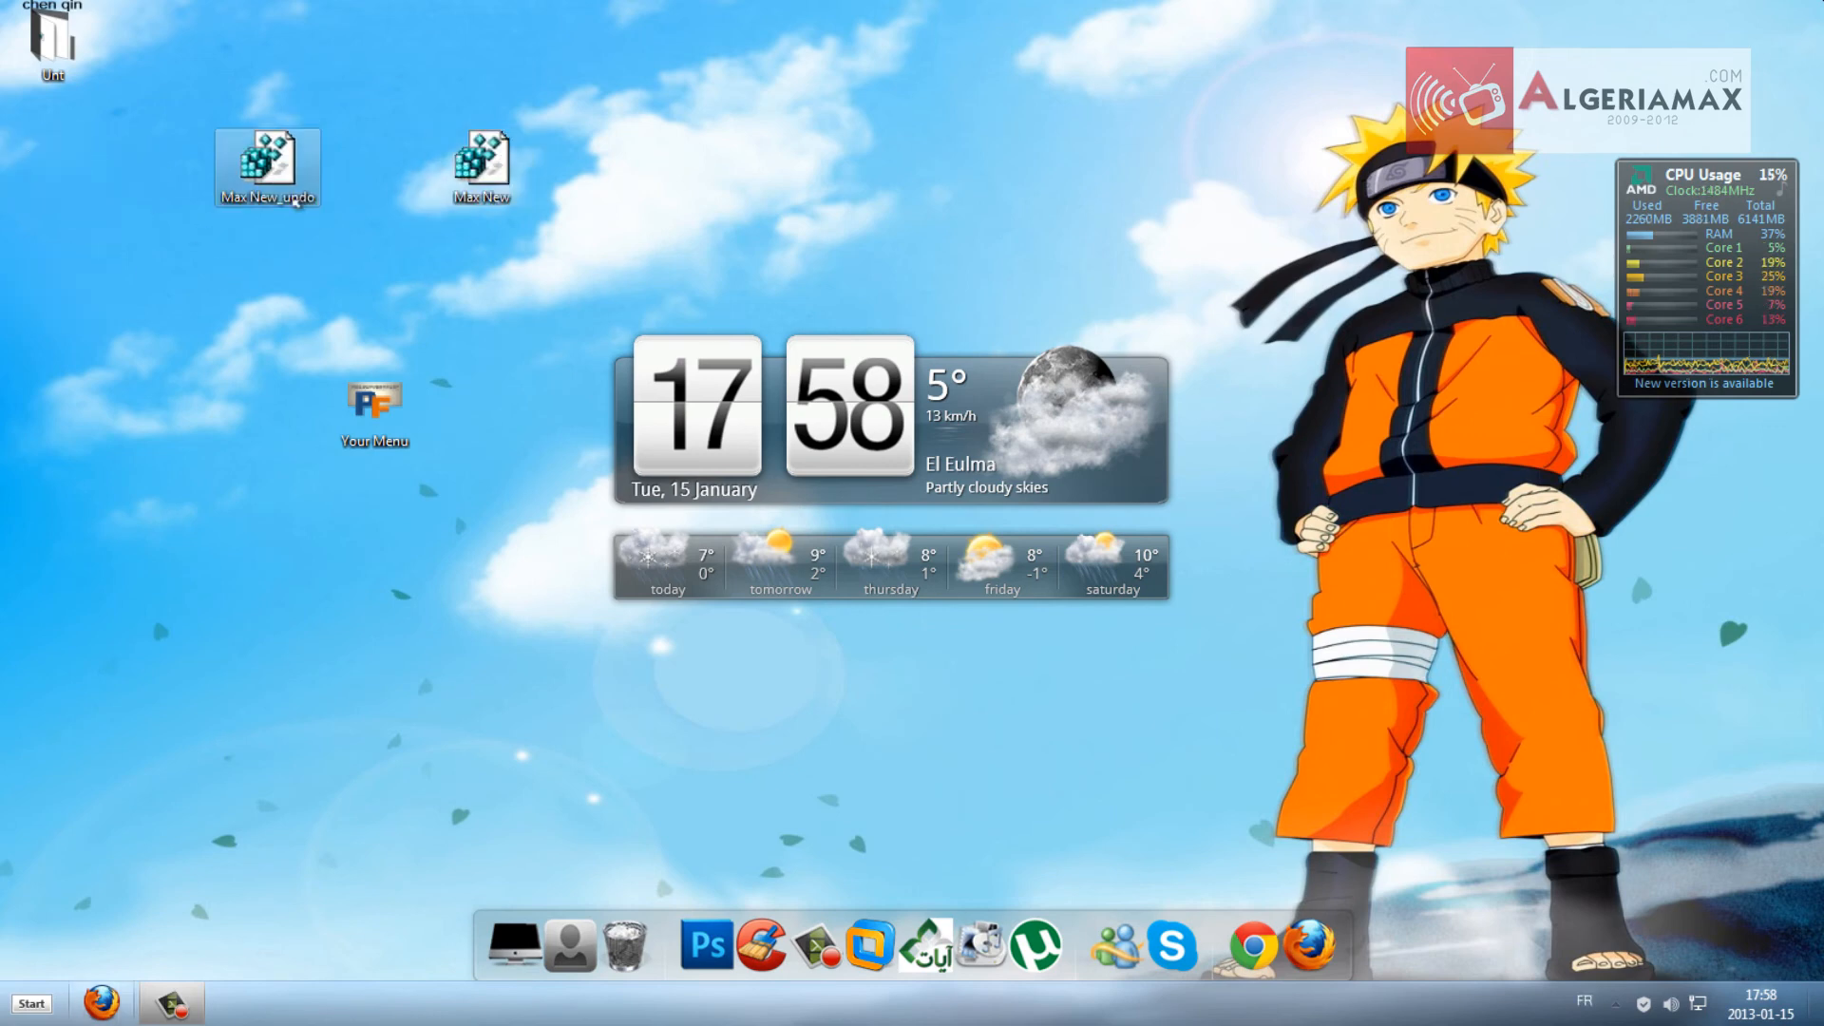
pyautogui.moveTo(481, 156); pyautogui.dragTo(399, 150)
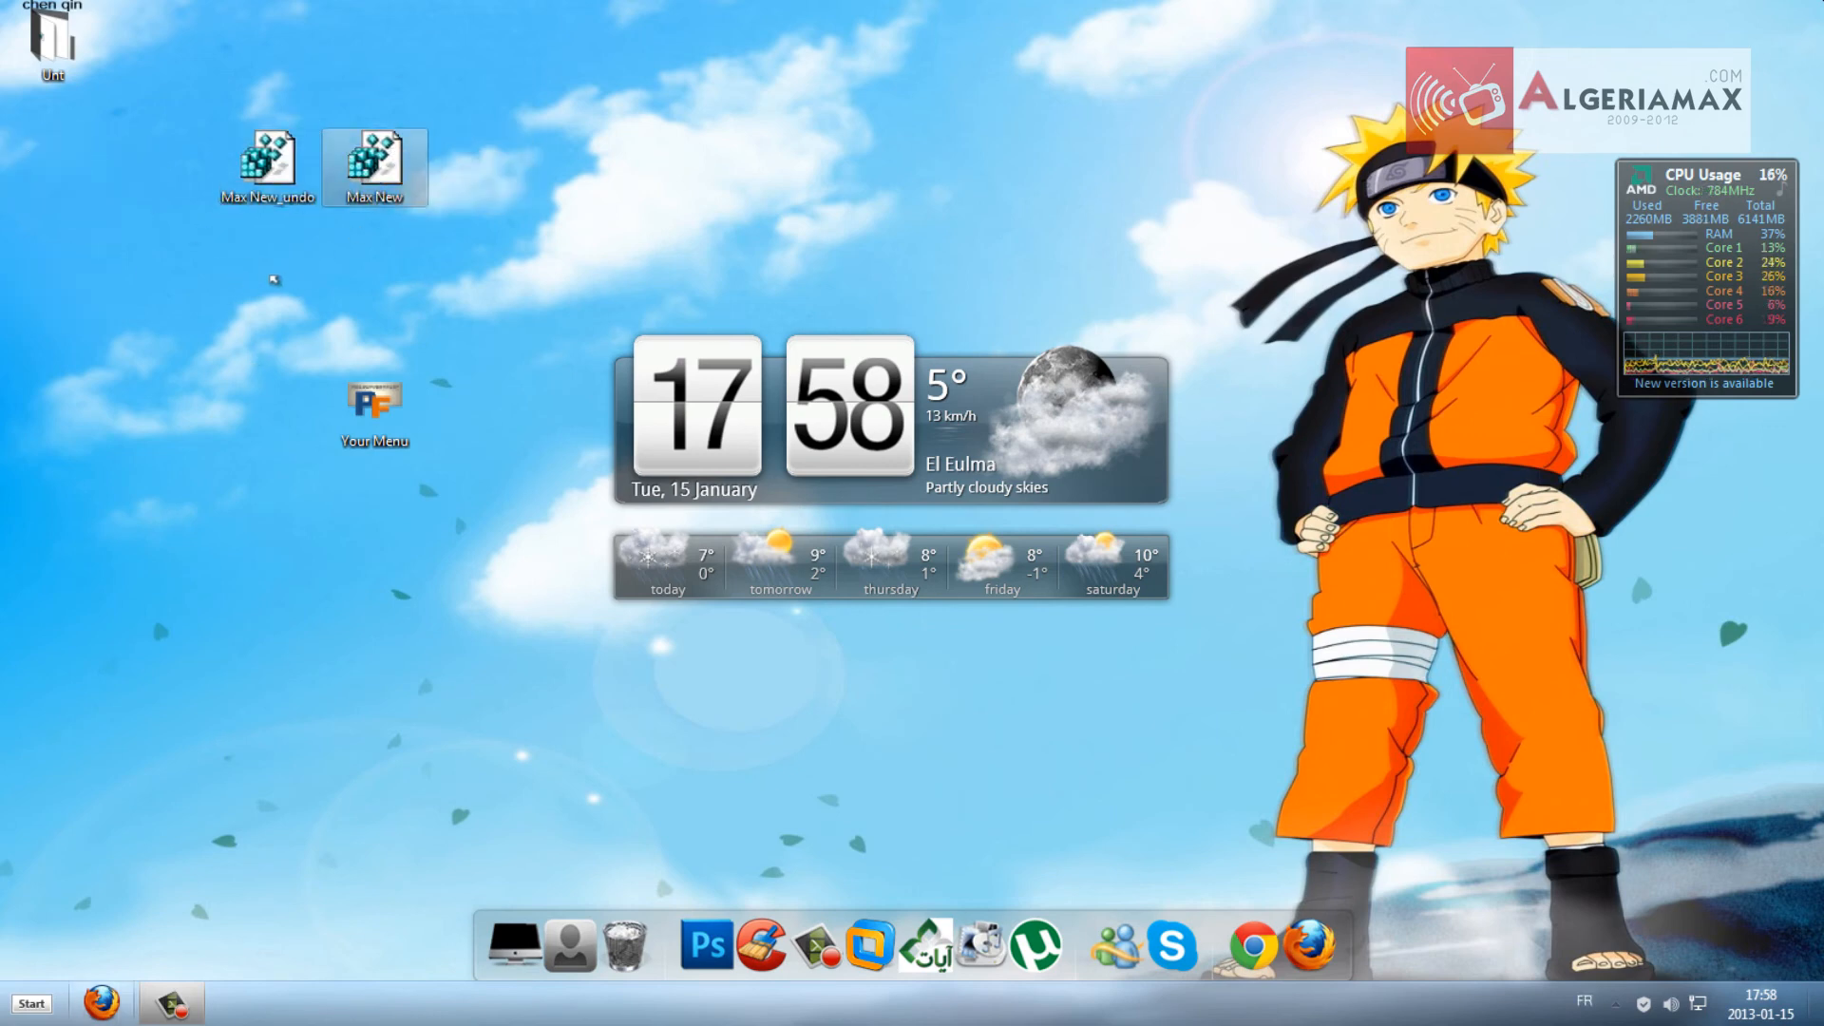
pyautogui.click(440, 248)
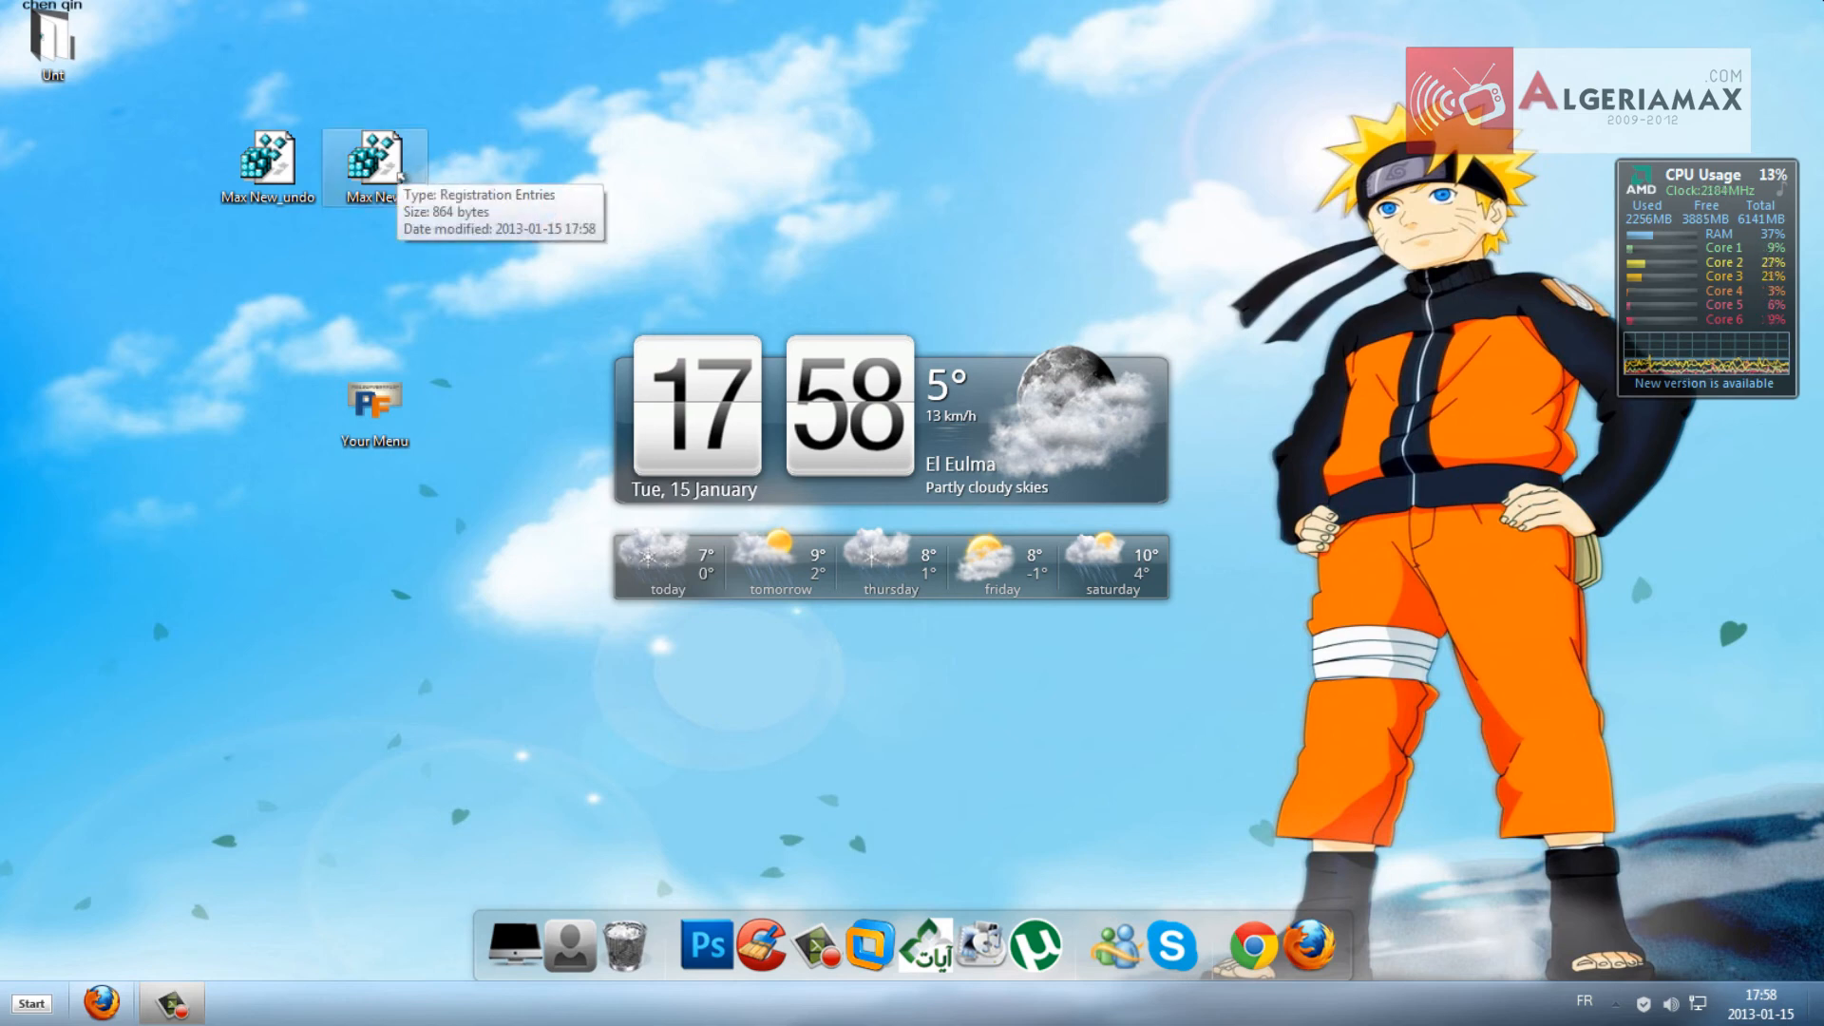
# - Merge the Max New registry file into the Windows registry, accepting the confirmations
pyautogui.doubleClick(399, 174)
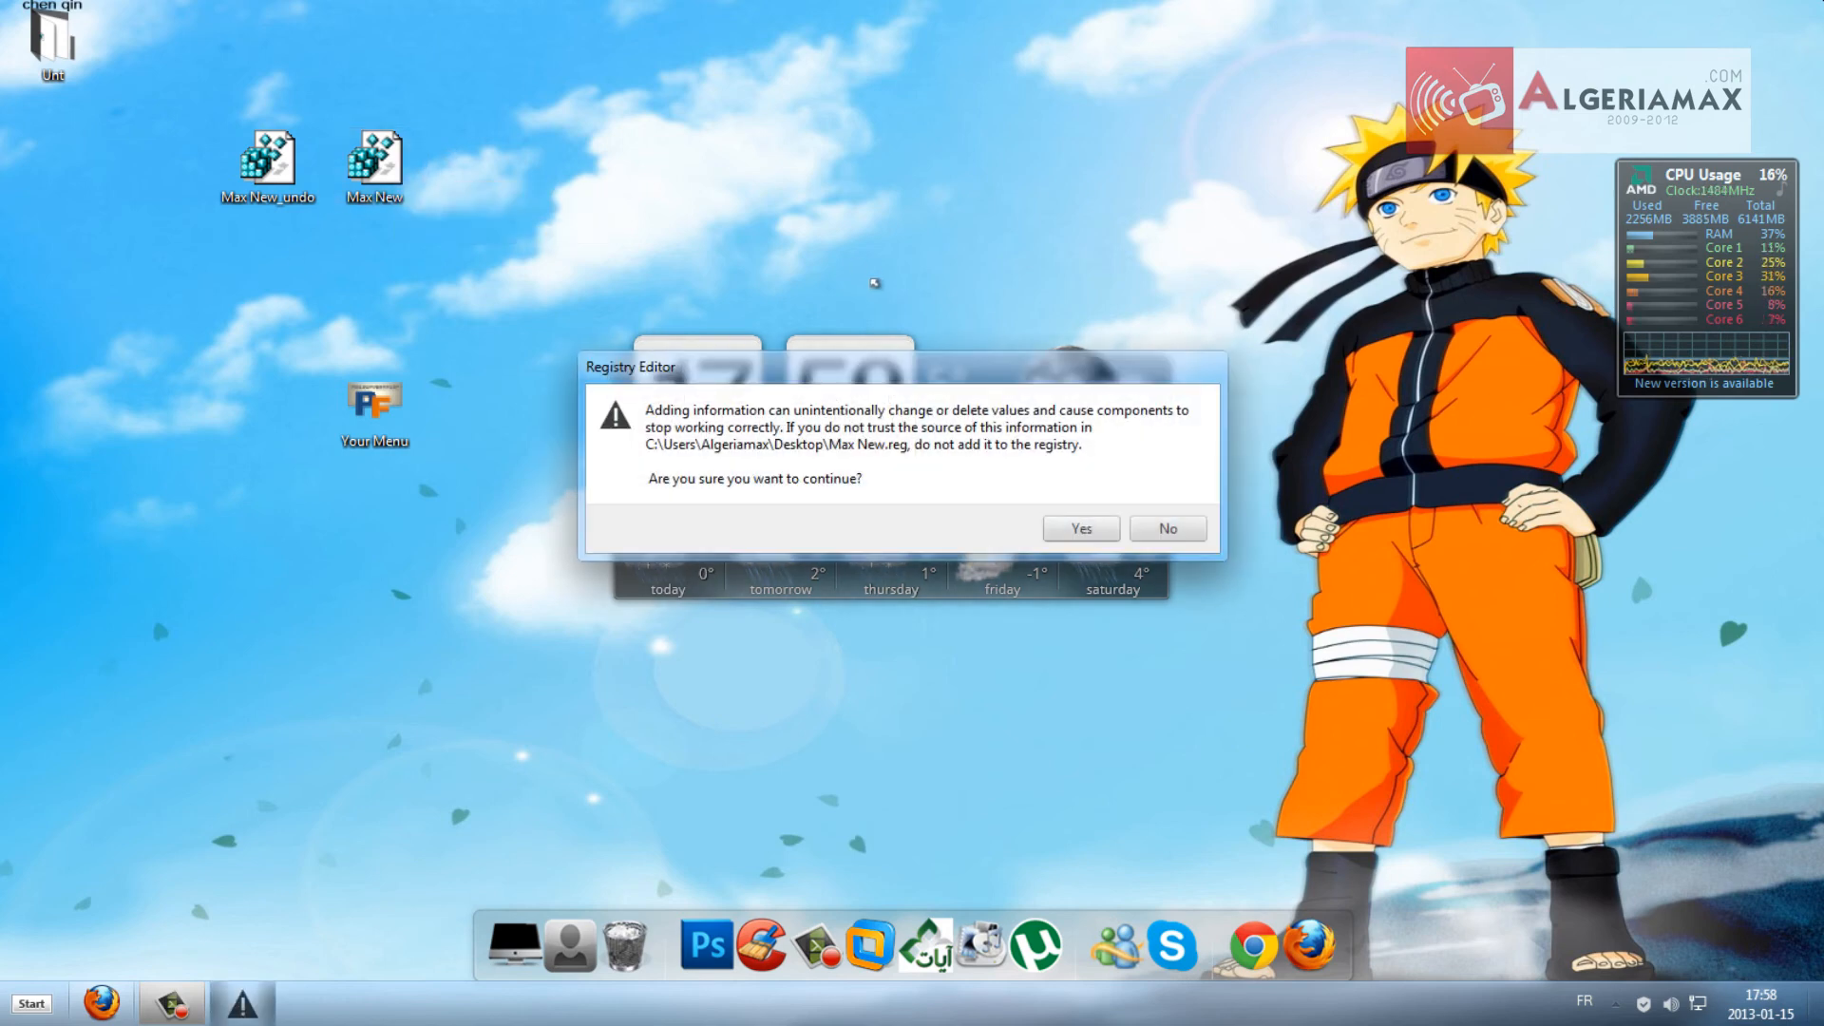
pyautogui.click(1054, 534)
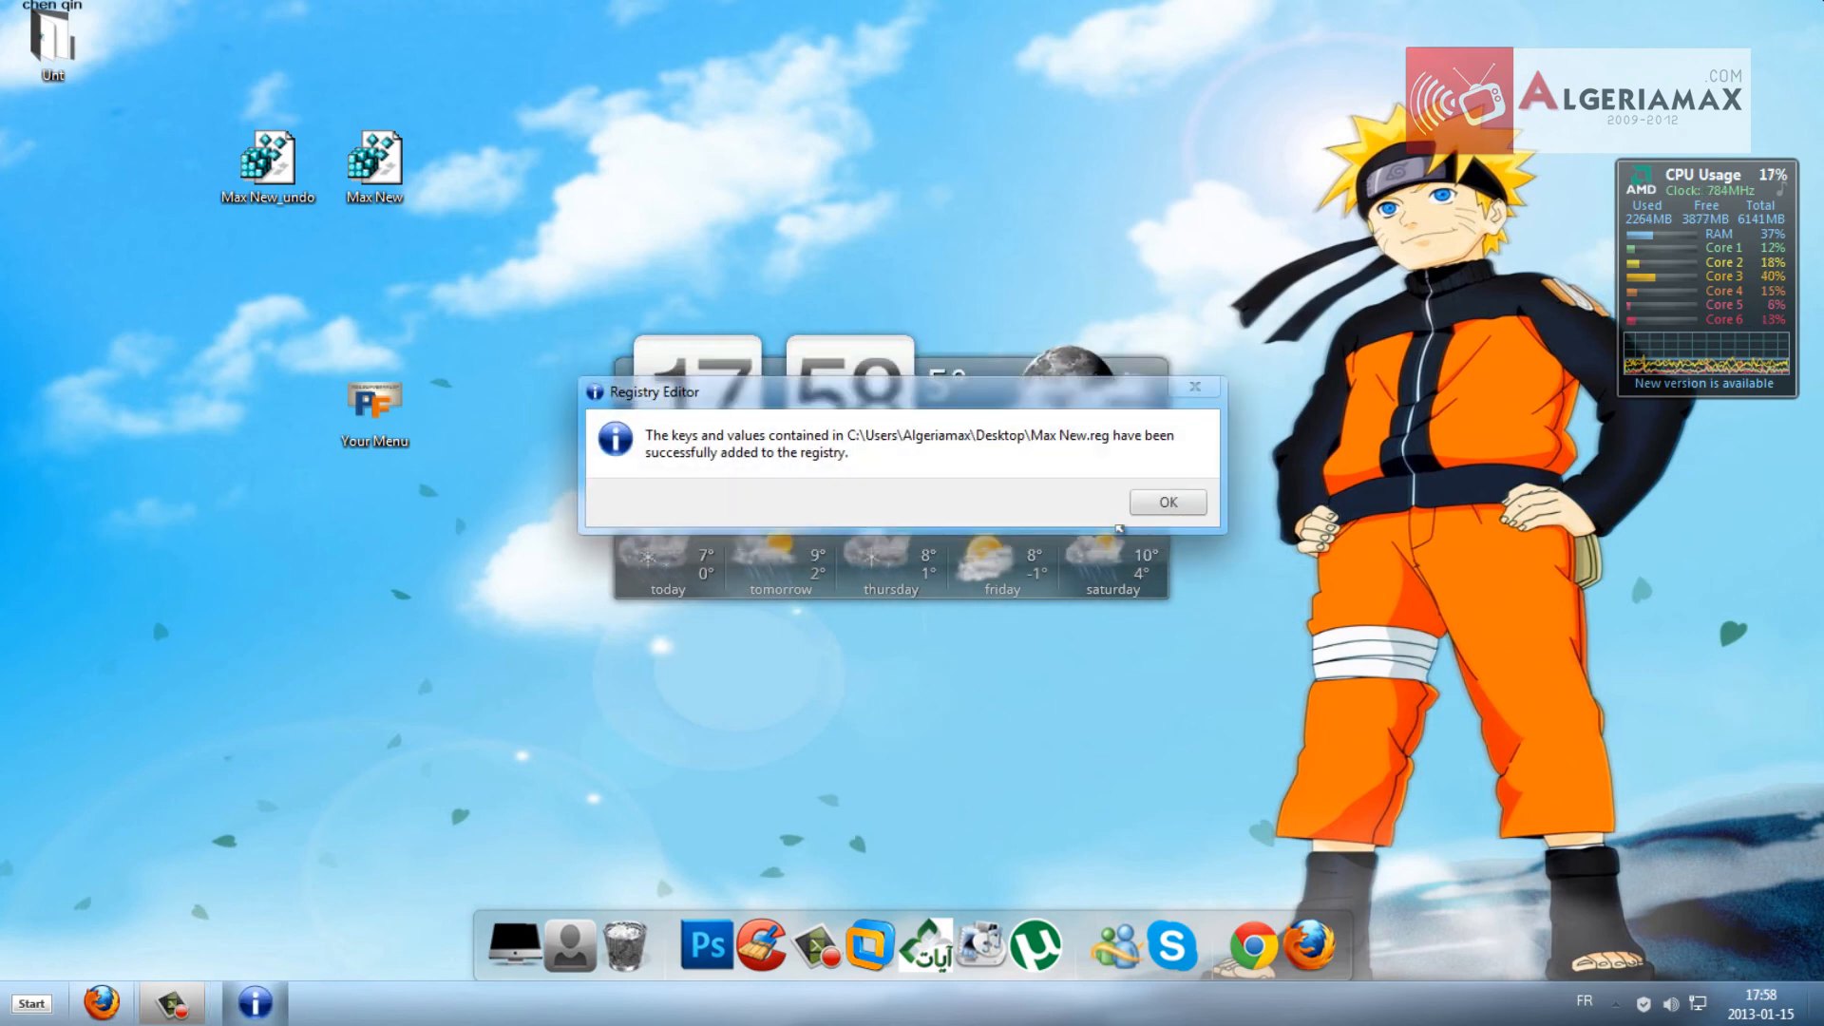
pyautogui.click(1182, 510)
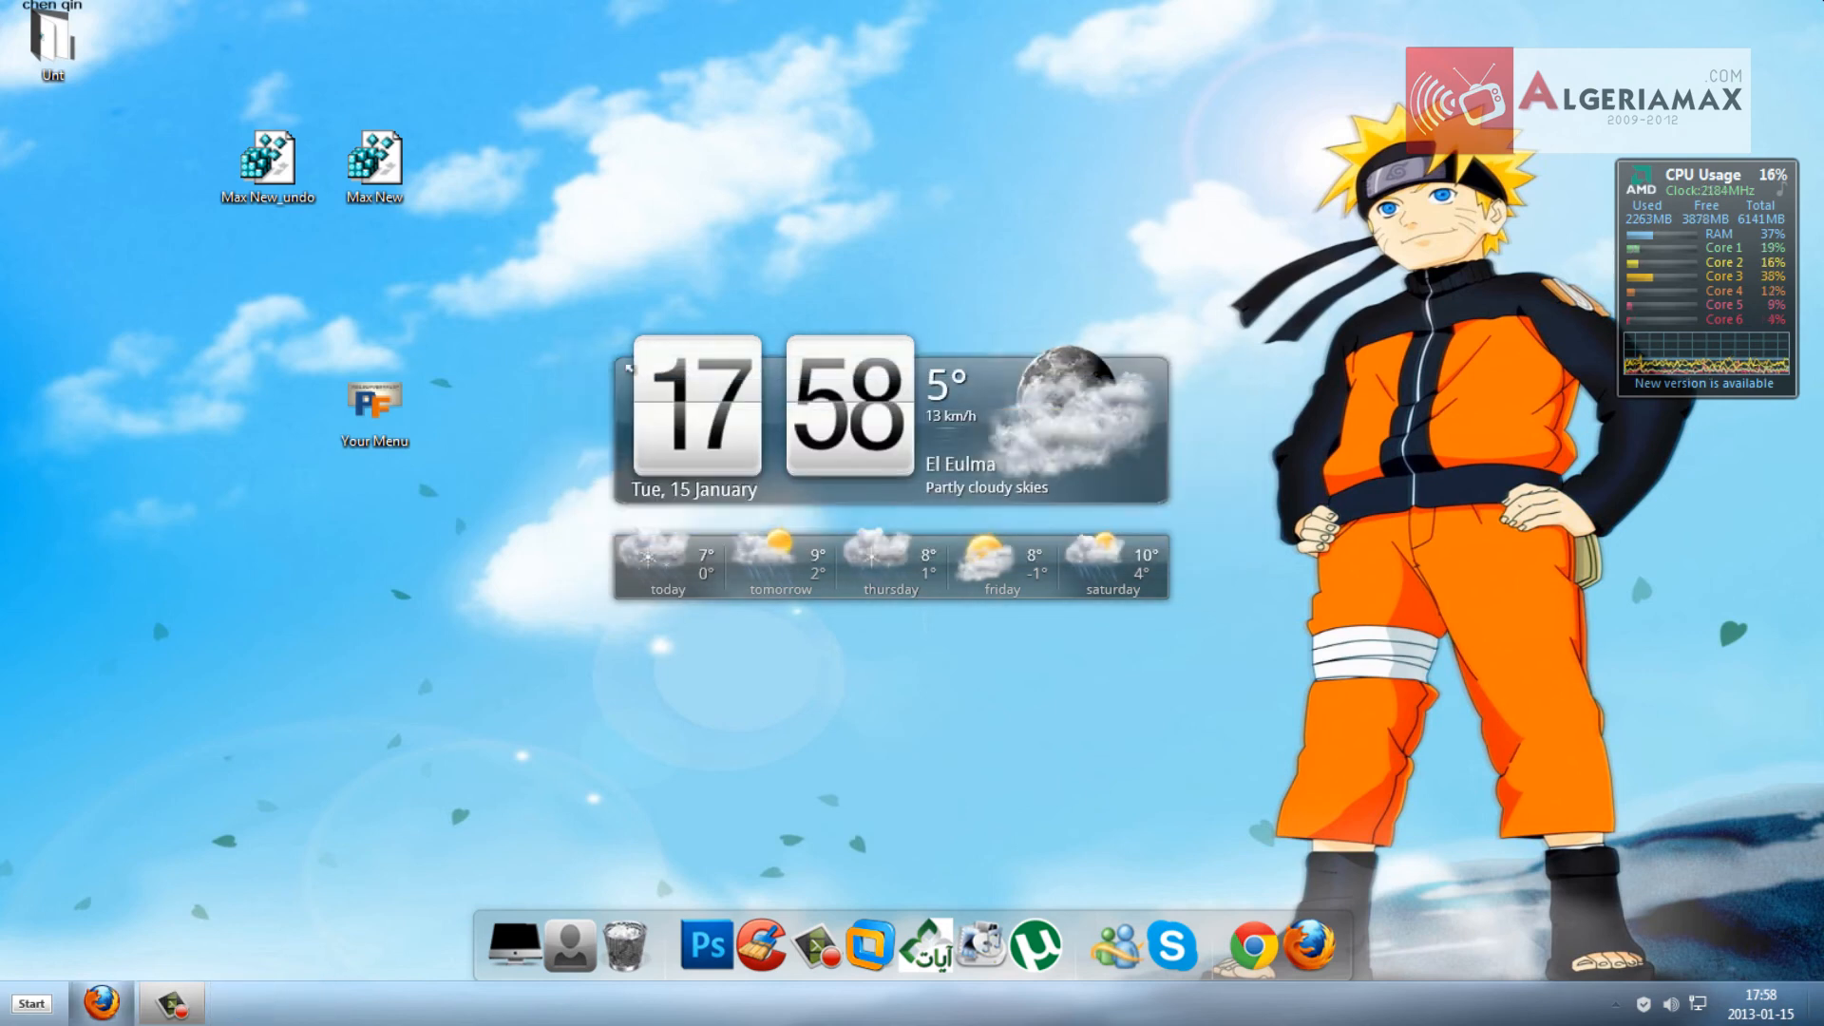
# - View the Max New submenu in the desktop context menu, then dismiss the menu
pyautogui.rightClick(238, 369)
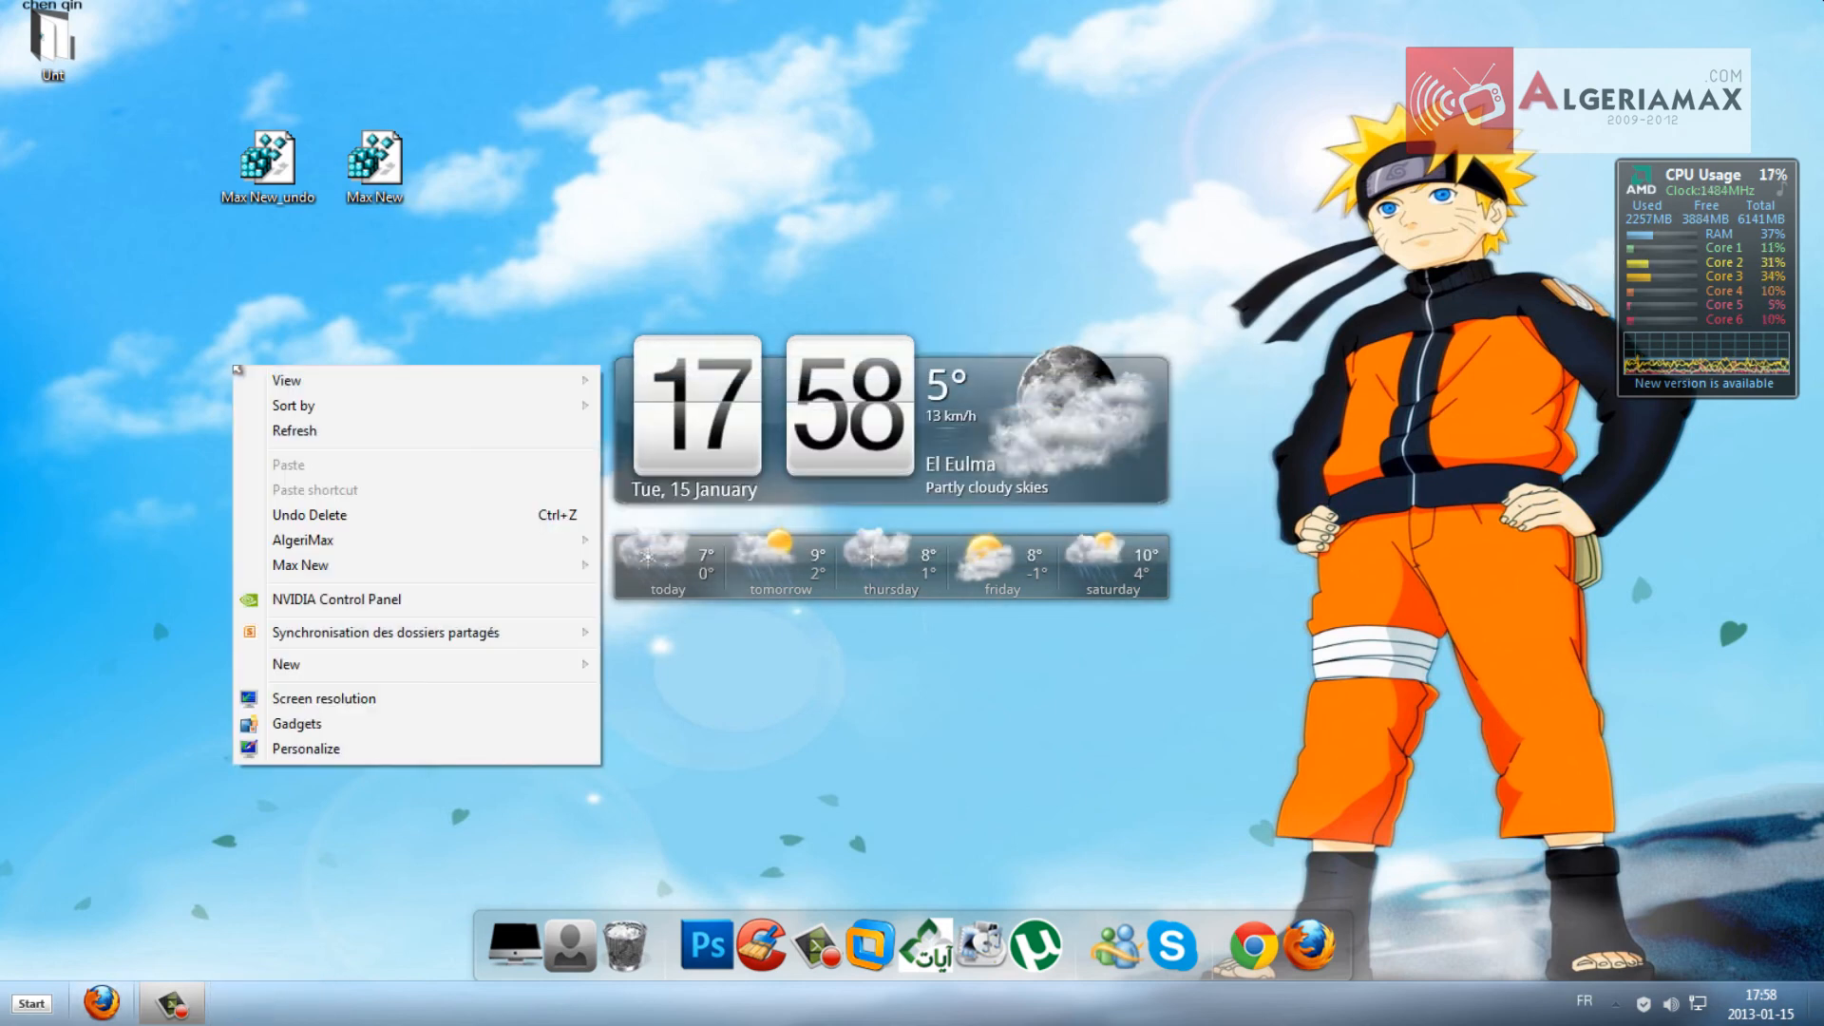
pyautogui.moveTo(432, 556)
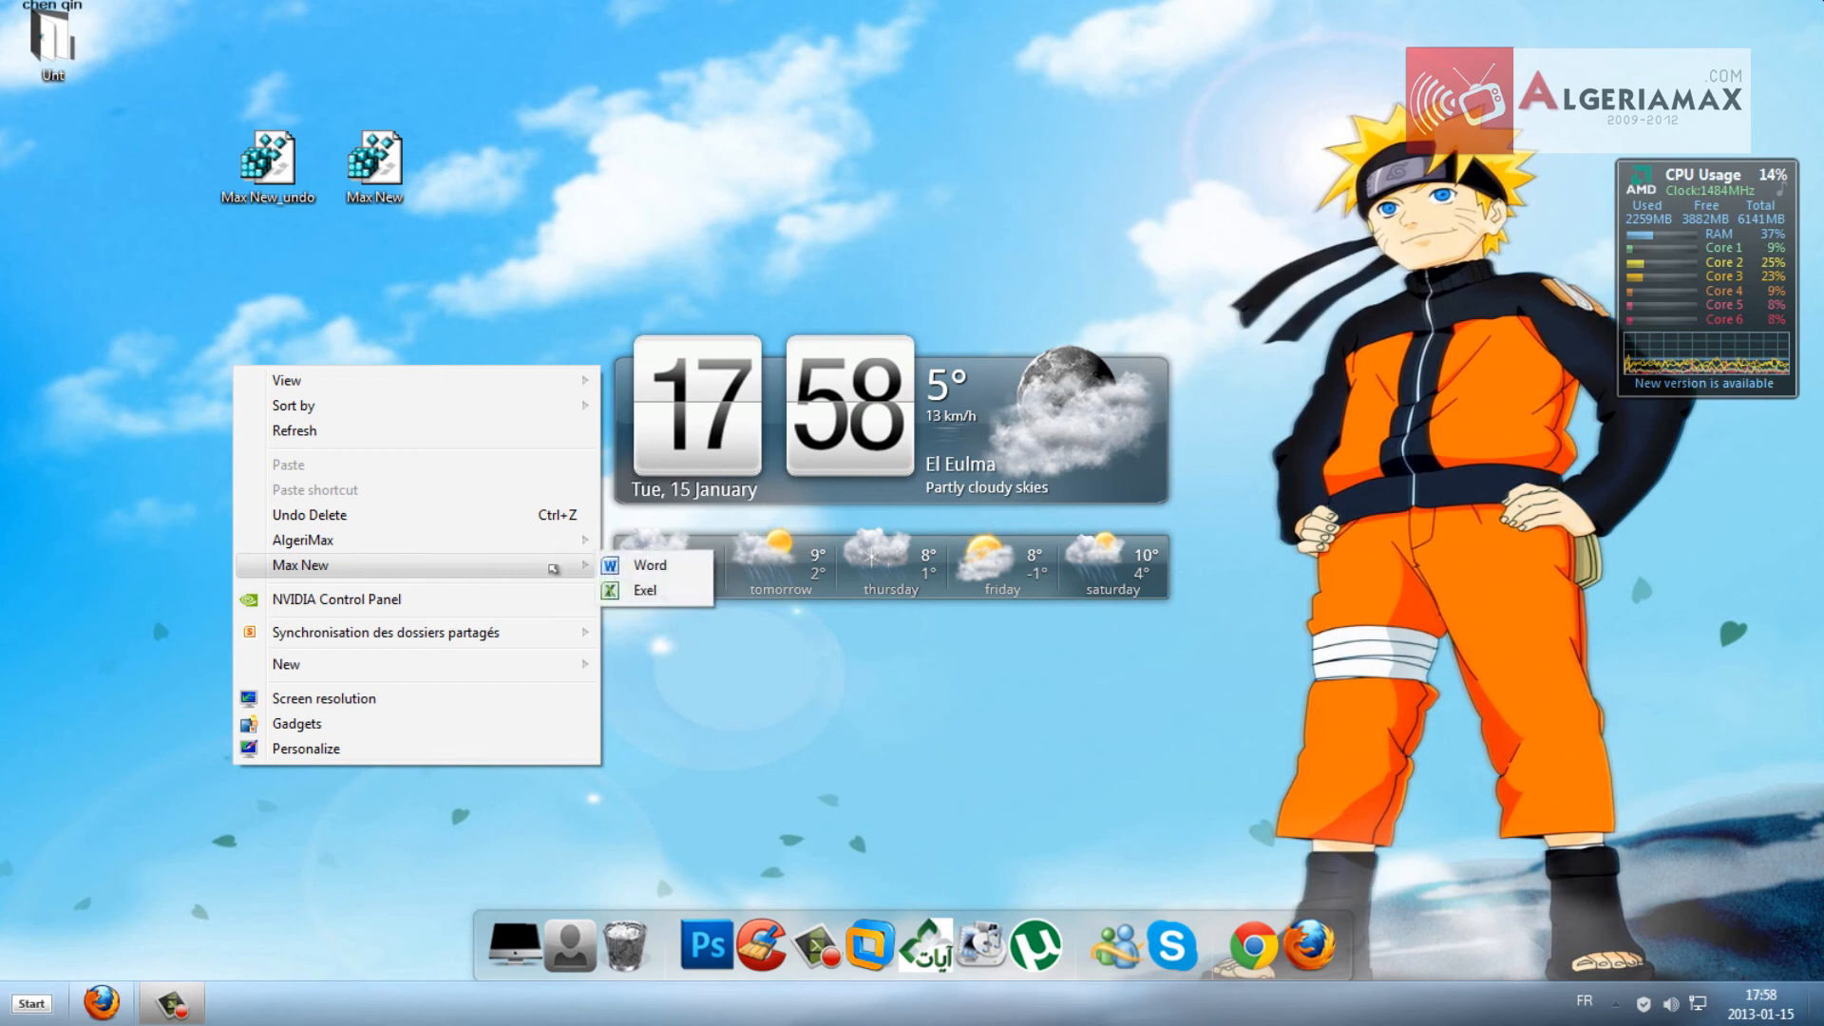
pyautogui.click(390, 290)
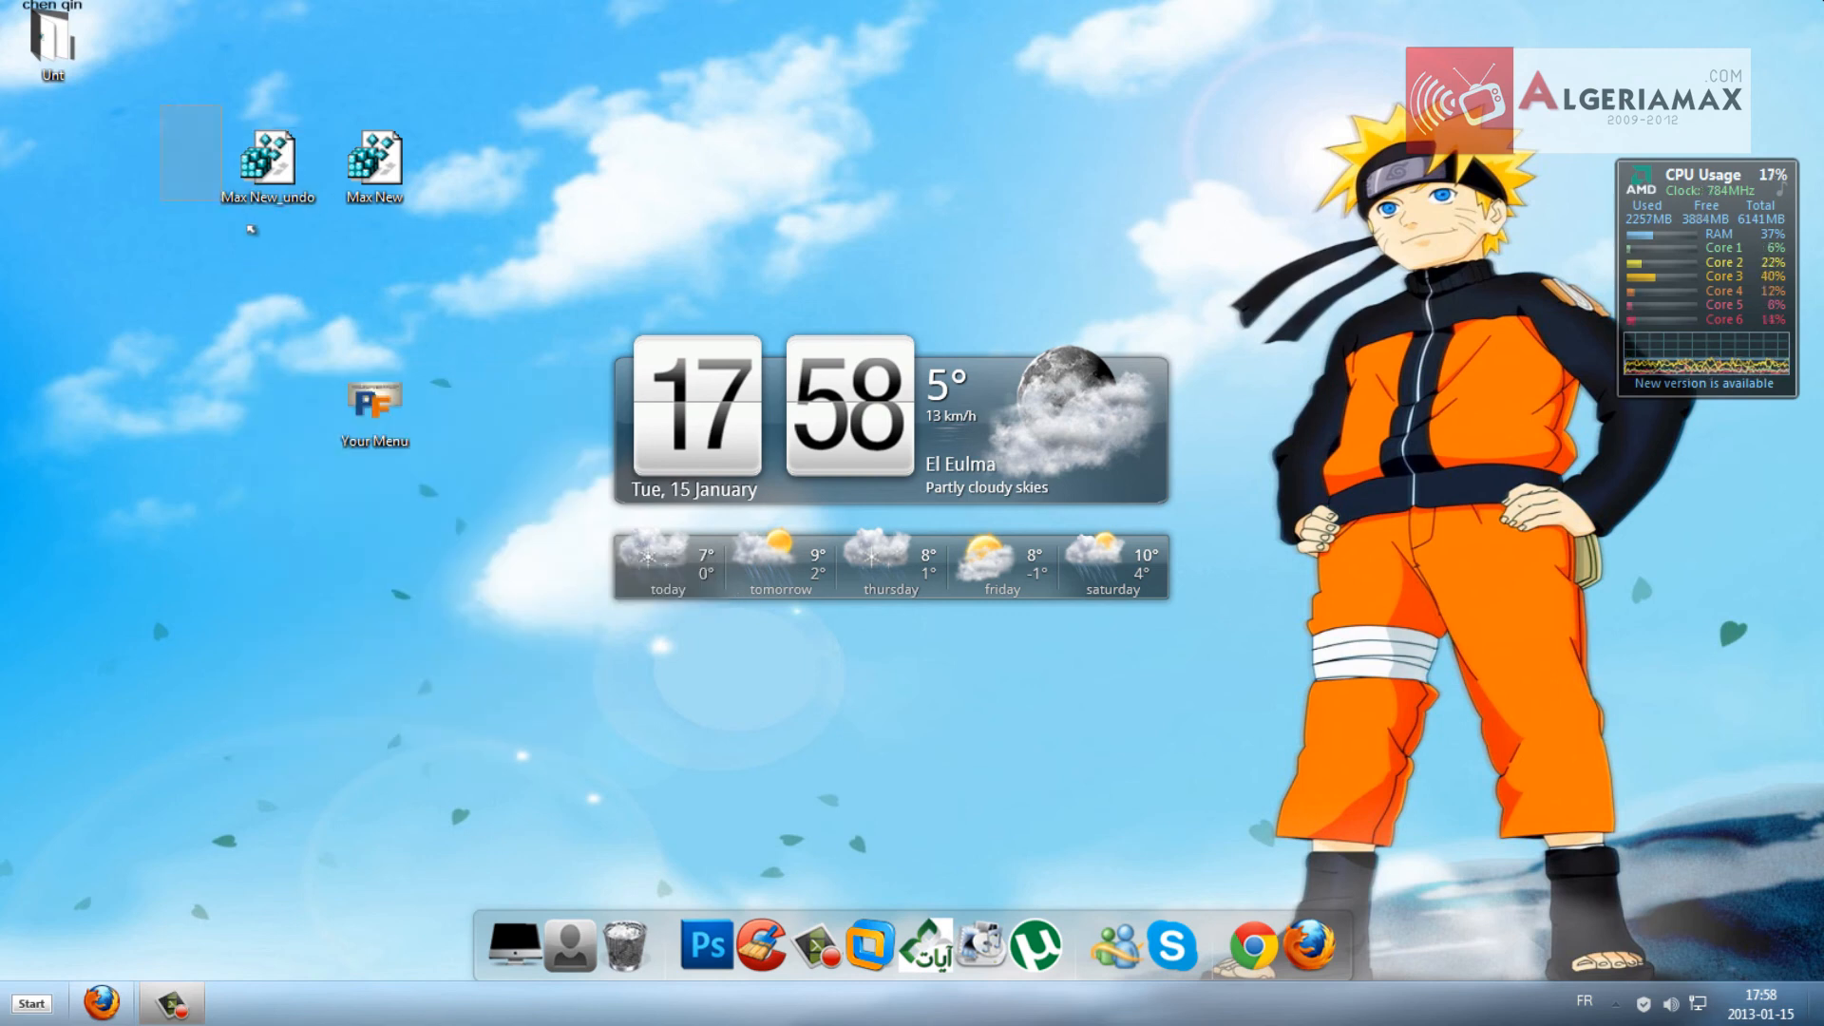
# - Merge the Max New_undo registry file to remove the custom submenu, then check the desktop context menu
pyautogui.moveTo(251, 229); pyautogui.dragTo(277, 280)
pyautogui.doubleClick(265, 175)
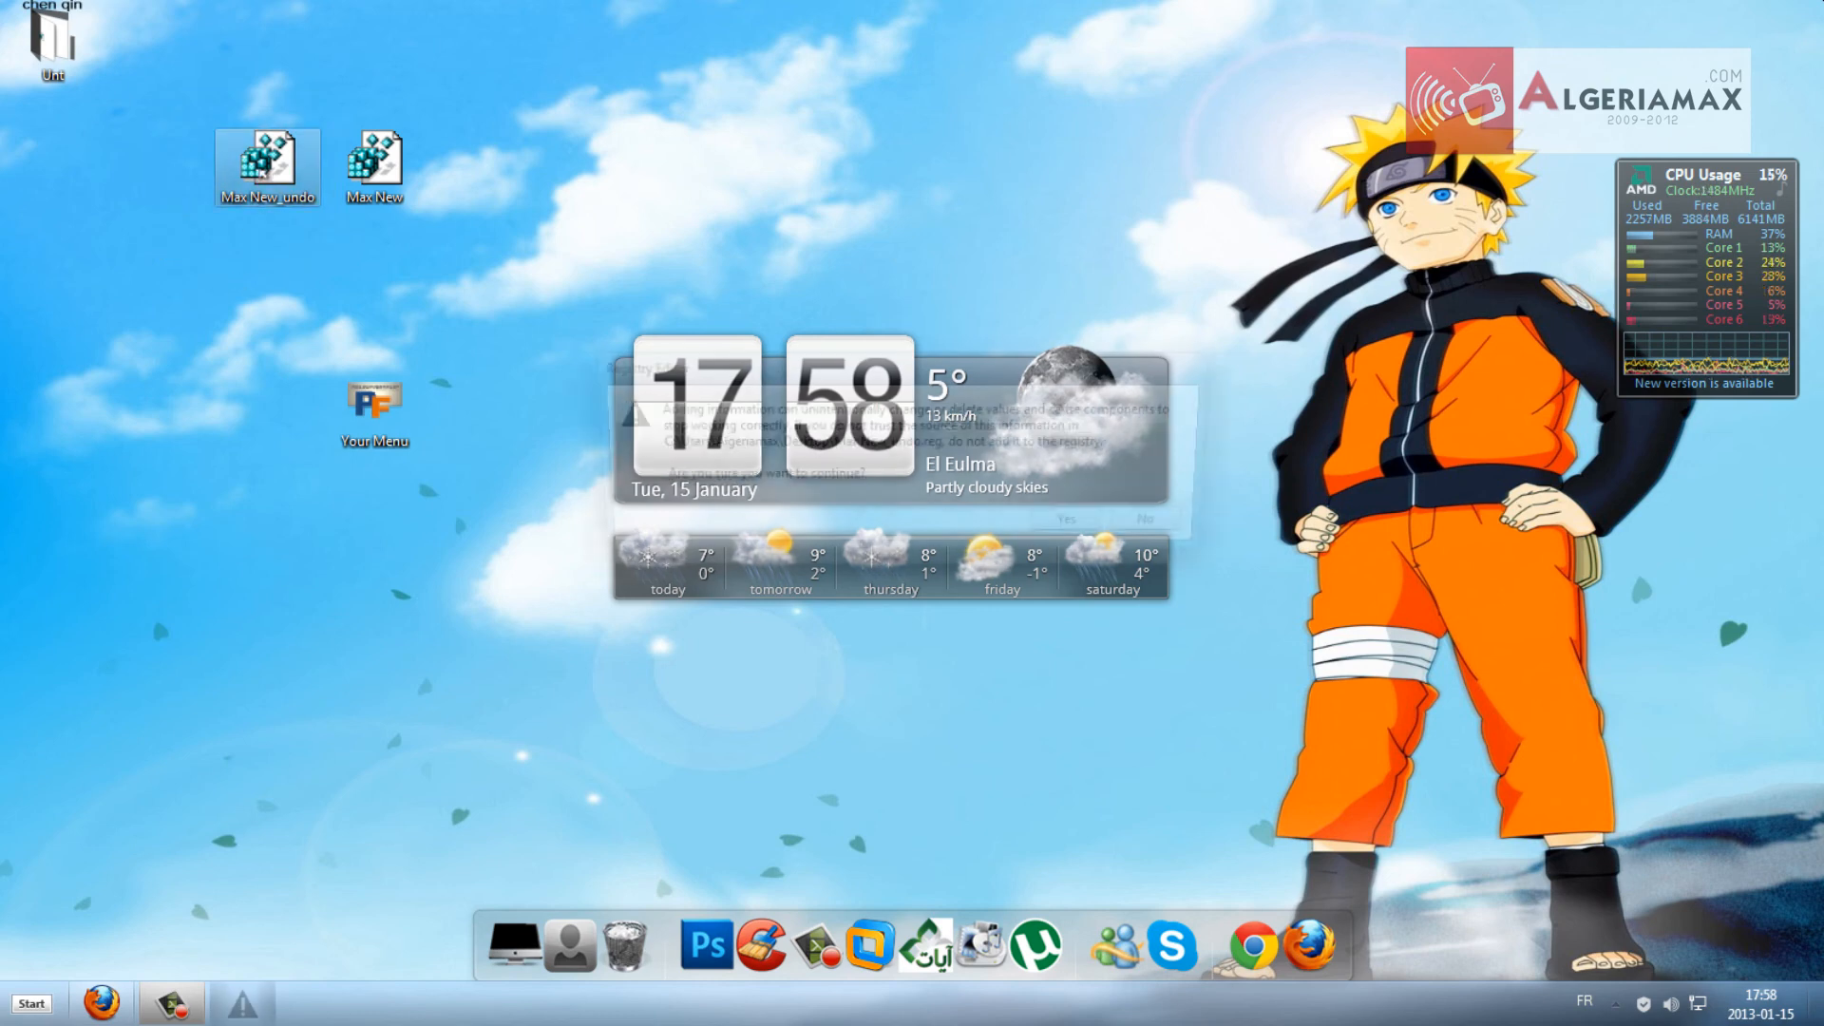
pyautogui.click(1081, 528)
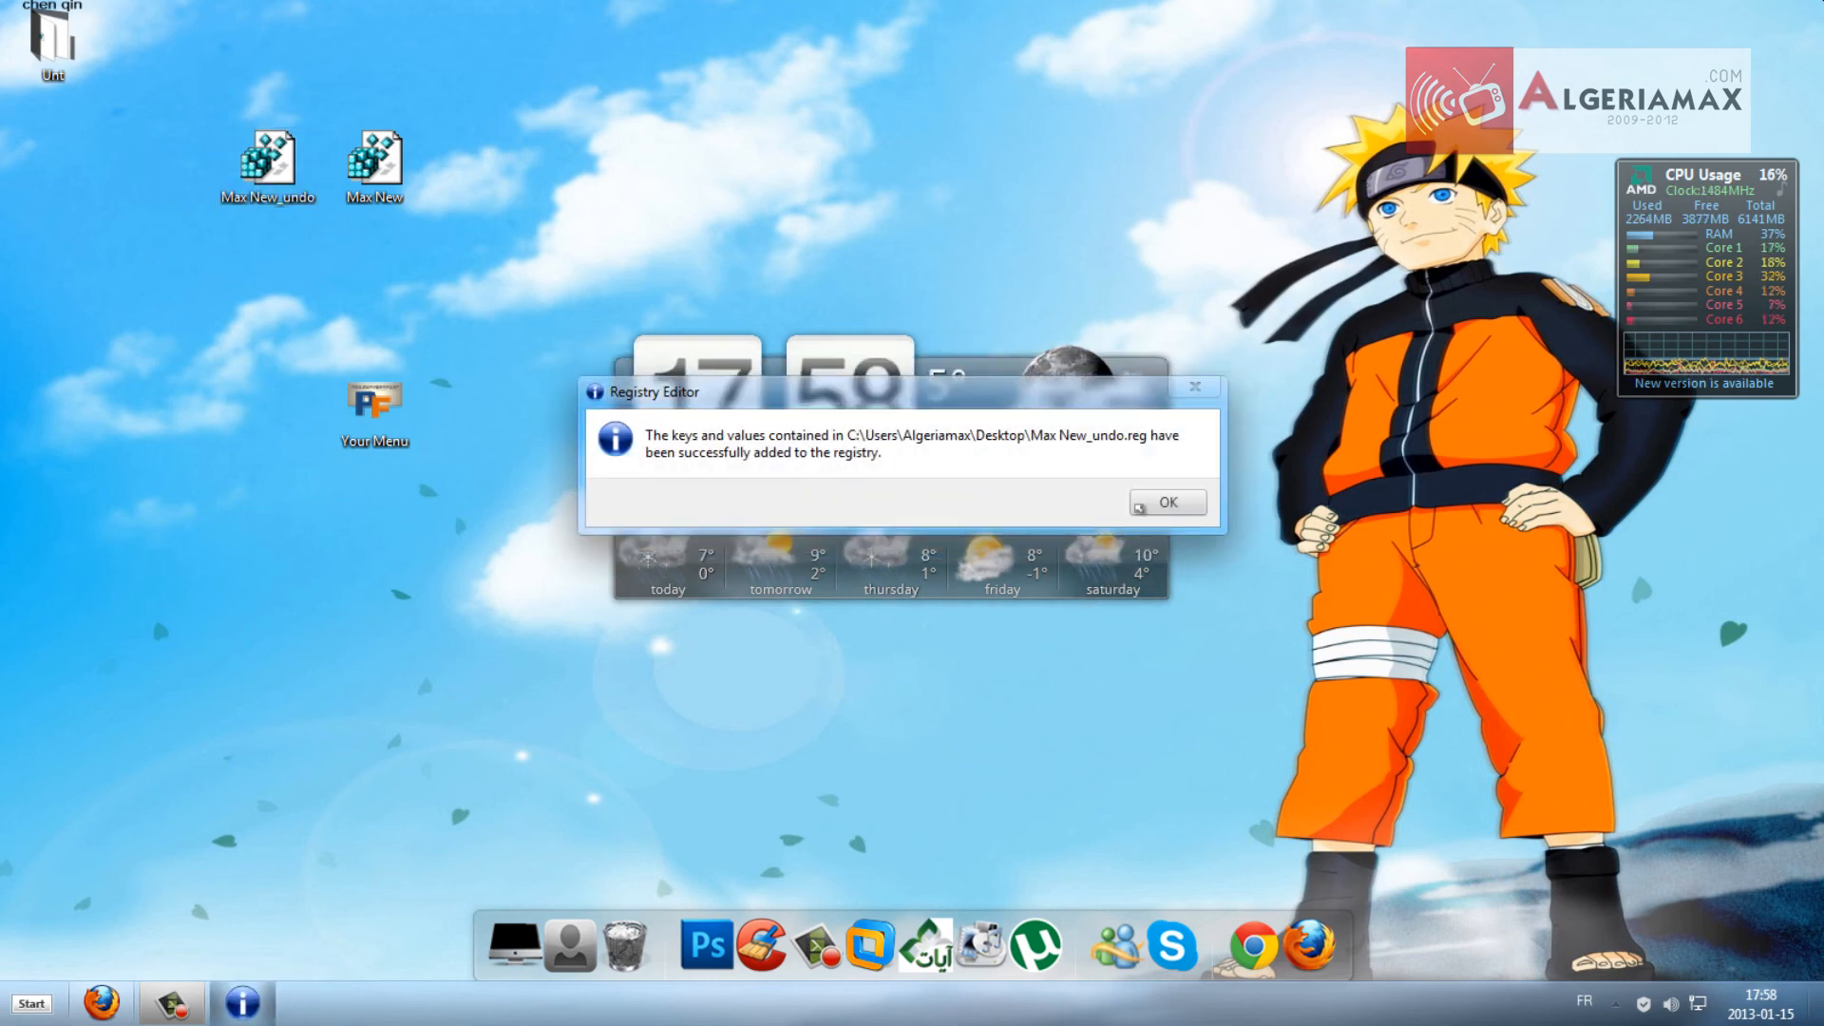
pyautogui.click(1166, 502)
pyautogui.rightClick(156, 346)
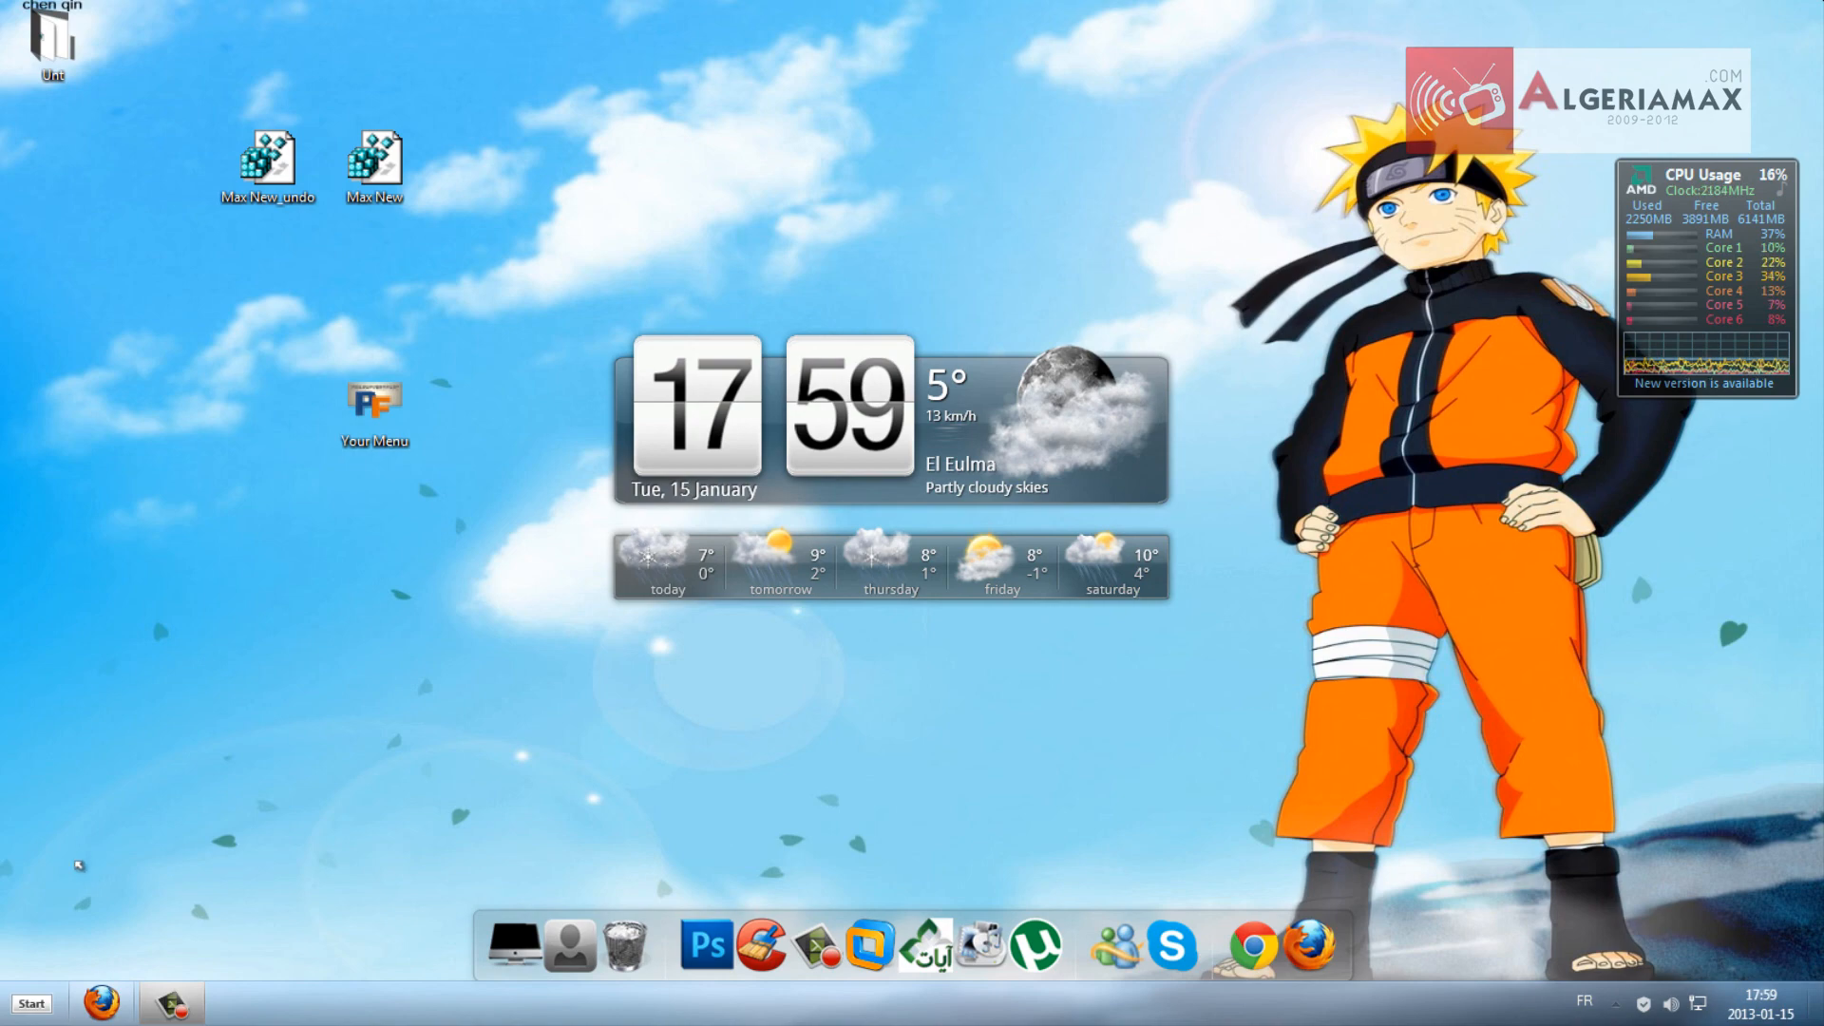
# - Switch to Firefox and show the already open AlgeriaMax forum page
pyautogui.click(101, 1002)
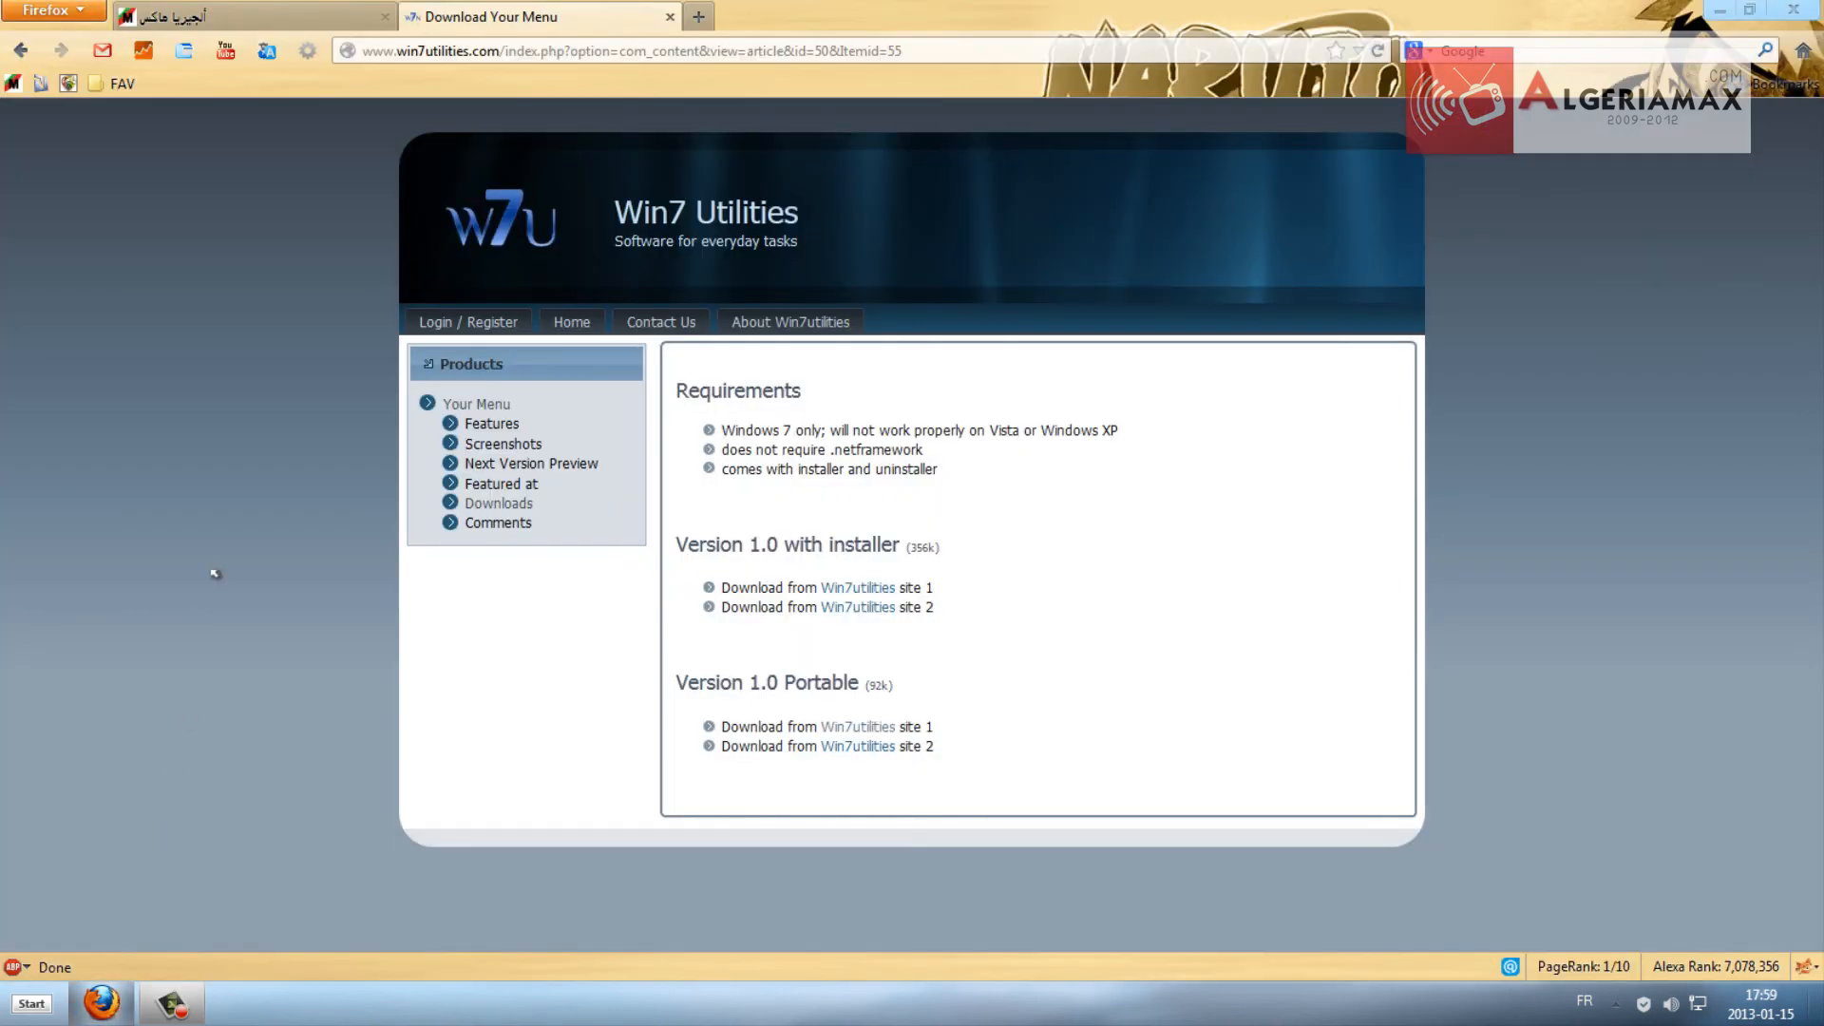
pyautogui.click(356, 18)
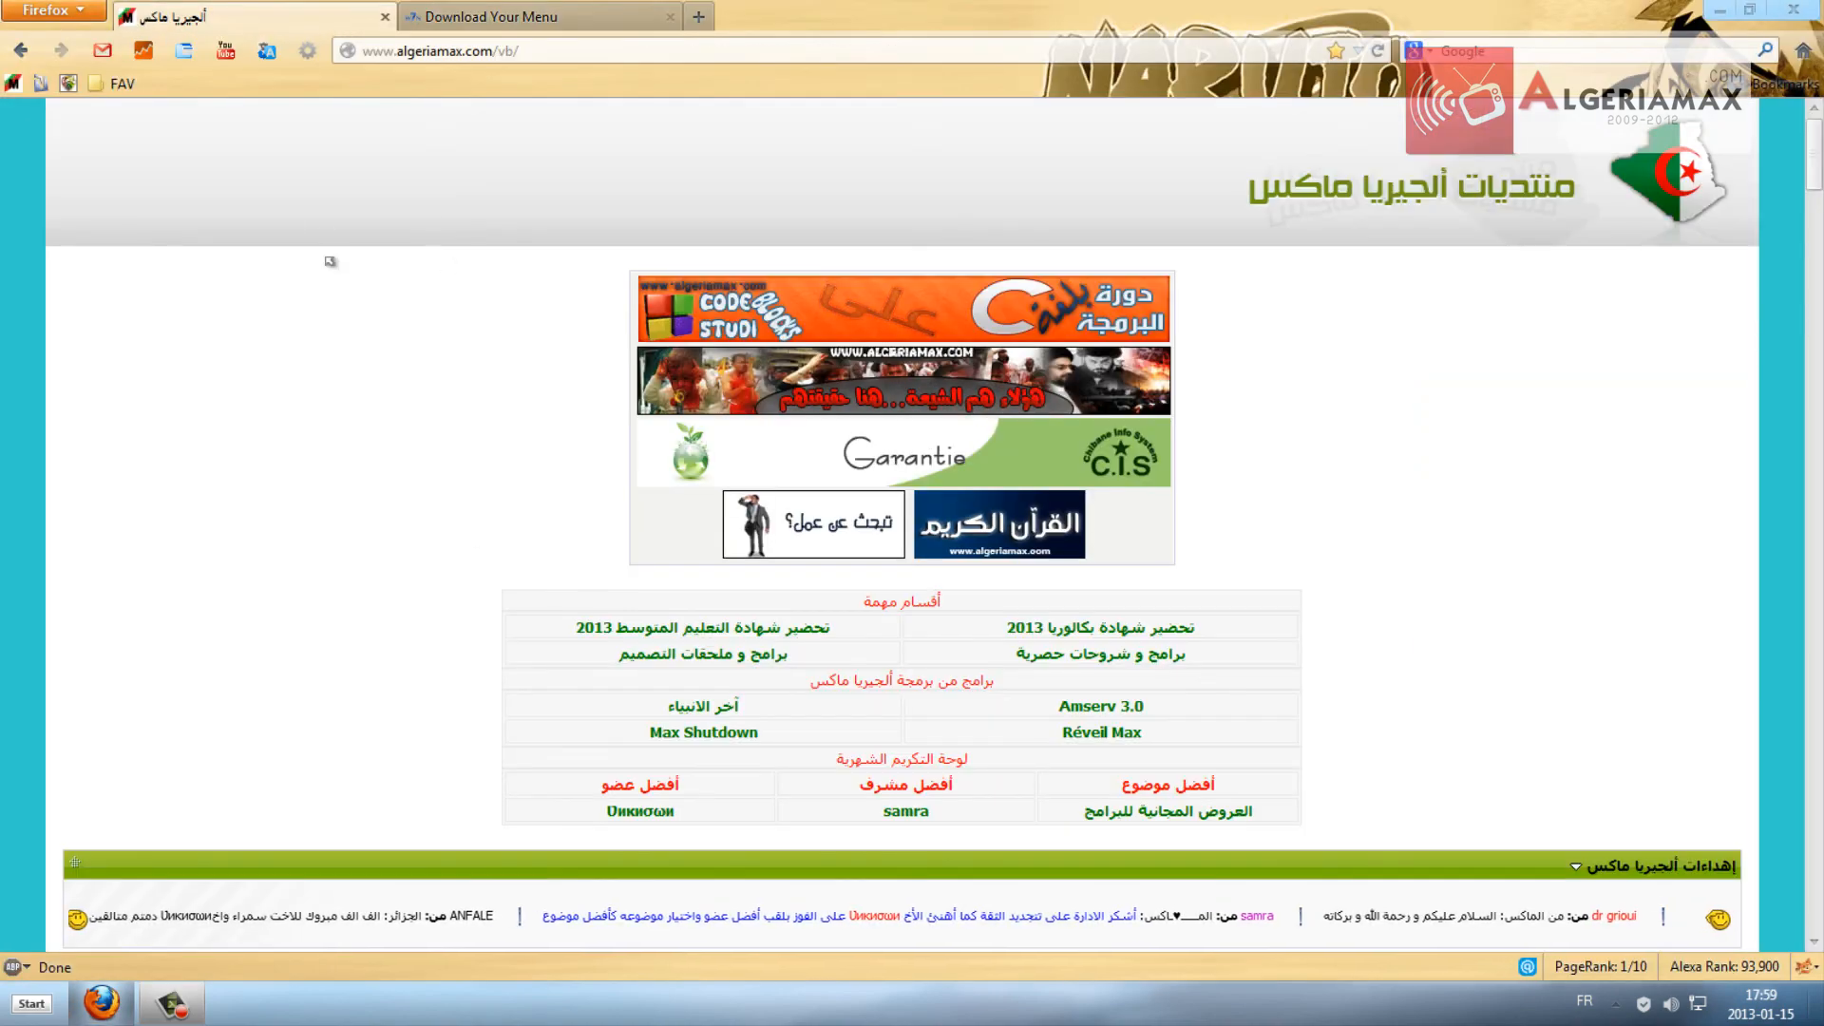